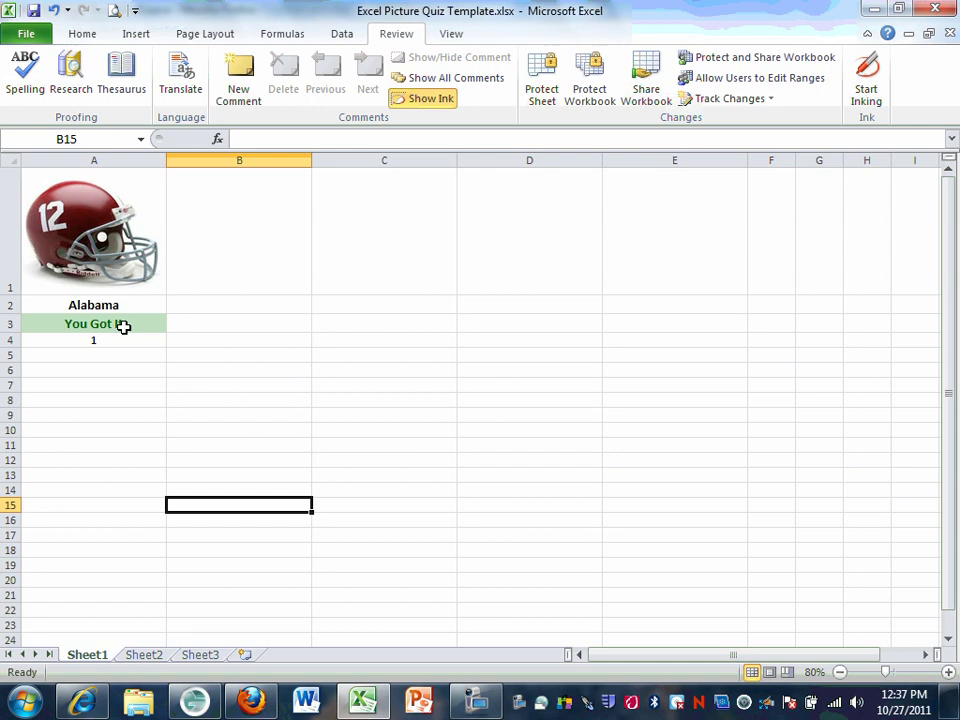
# Step: Look through the Format Cells tabs for feedback cell A3, then close without changes
pyautogui.click(122, 325)
pyautogui.rightClick(125, 328)
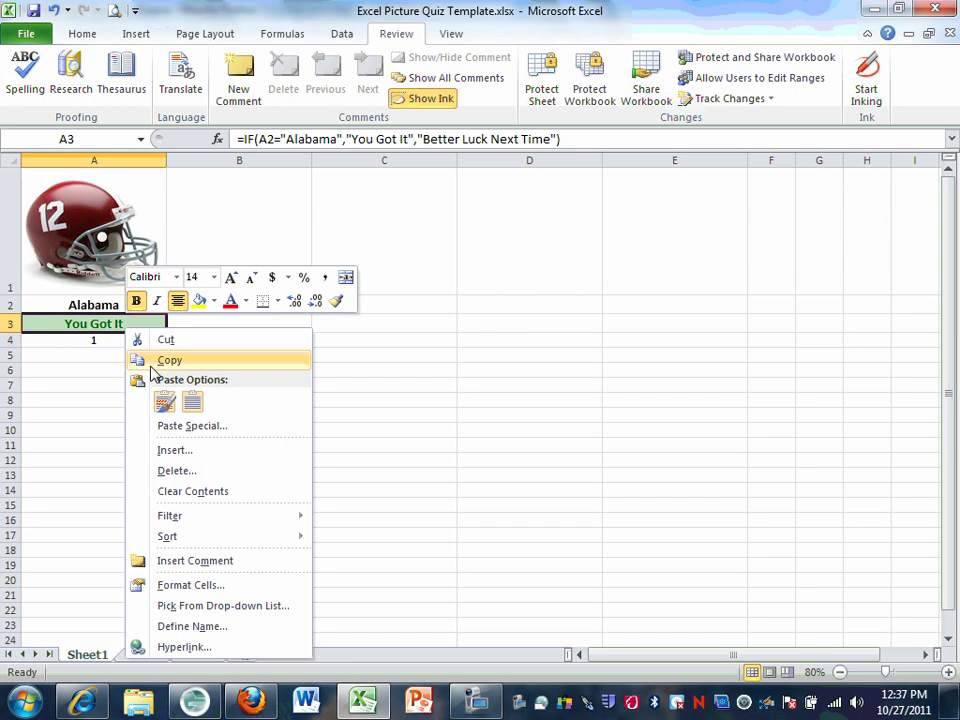
pyautogui.click(190, 586)
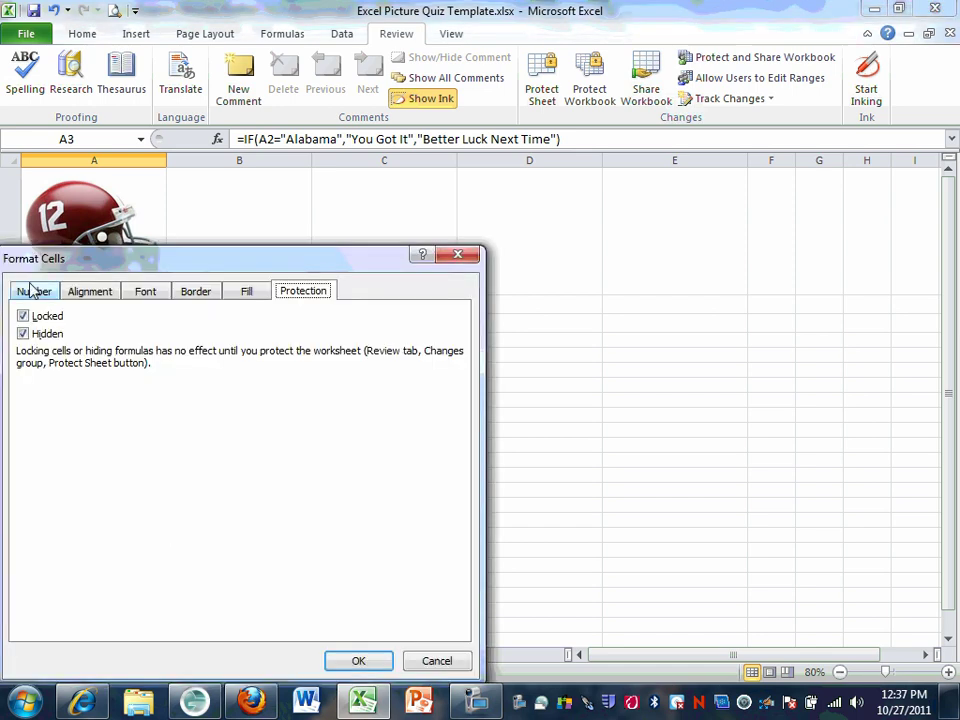
pyautogui.click(31, 290)
pyautogui.click(91, 298)
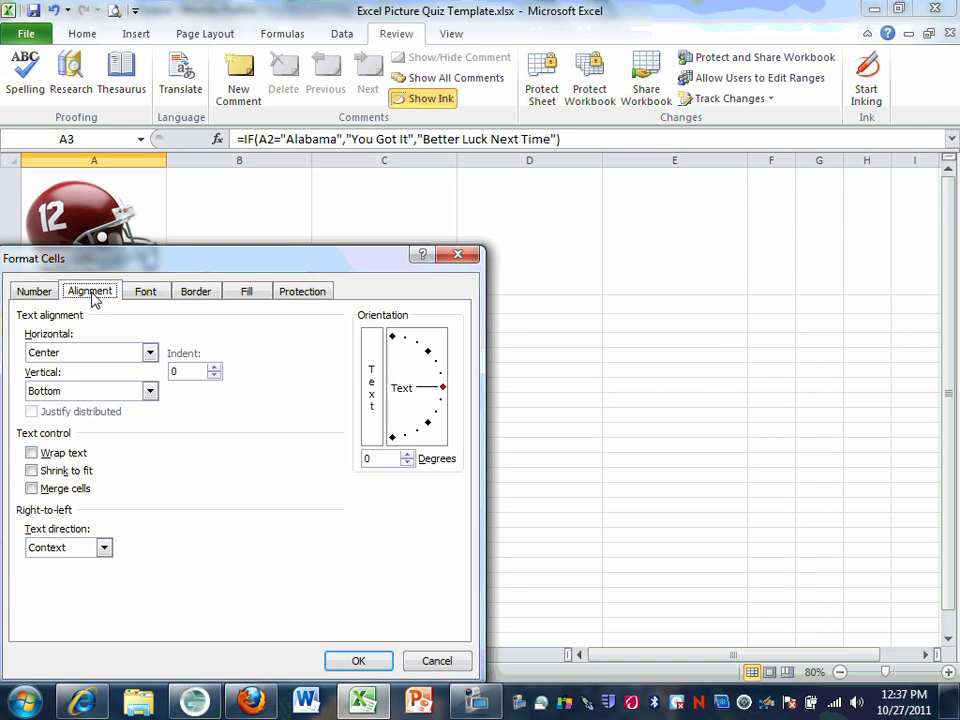
pyautogui.click(140, 298)
pyautogui.click(199, 296)
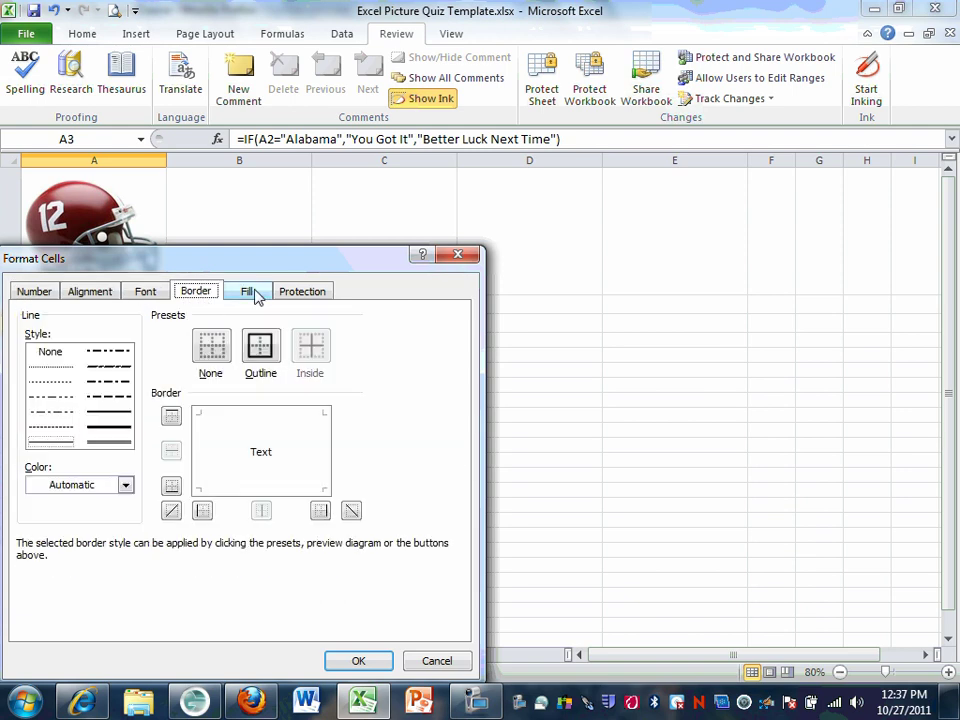
pyautogui.click(250, 294)
pyautogui.click(297, 298)
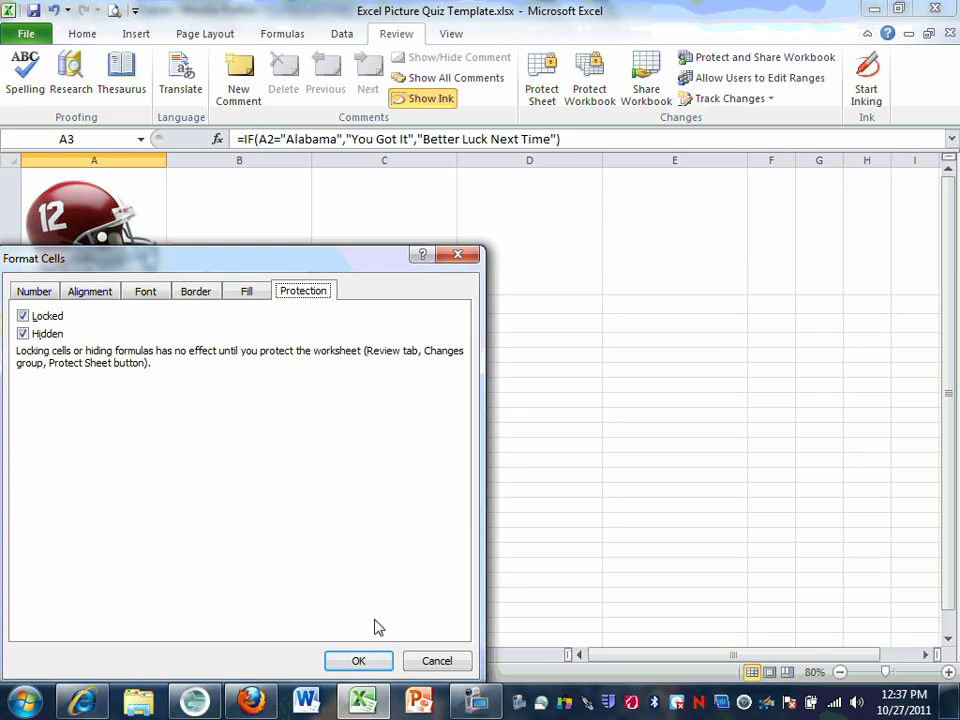
pyautogui.click(426, 664)
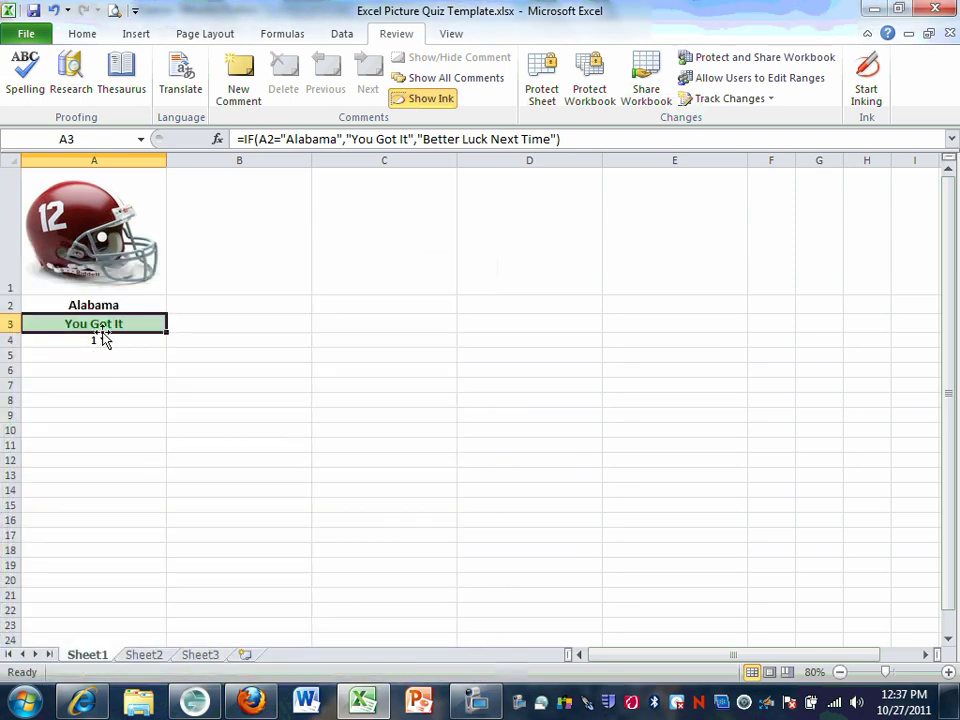
# Step: Give cell A3 Locked and Hidden protection so its formula stays hidden
pyautogui.rightClick(104, 328)
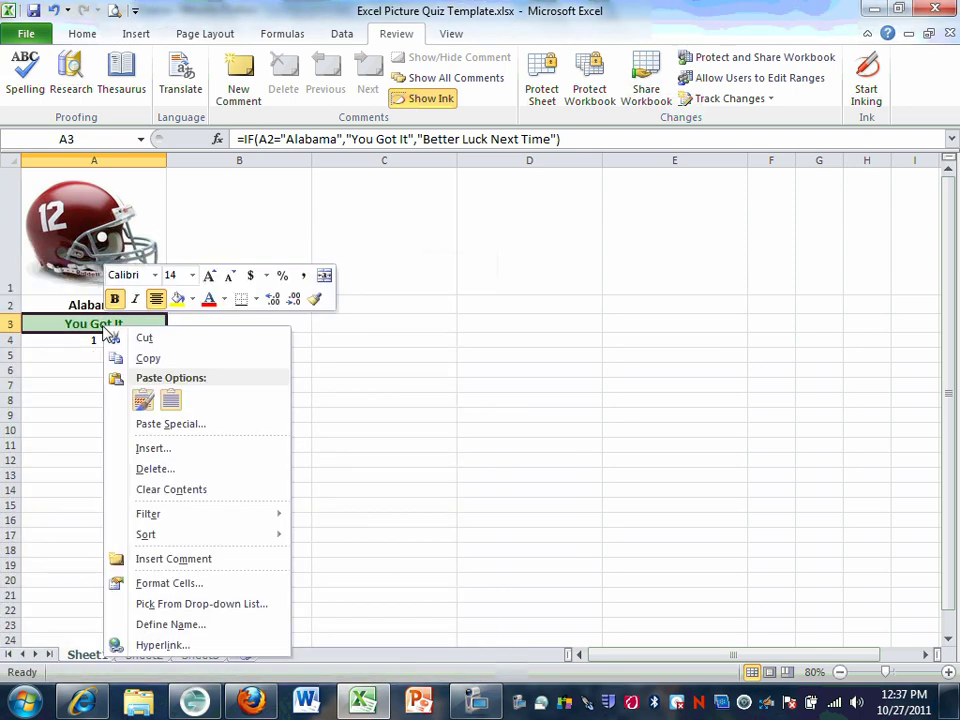
pyautogui.click(157, 582)
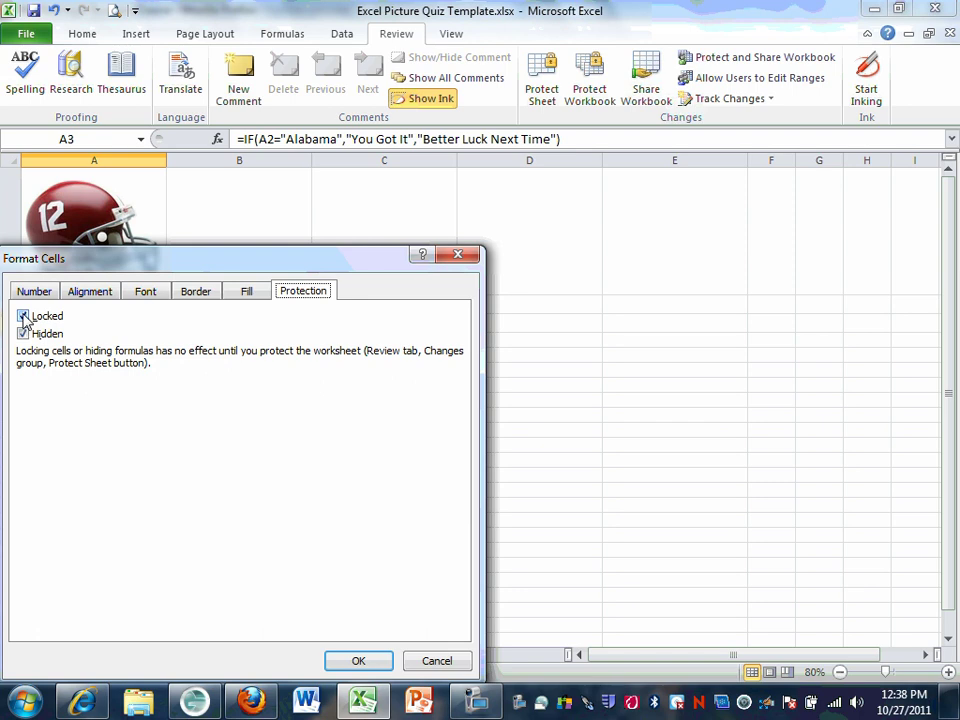
pyautogui.click(22, 334)
pyautogui.click(359, 662)
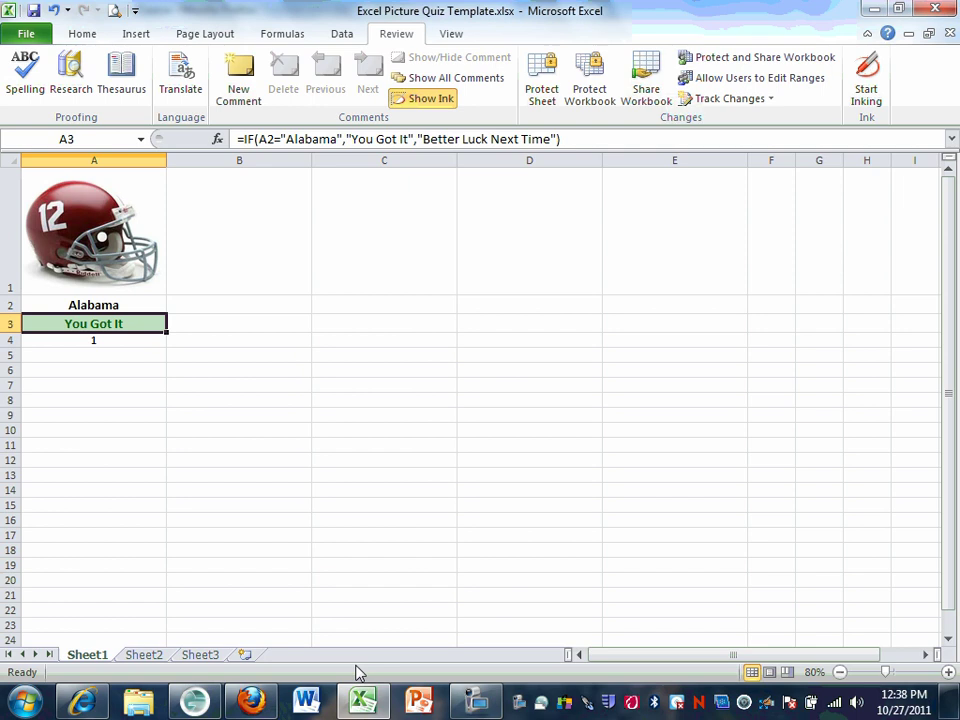
# Step: Confirm Locked and Hidden protection on score cell A4 with its =IF(A3="You Got It",1,0) formula
pyautogui.click(85, 340)
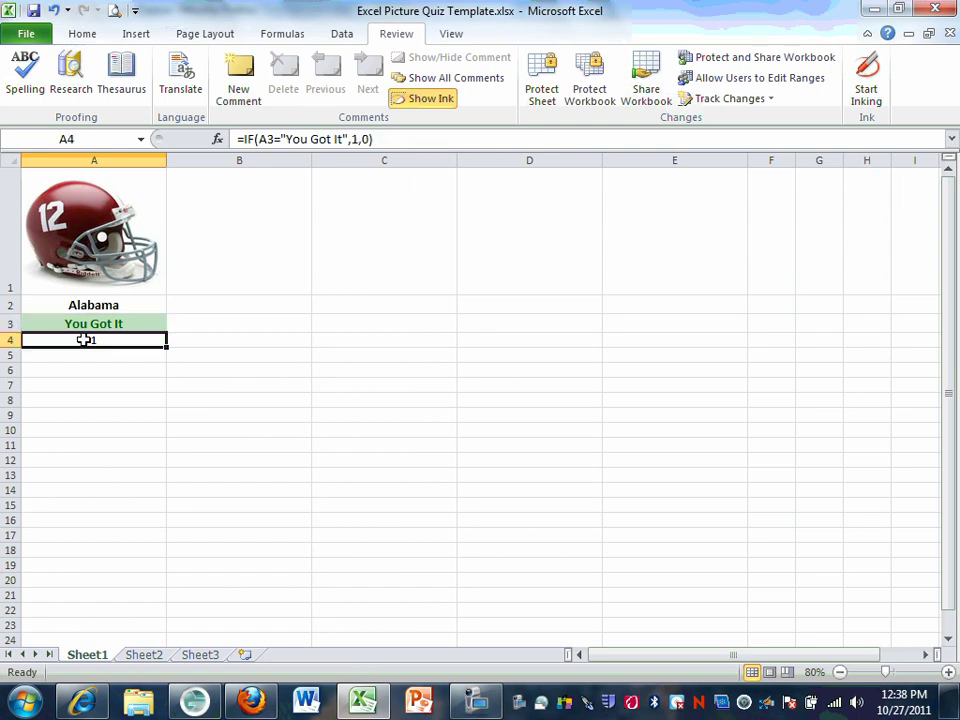
pyautogui.rightClick(85, 340)
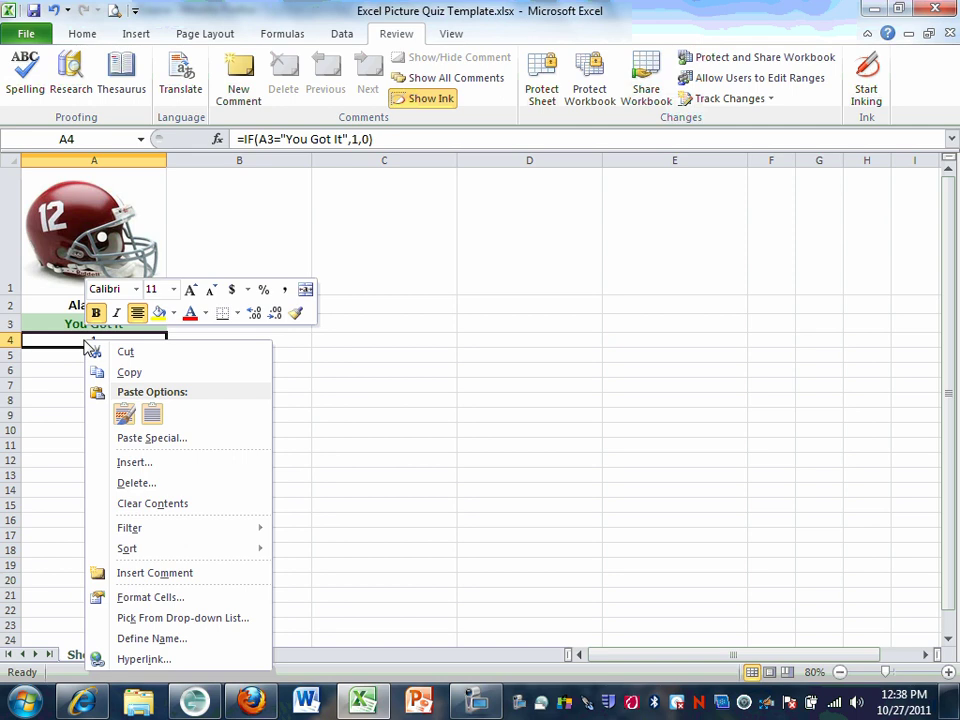
pyautogui.click(148, 598)
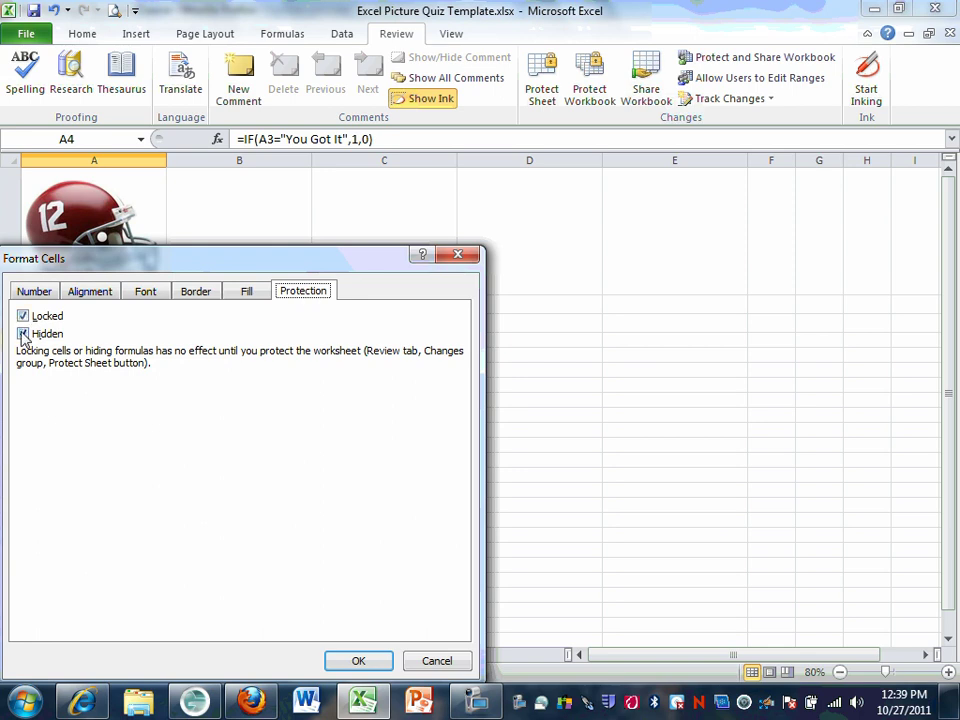
pyautogui.click(355, 662)
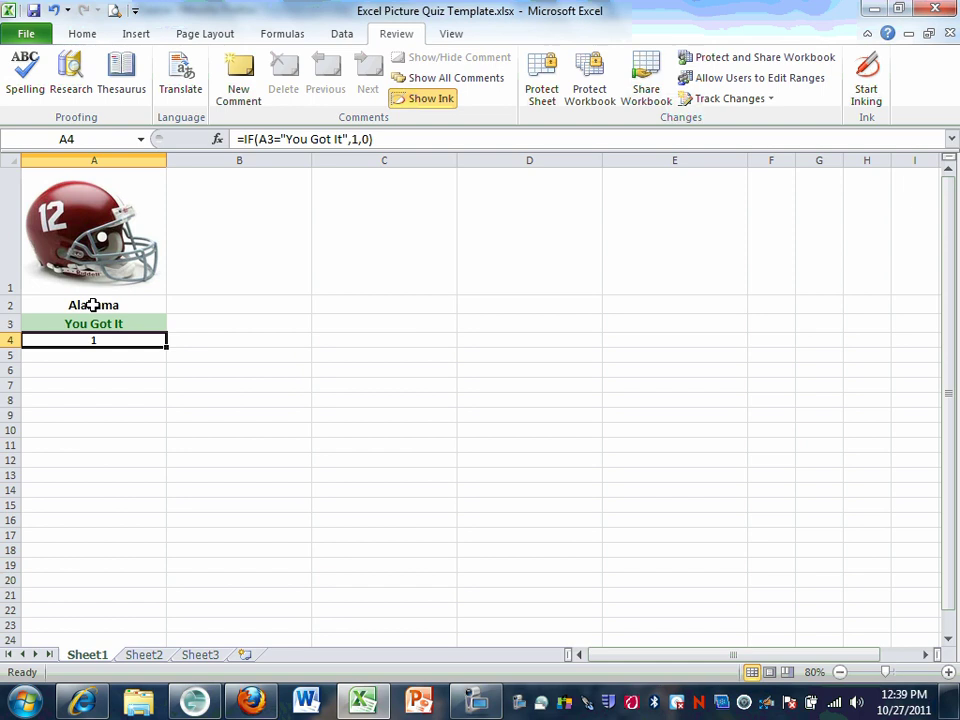
# Step: Clear both Locked and Hidden on answer cell A2 so players can type in it
pyautogui.click(92, 305)
pyautogui.rightClick(92, 305)
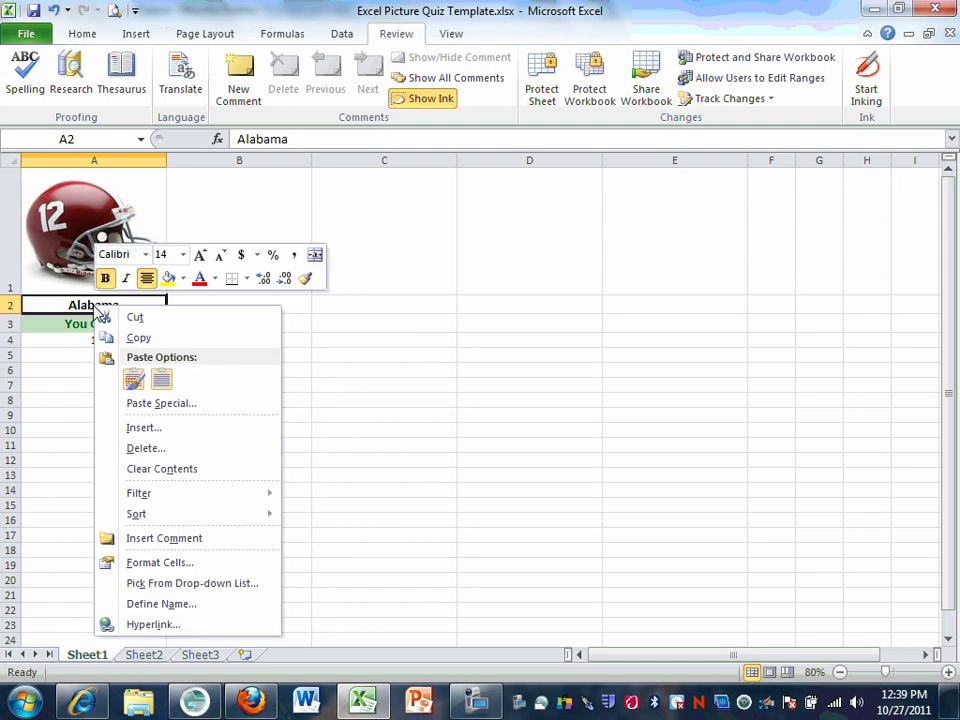
pyautogui.click(170, 562)
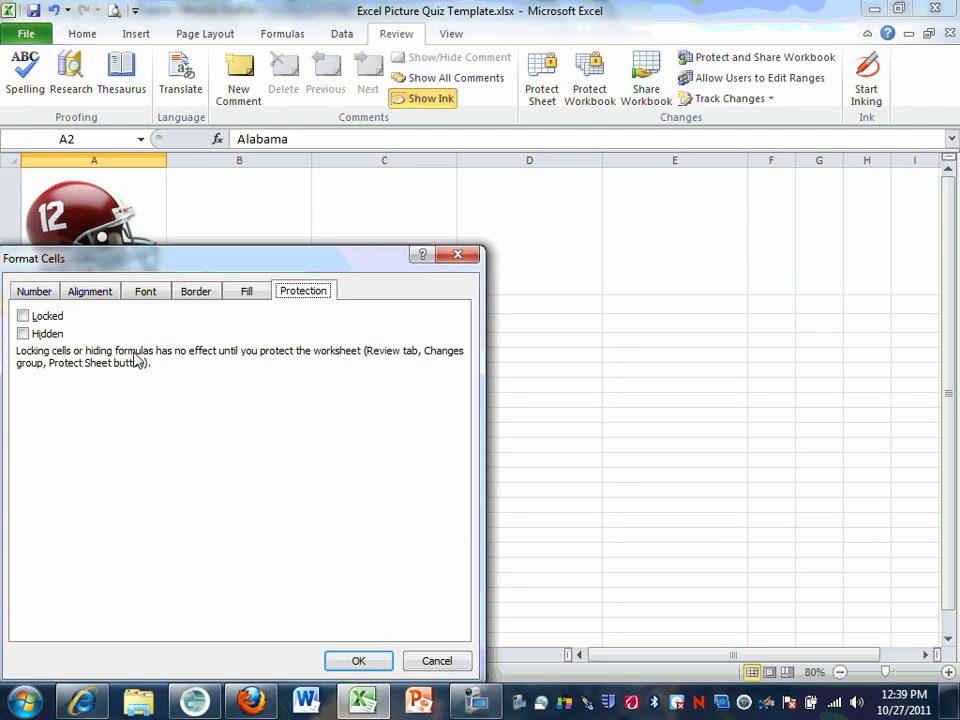
pyautogui.click(356, 662)
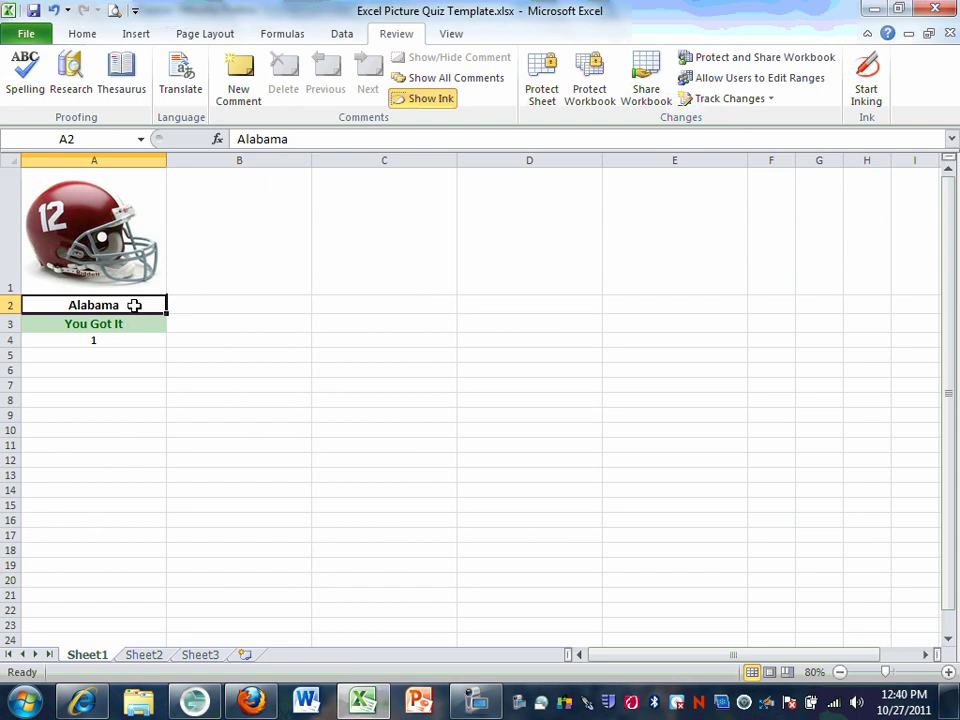
# Step: Widen columns B through E together to a width of 27.57
pyautogui.moveTo(133, 311); pyautogui.dragTo(133, 339)
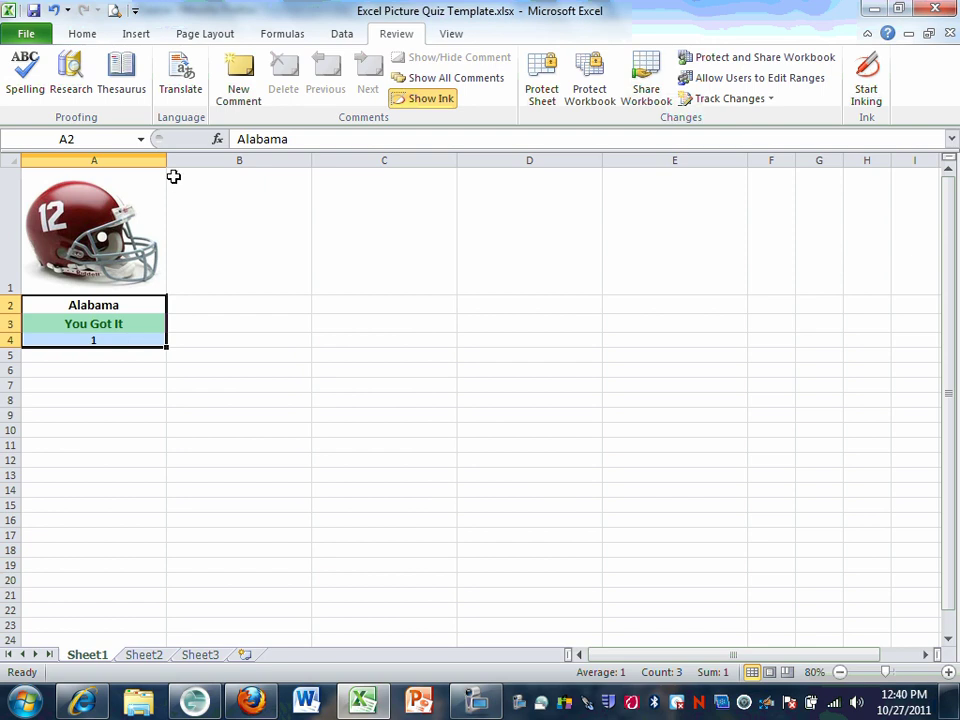
pyautogui.moveTo(393, 135); pyautogui.dragTo(617, 154)
pyautogui.moveTo(312, 158); pyautogui.dragTo(650, 153)
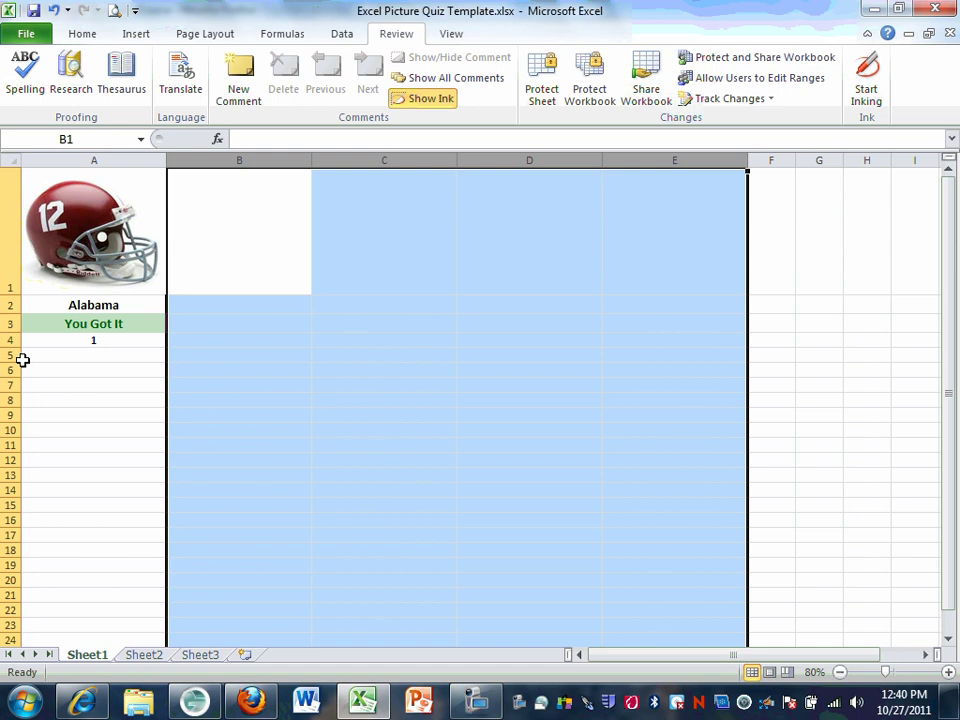
pyautogui.click(60, 384)
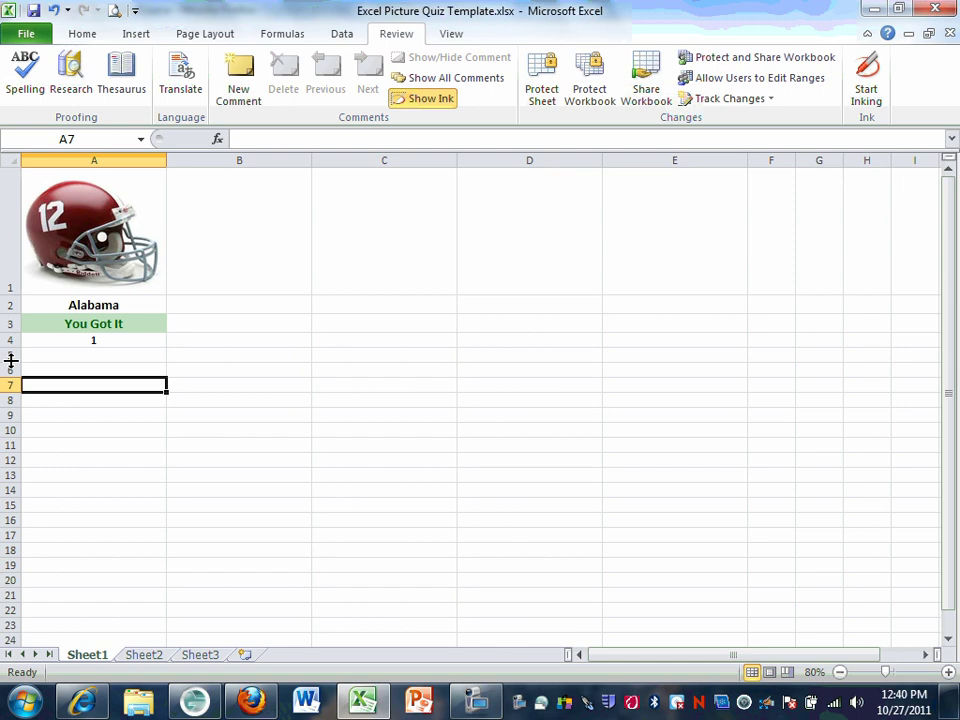
# Step: Enlarge row 5 to about 123.75 points and row 9 to about 127.5 points
pyautogui.moveTo(17, 294); pyautogui.dragTo(17, 294)
pyautogui.moveTo(19, 362); pyautogui.dragTo(25, 475)
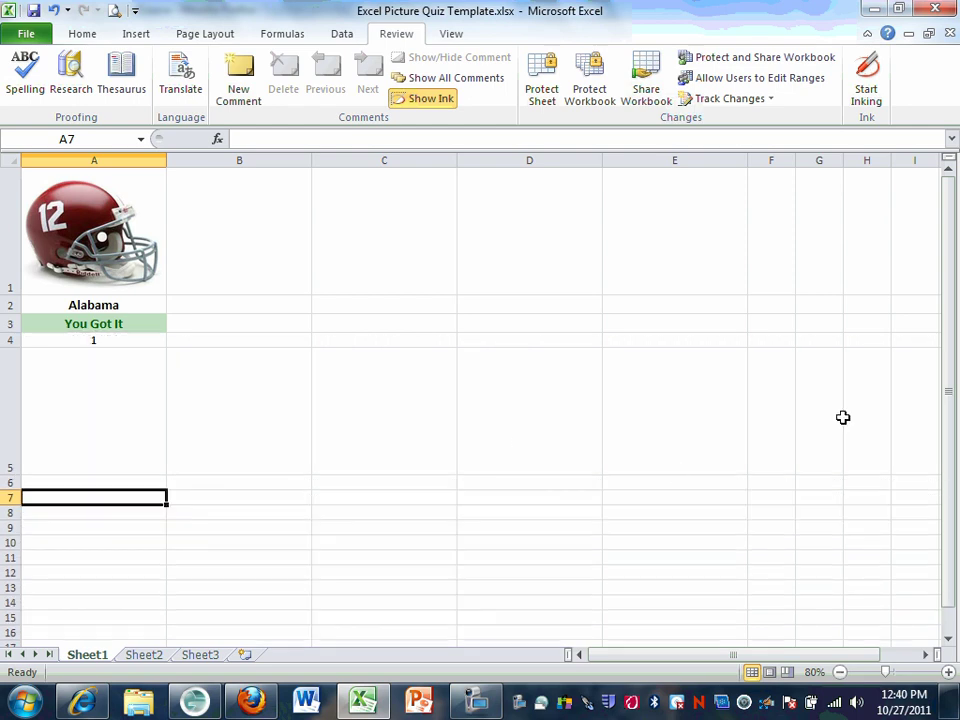
pyautogui.moveTo(952, 357); pyautogui.dragTo(950, 406)
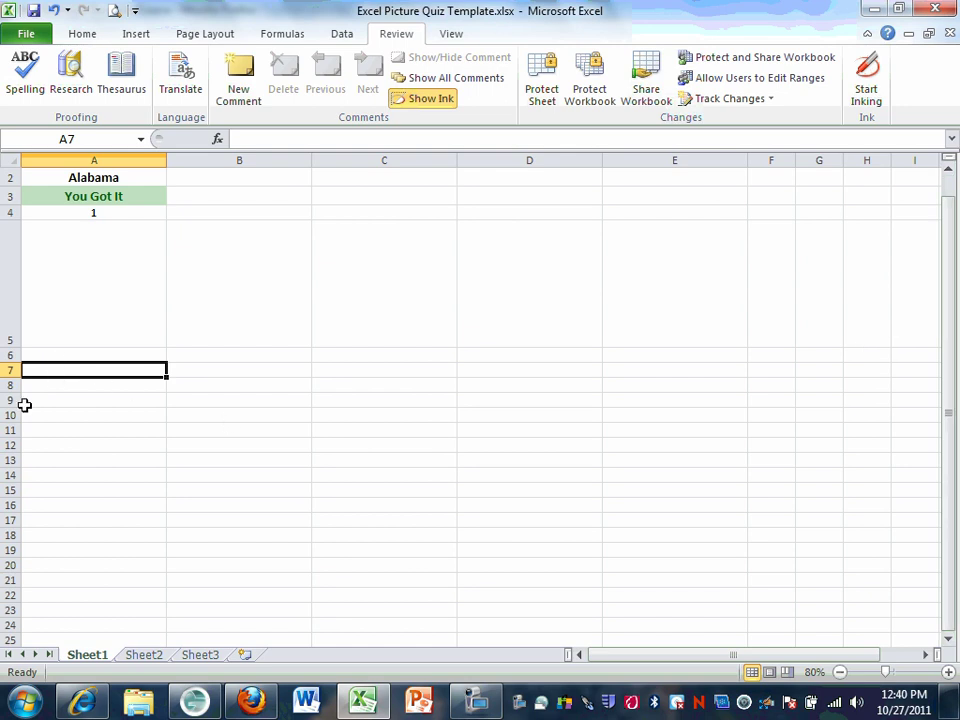
pyautogui.moveTo(19, 408); pyautogui.dragTo(18, 519)
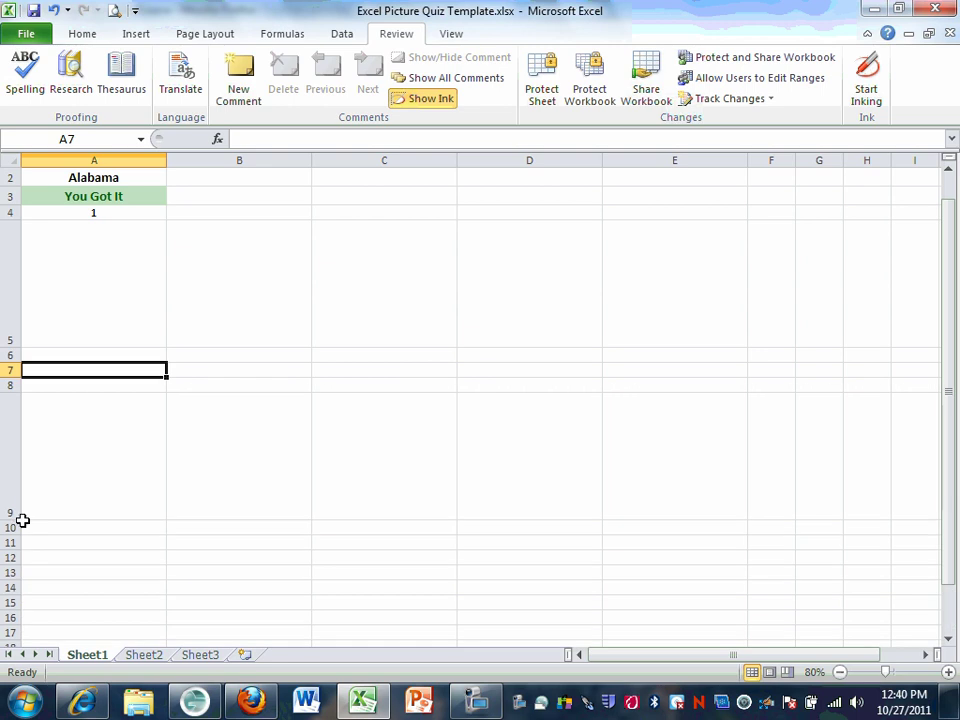
# Step: Make rows 13 and 16 much taller, then return to the top of the sheet
pyautogui.click(74, 528)
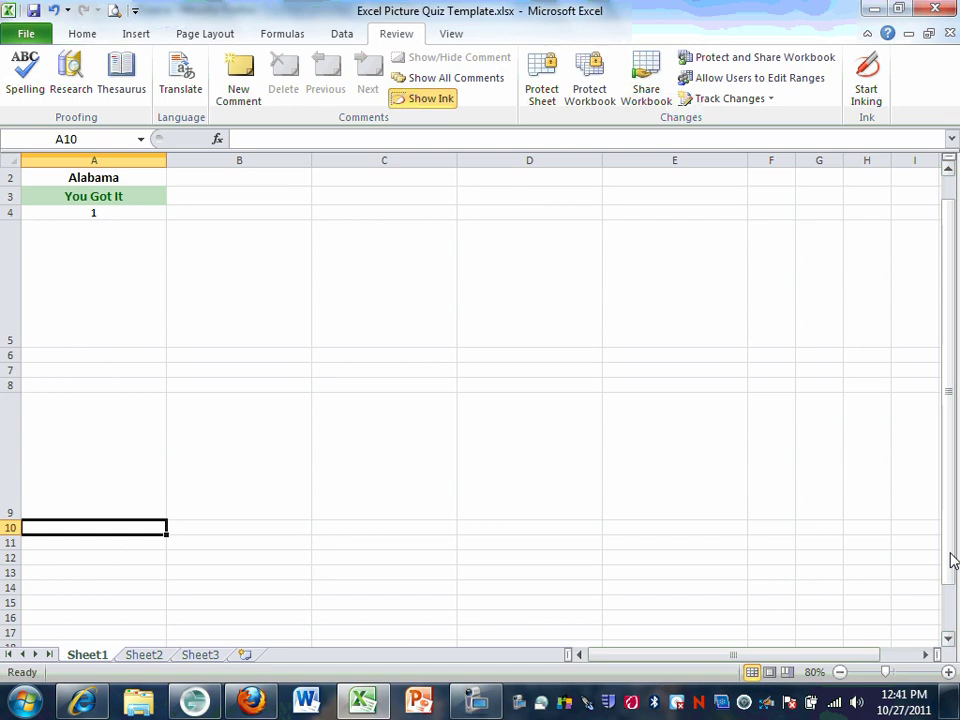
pyautogui.moveTo(953, 561); pyautogui.dragTo(955, 645)
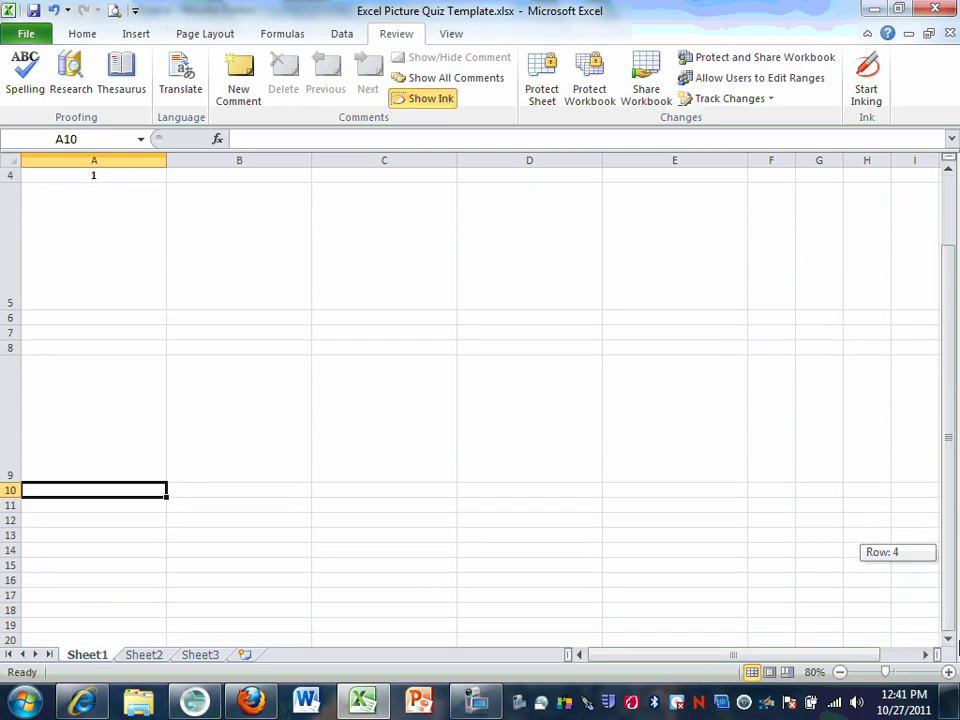
pyautogui.click(949, 639)
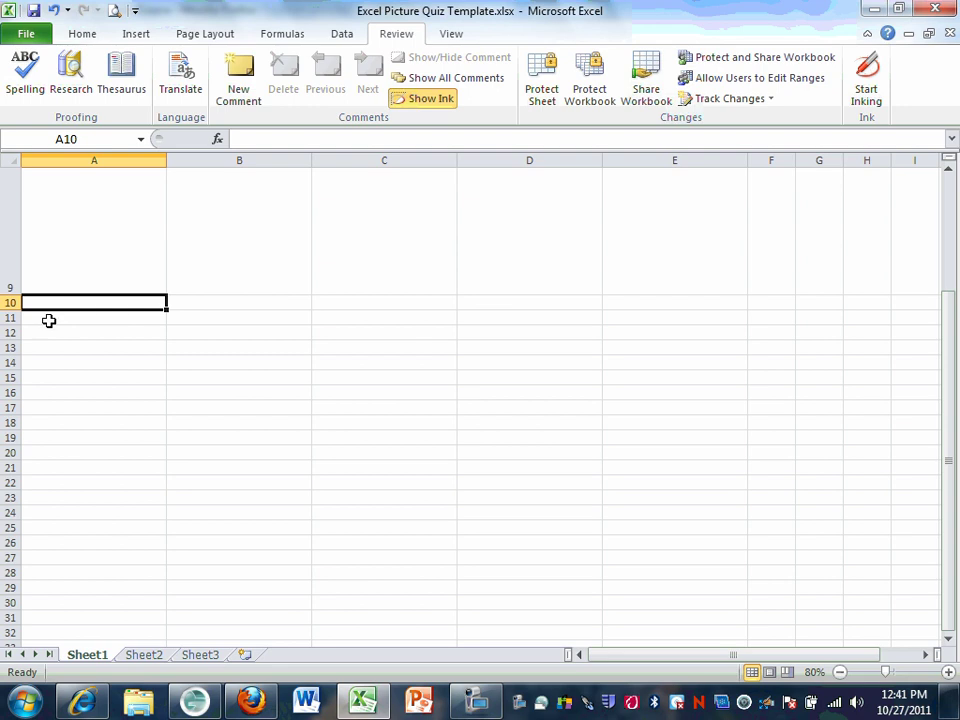
pyautogui.moveTo(16, 353); pyautogui.dragTo(12, 466)
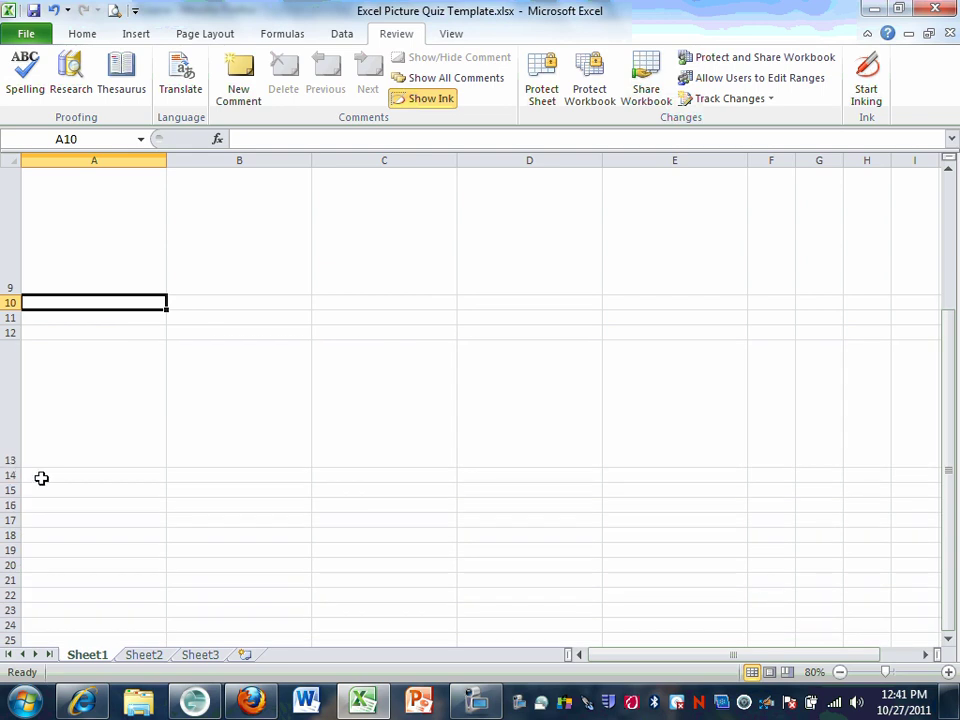
pyautogui.moveTo(15, 511); pyautogui.dragTo(15, 626)
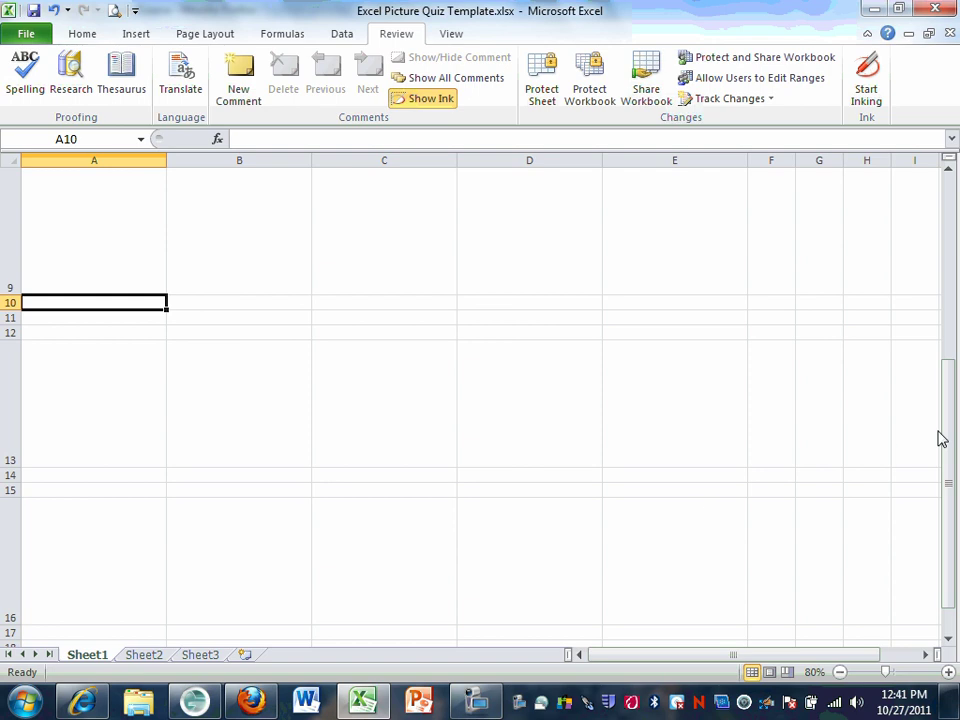
pyautogui.moveTo(955, 432); pyautogui.dragTo(958, 243)
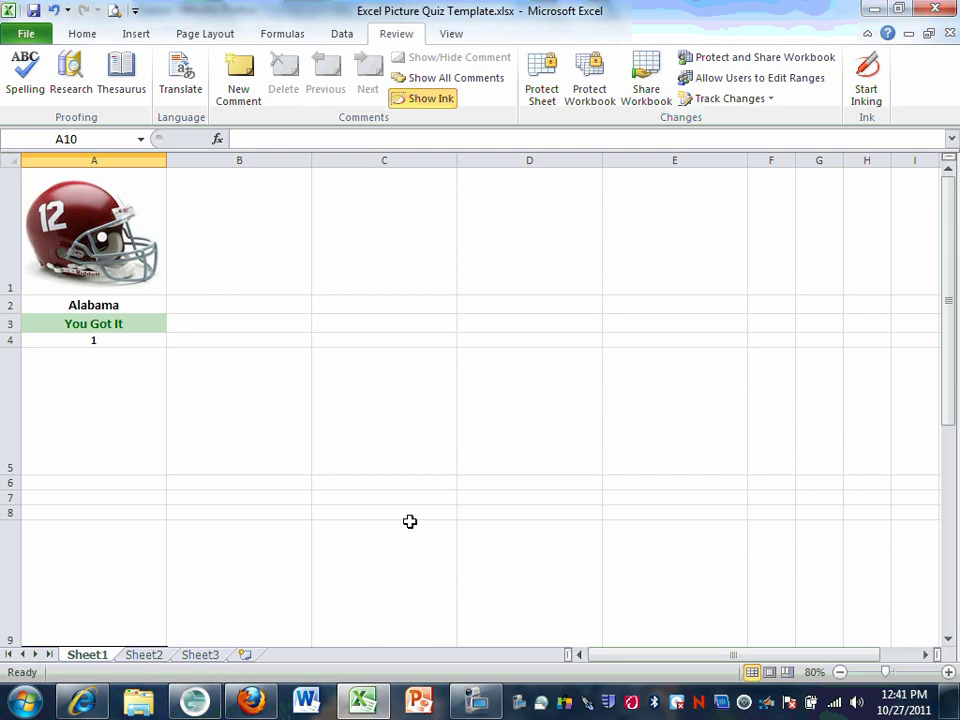
pyautogui.click(227, 245)
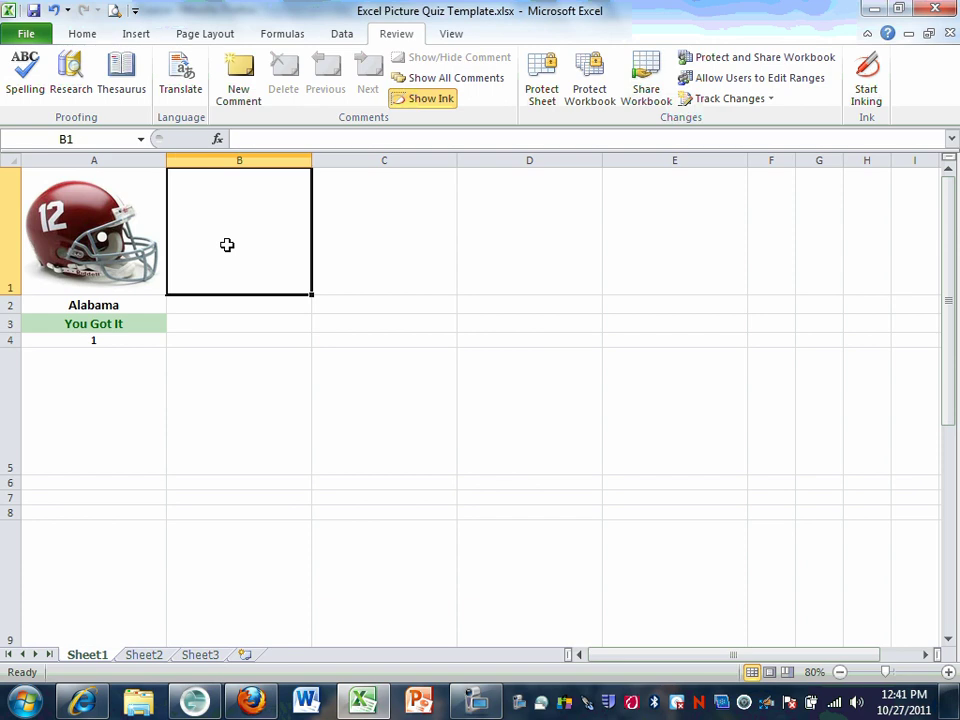
pyautogui.write('perro')
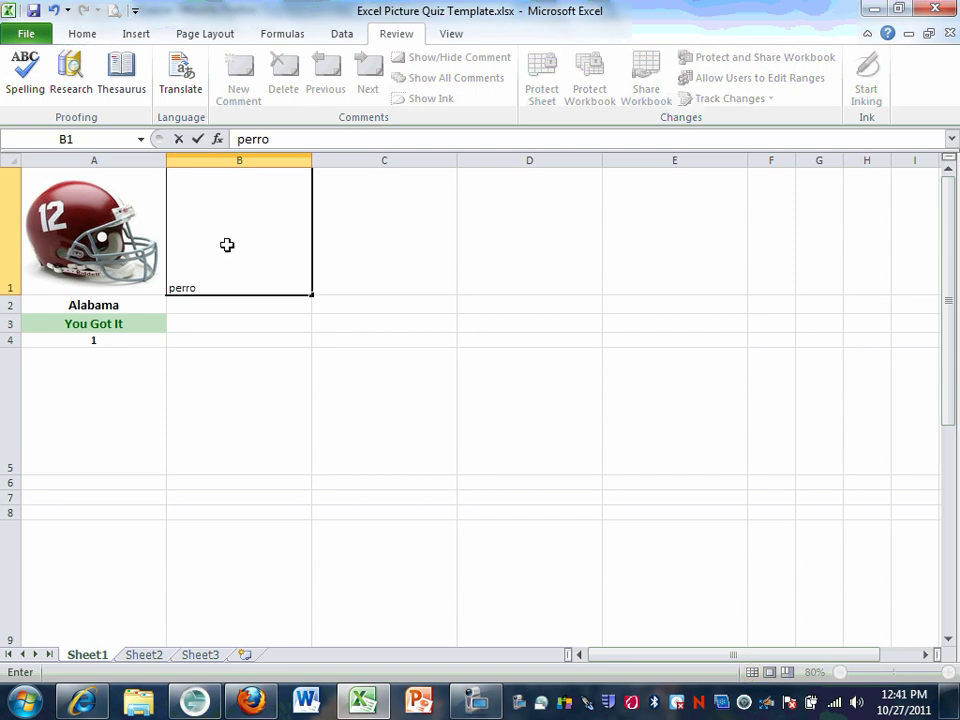
pyautogui.press('Return')
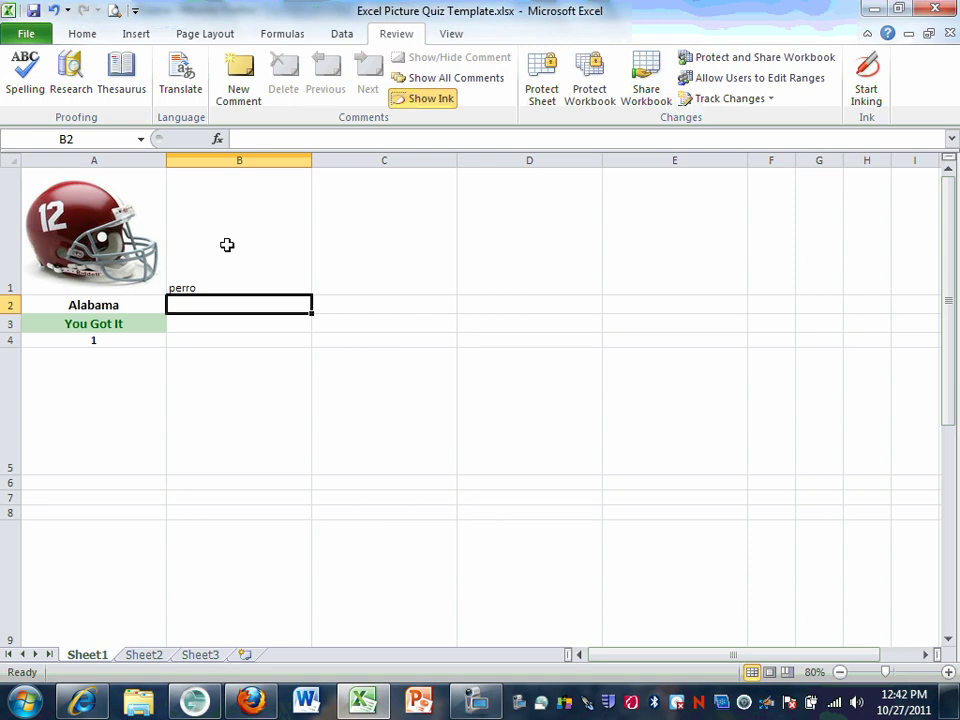
pyautogui.click(227, 245)
pyautogui.write('\\\\')
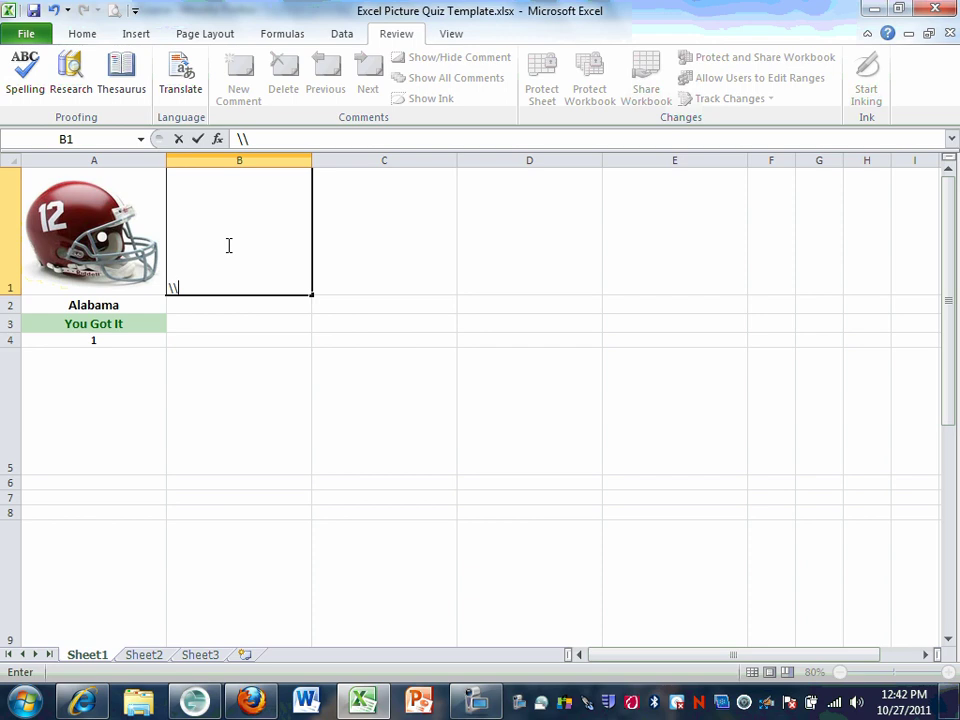
pyautogui.press('Return')
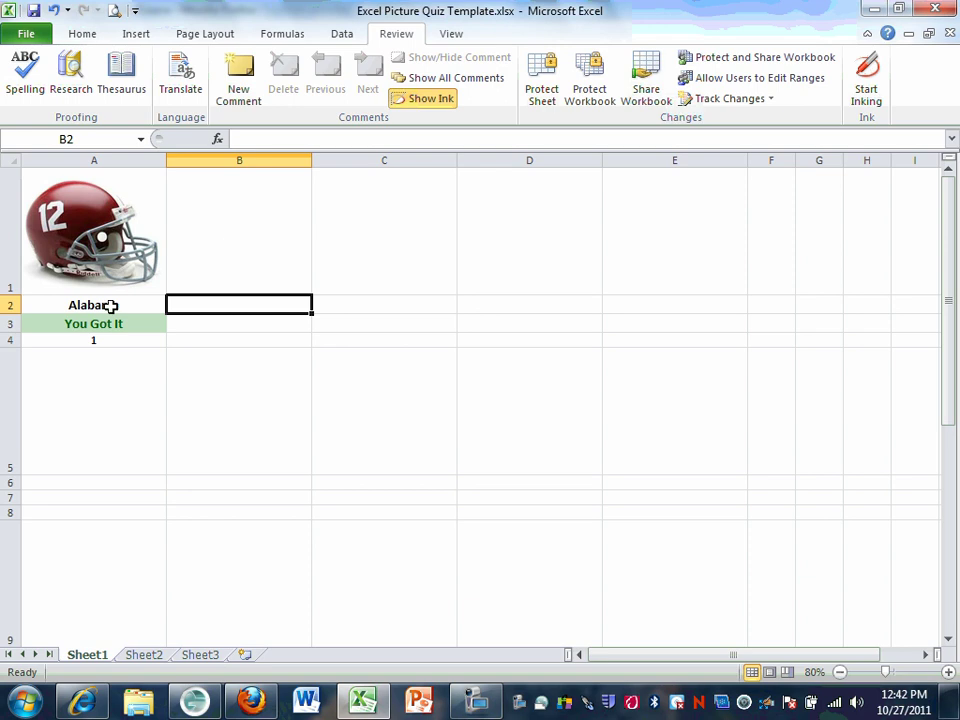
# Step: Fill the answer, feedback and score cells A2:A4 across to column E
pyautogui.moveTo(111, 306); pyautogui.dragTo(112, 339)
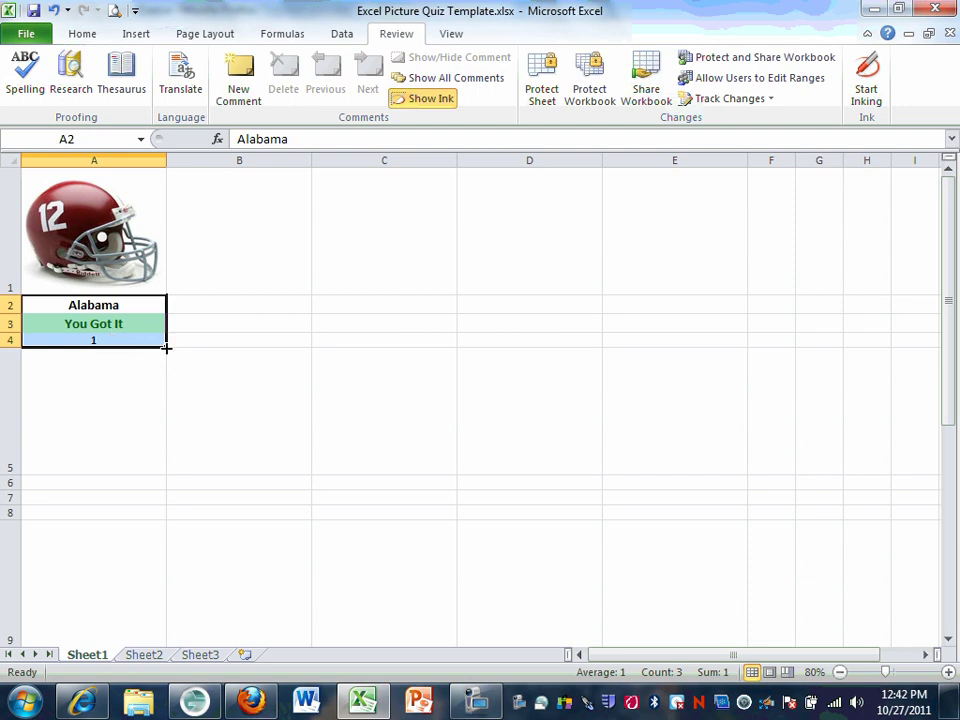
pyautogui.moveTo(166, 347); pyautogui.dragTo(690, 352)
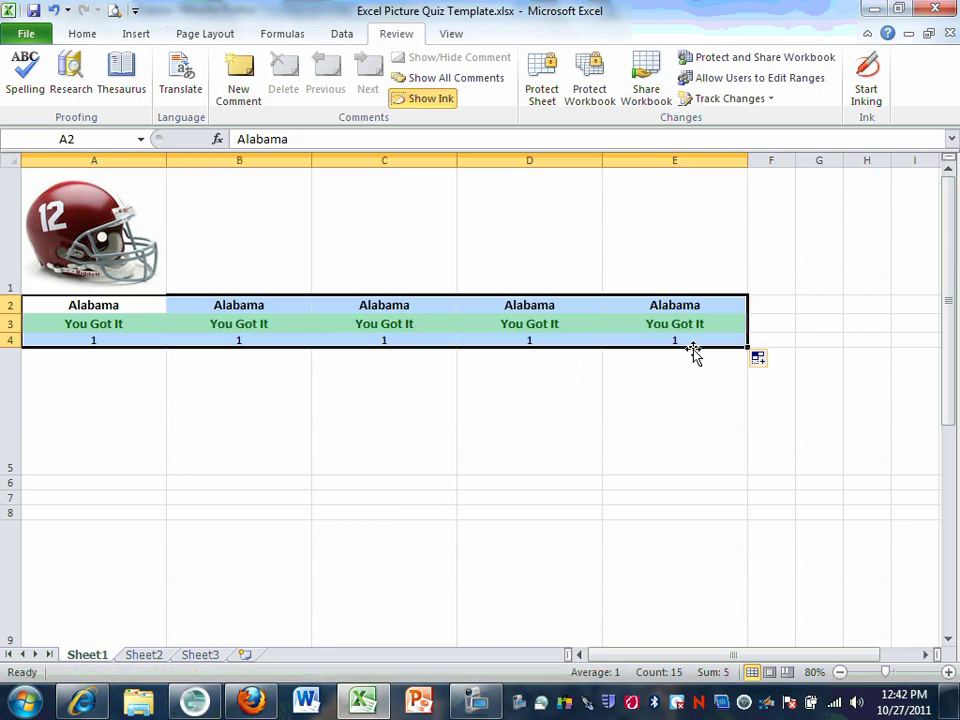
pyautogui.rightClick(118, 310)
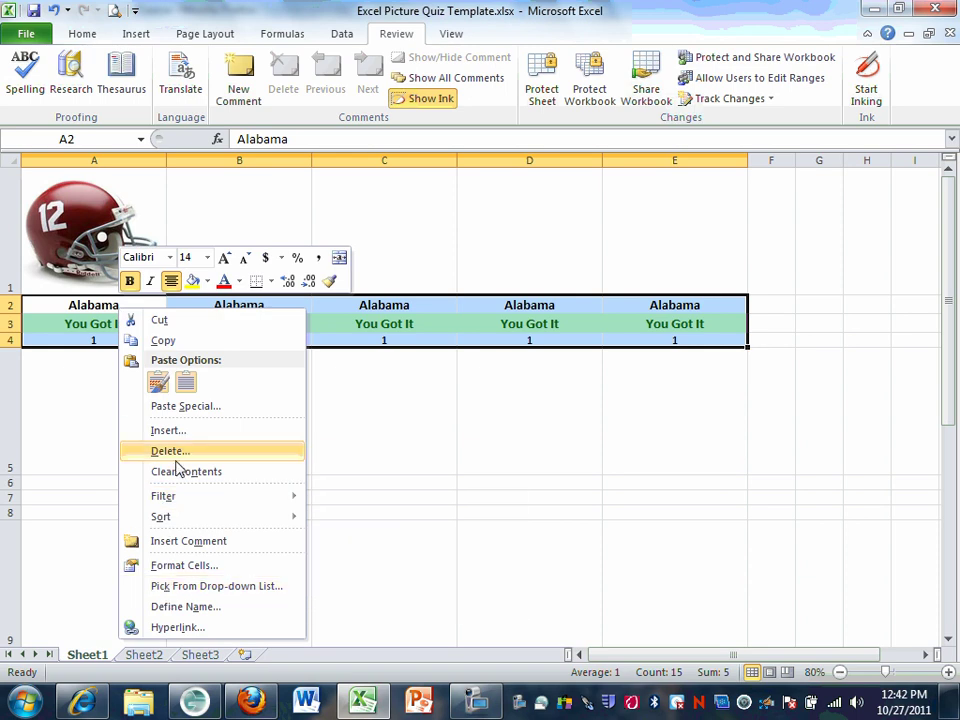
pyautogui.click(186, 339)
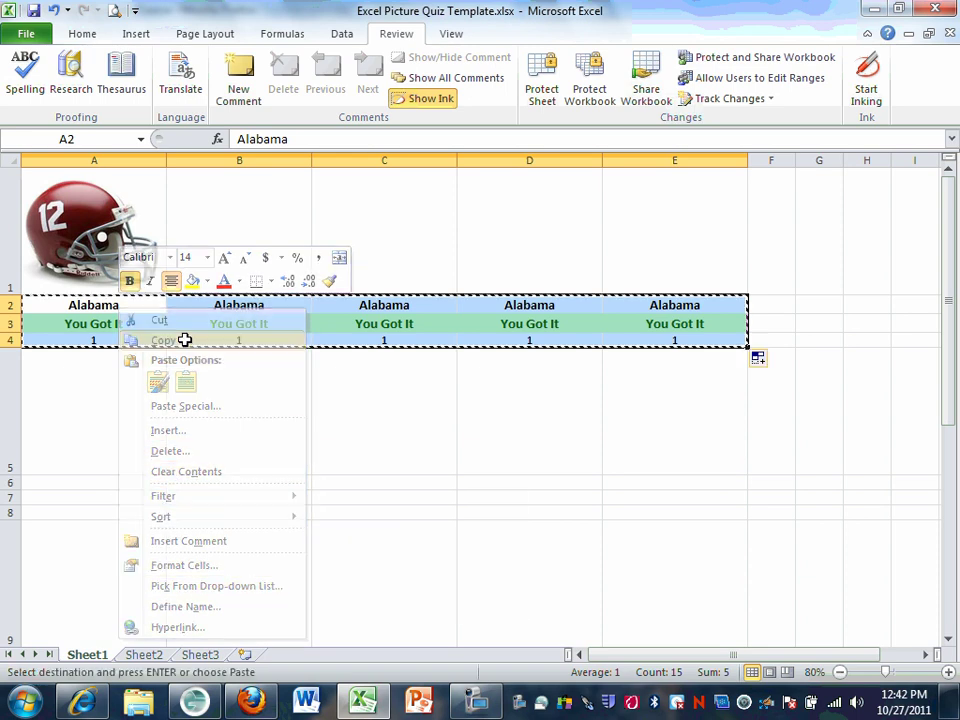
pyautogui.click(43, 497)
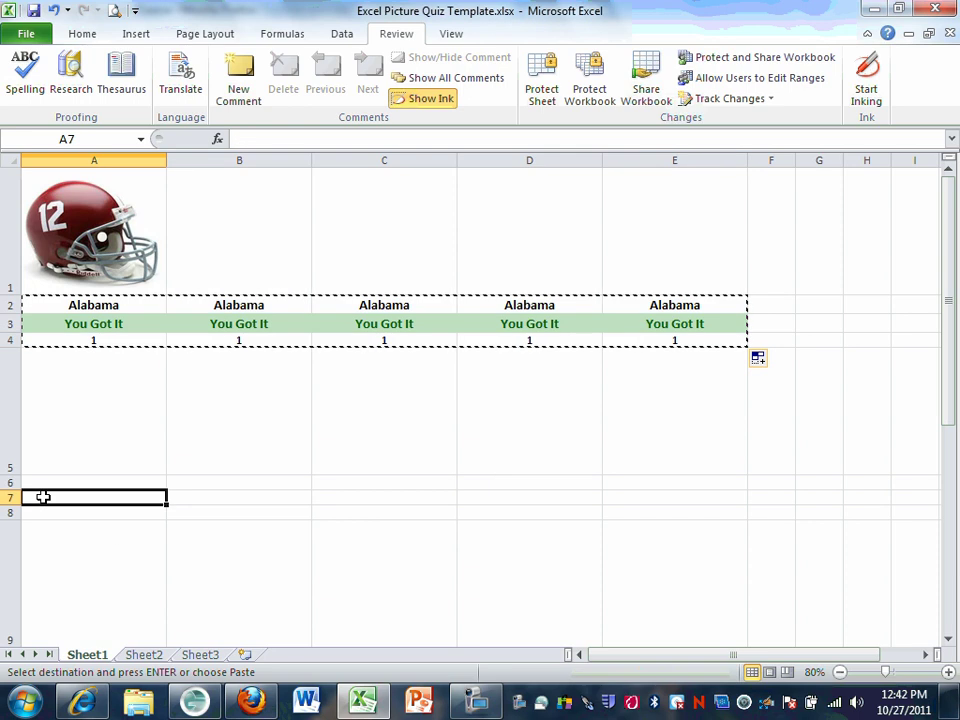
pyautogui.press('Escape')
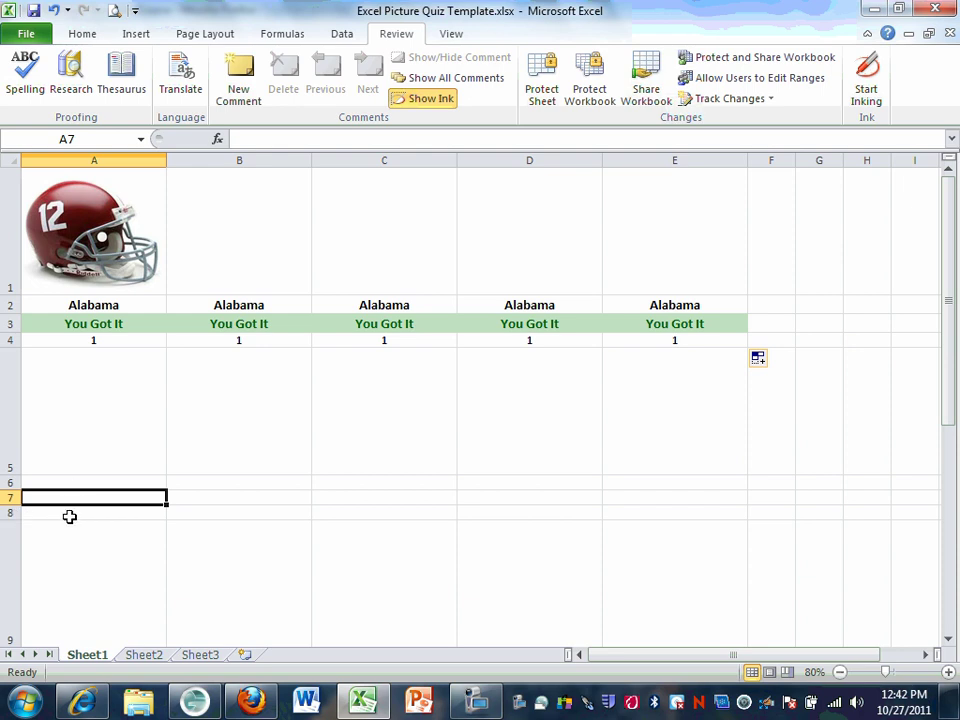
# Step: Copy the feedback and score rows A3:E4 into A7, A11 and A14
pyautogui.click(88, 323)
pyautogui.moveTo(88, 323); pyautogui.dragTo(629, 340)
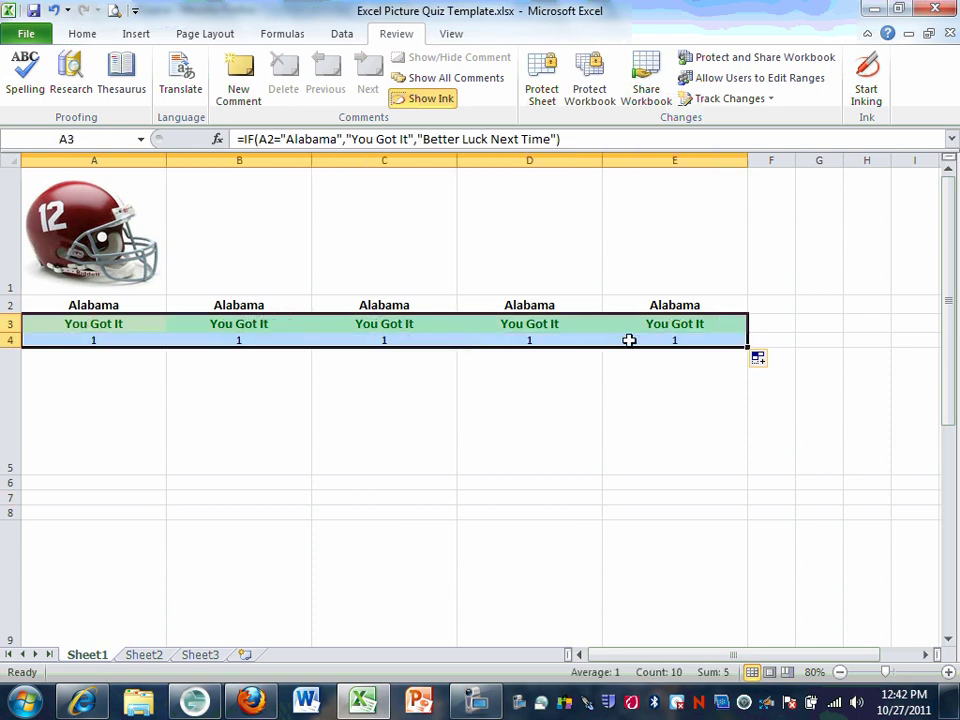
pyautogui.hotkey('ctrl', 'c')
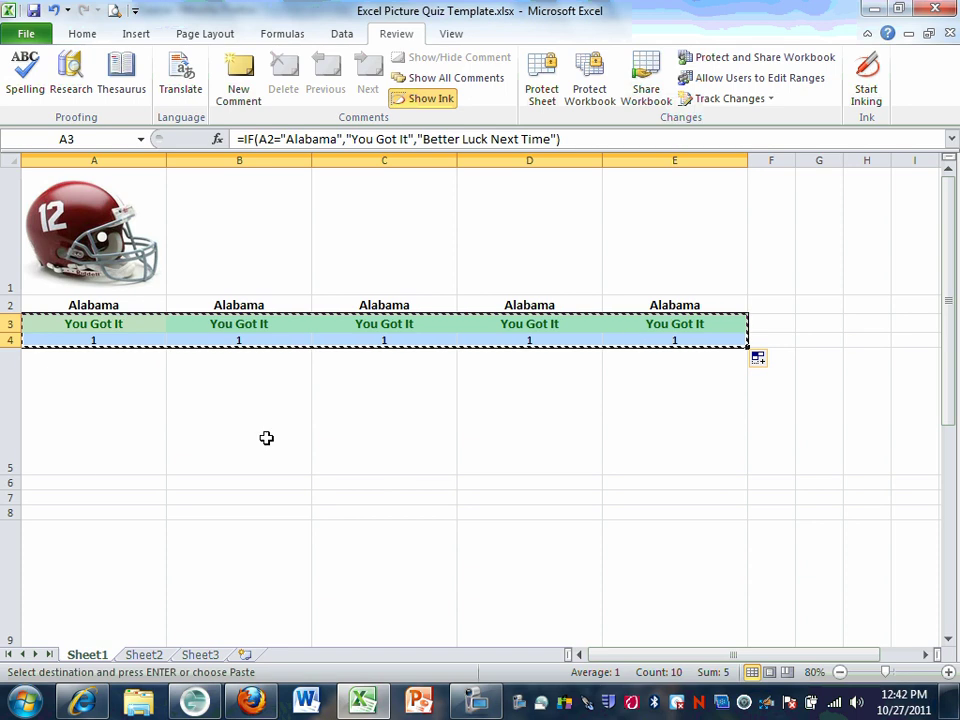
pyautogui.click(51, 499)
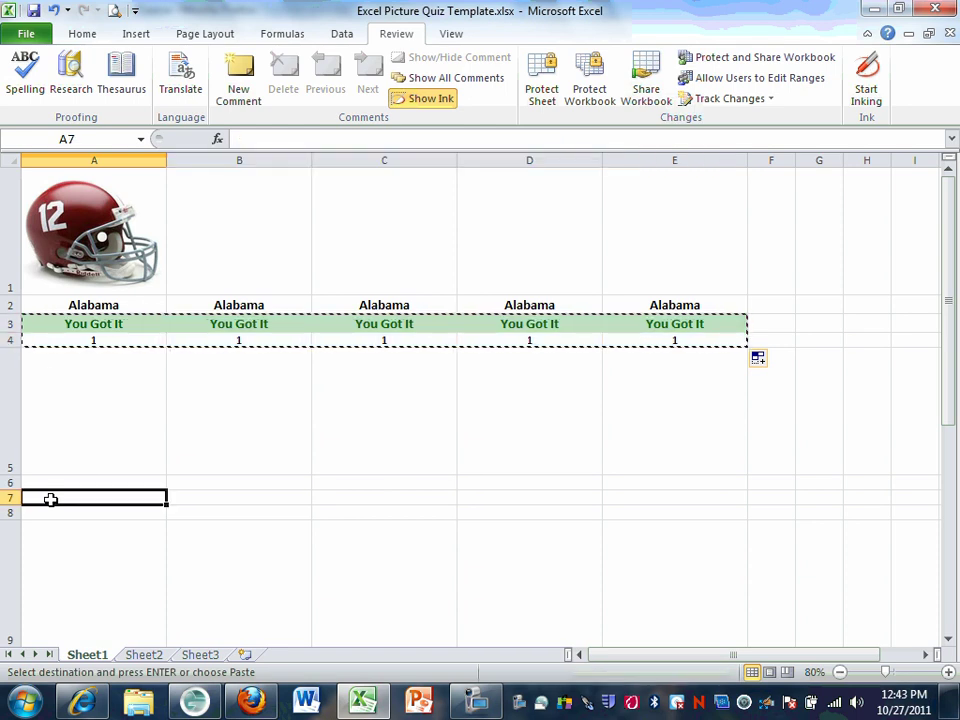
pyautogui.hotkey('ctrl', 'v')
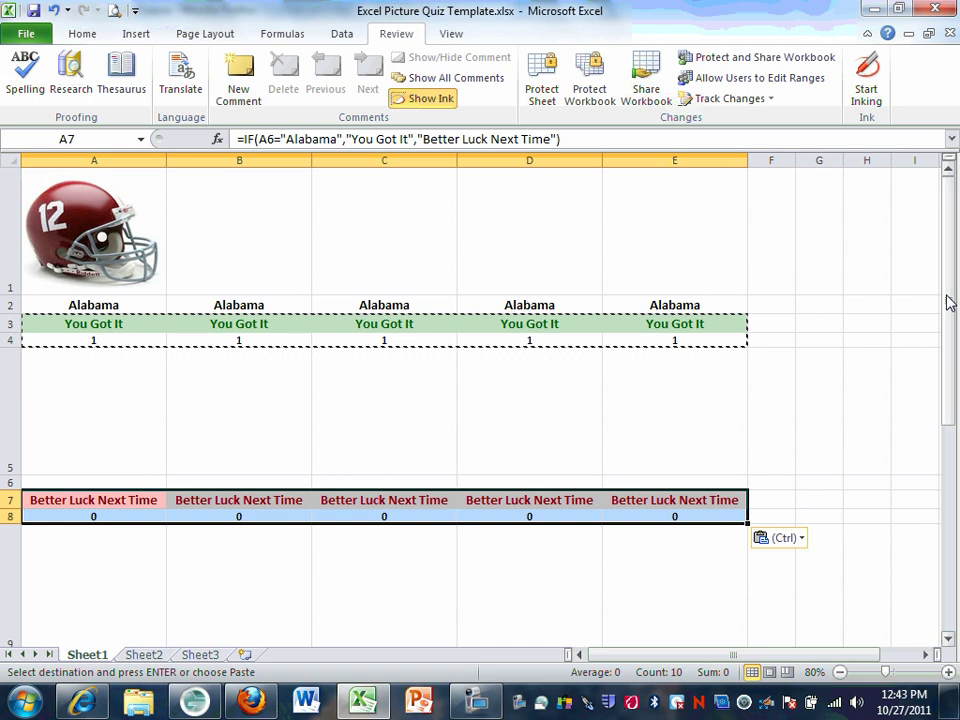
pyautogui.moveTo(949, 300); pyautogui.dragTo(952, 397)
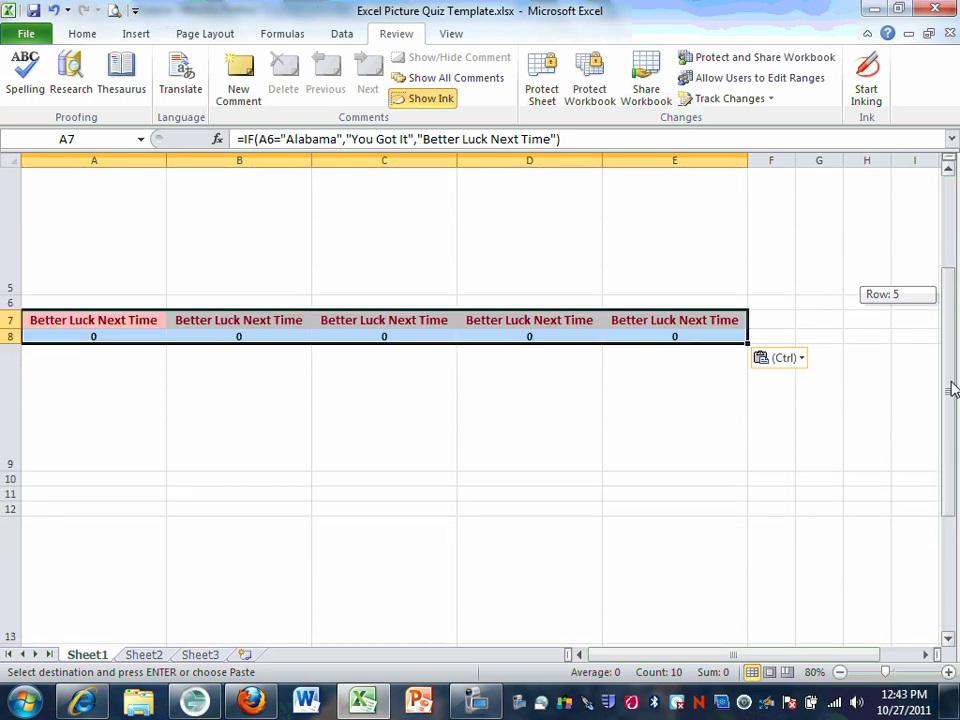
pyautogui.click(49, 493)
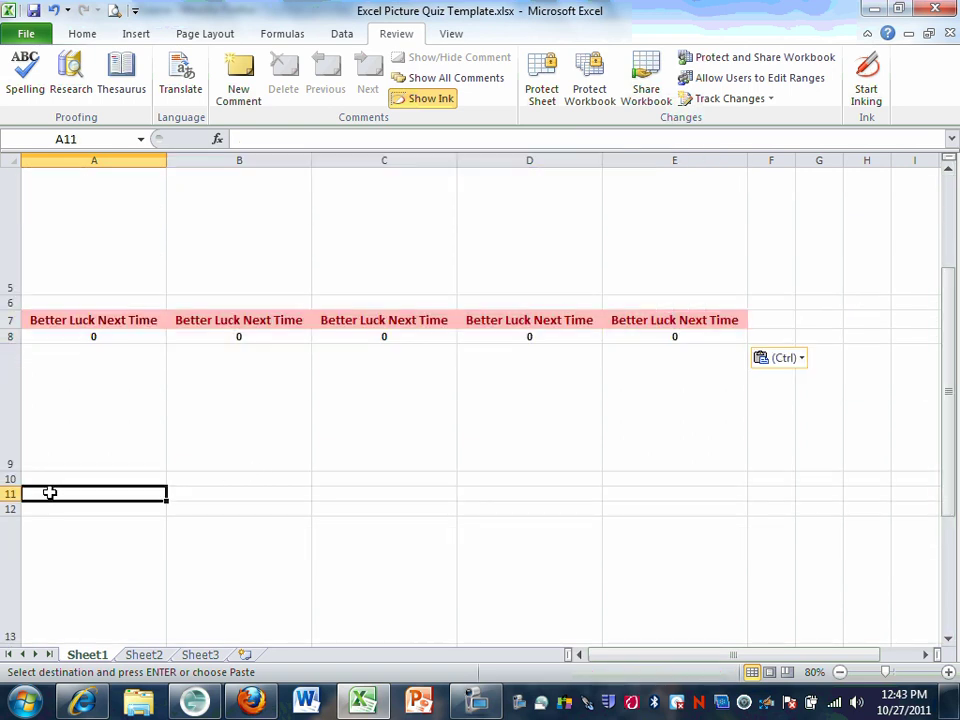
pyautogui.hotkey('ctrl', 'v')
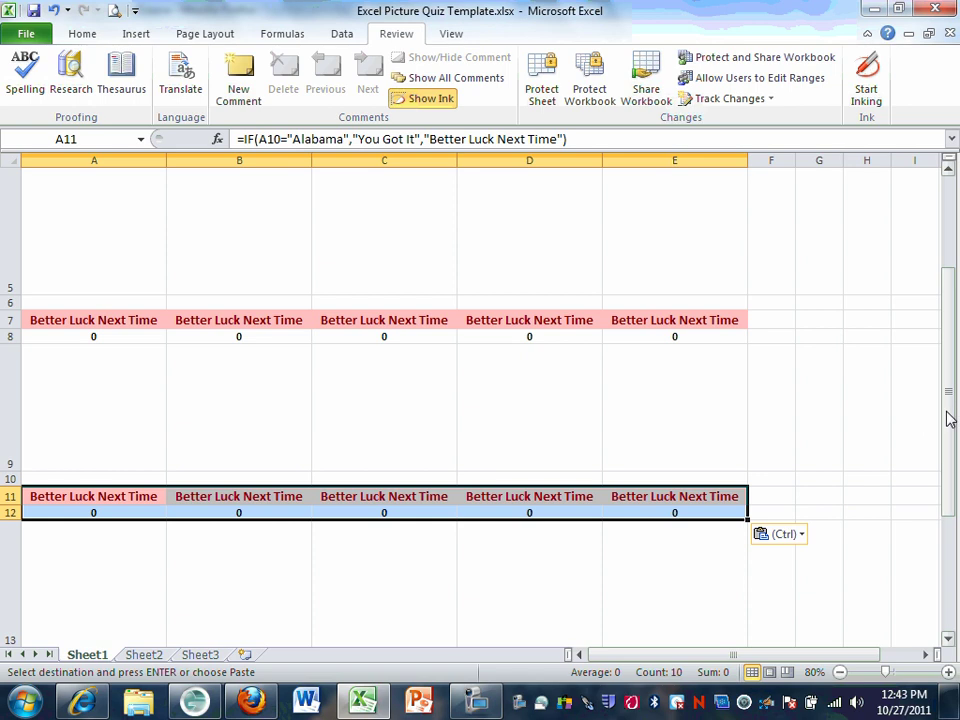
pyautogui.moveTo(950, 420); pyautogui.dragTo(950, 437)
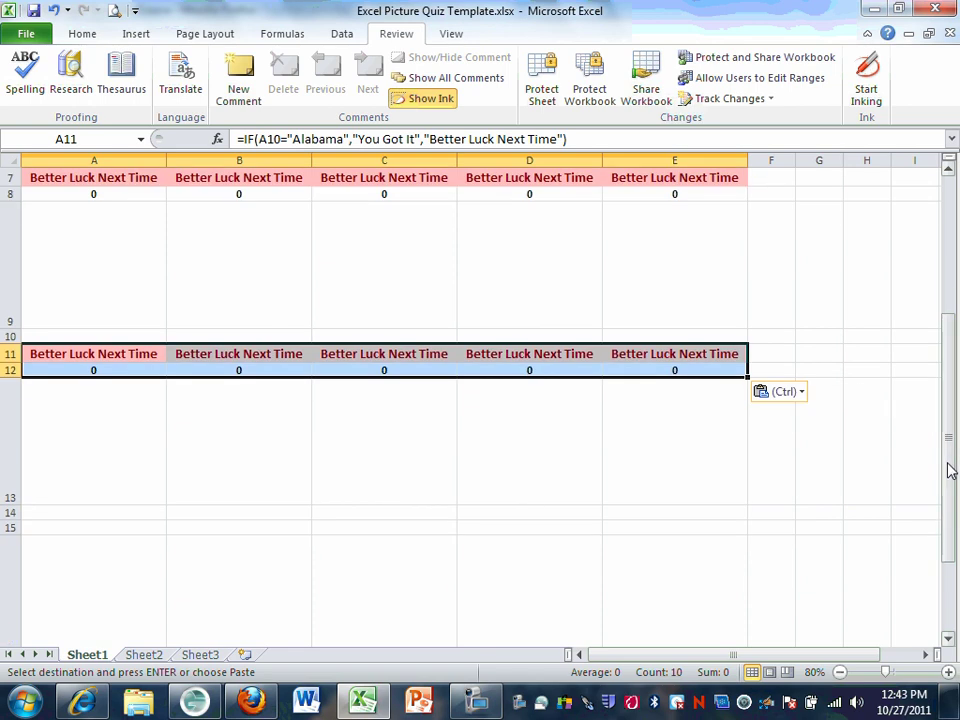
pyautogui.click(101, 515)
pyautogui.hotkey('ctrl', 'v')
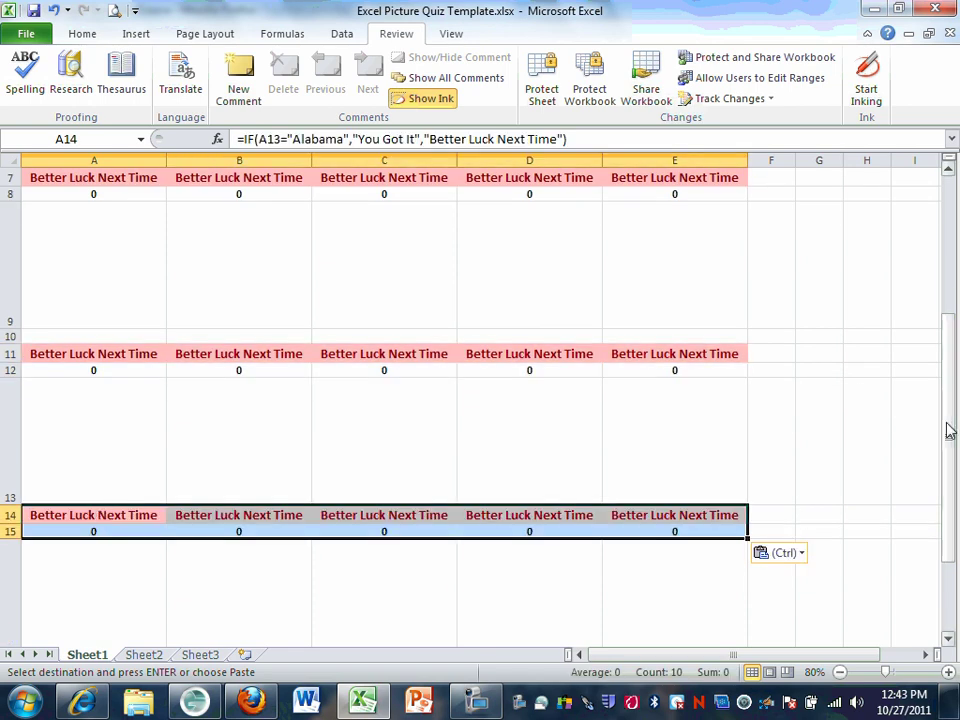
pyautogui.moveTo(950, 430); pyautogui.dragTo(939, 266)
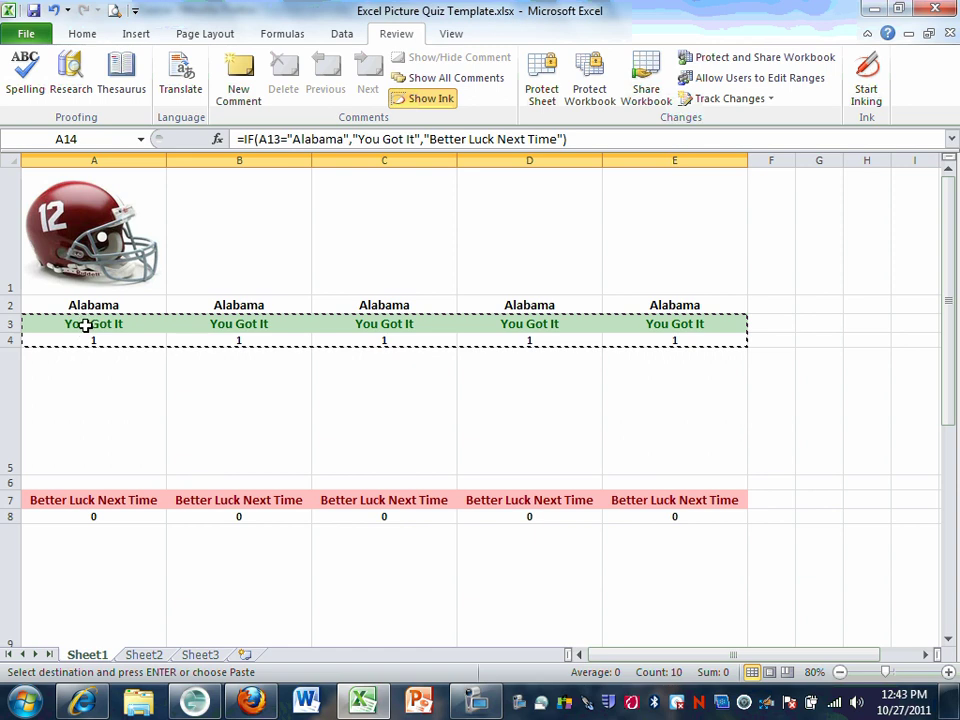
# Step: Clear the answers in B2:E2 and refill the A3:A4 feedback and score formulas to column E
pyautogui.moveTo(208, 302); pyautogui.dragTo(624, 309)
pyautogui.press('Delete')
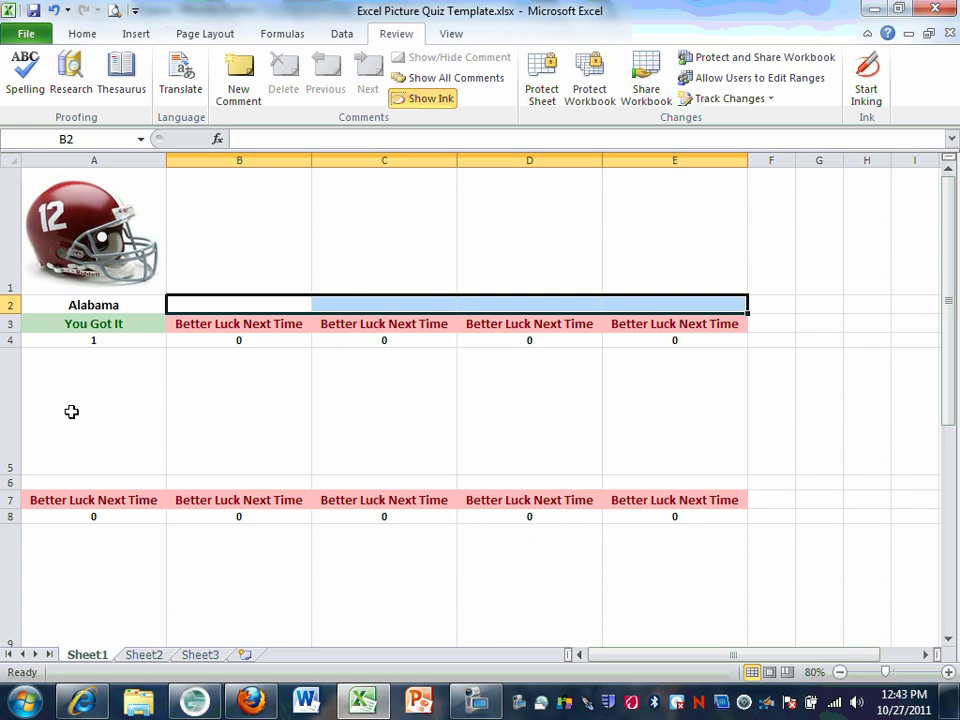
pyautogui.click(87, 324)
pyautogui.moveTo(87, 333); pyautogui.dragTo(88, 337)
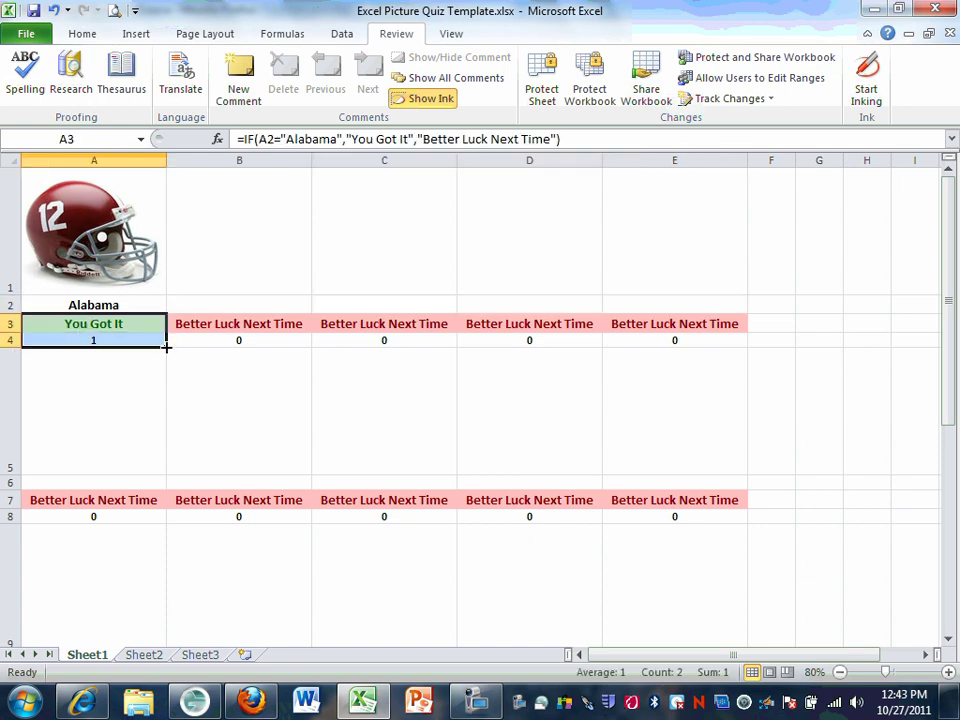
pyautogui.moveTo(166, 346); pyautogui.dragTo(704, 344)
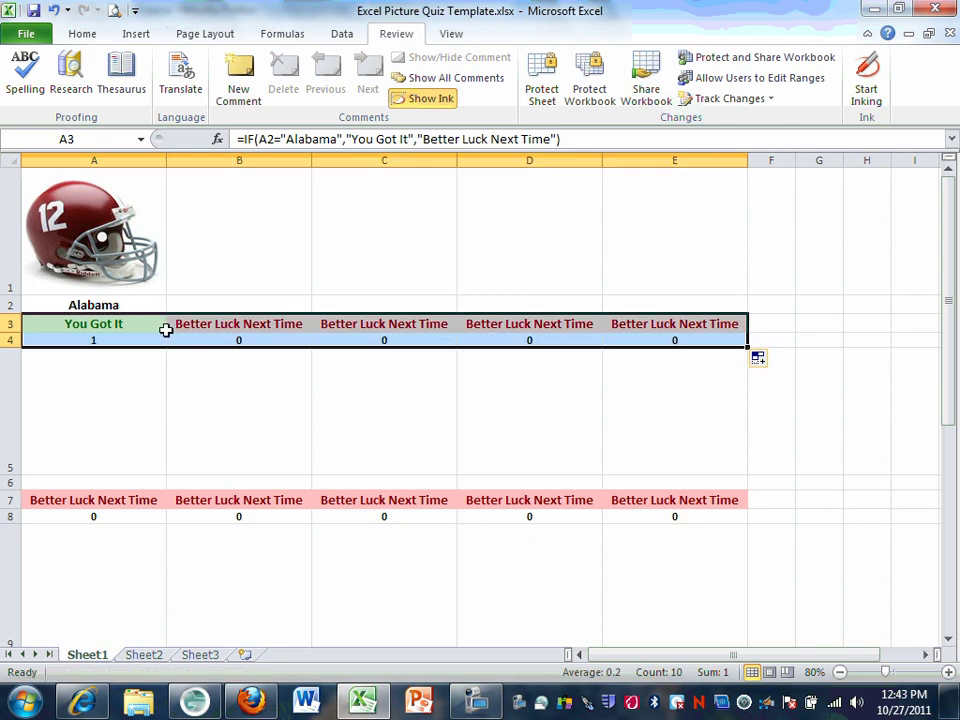
# Step: Paste the refreshed feedback and score rows at A7, A11 and A14
pyautogui.hotkey('ctrl', 'c')
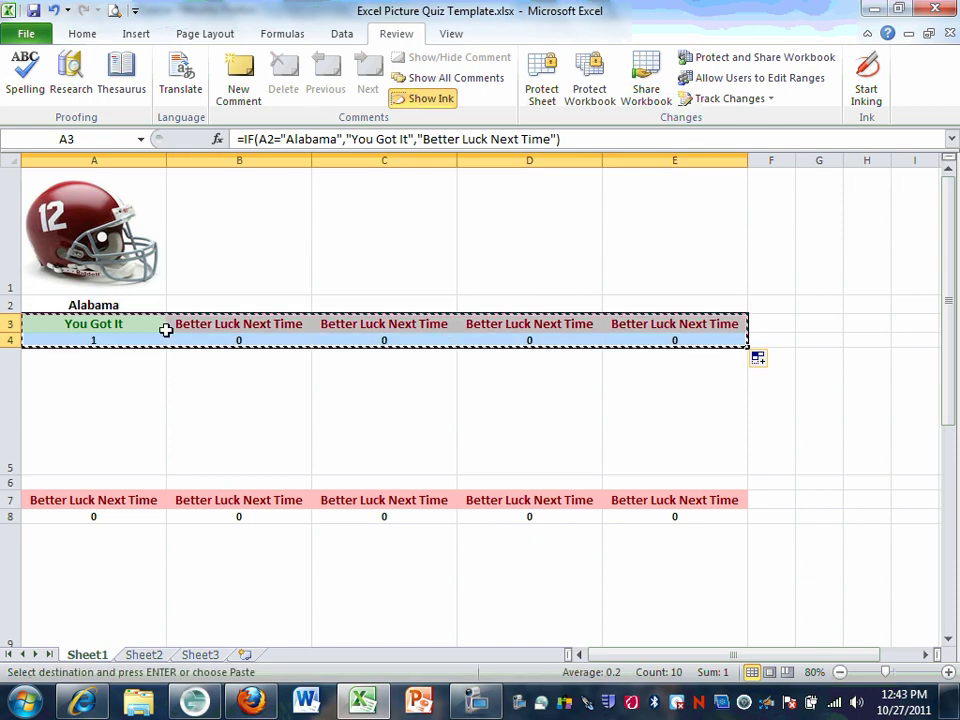
pyautogui.click(40, 499)
pyautogui.hotkey('ctrl', 'v')
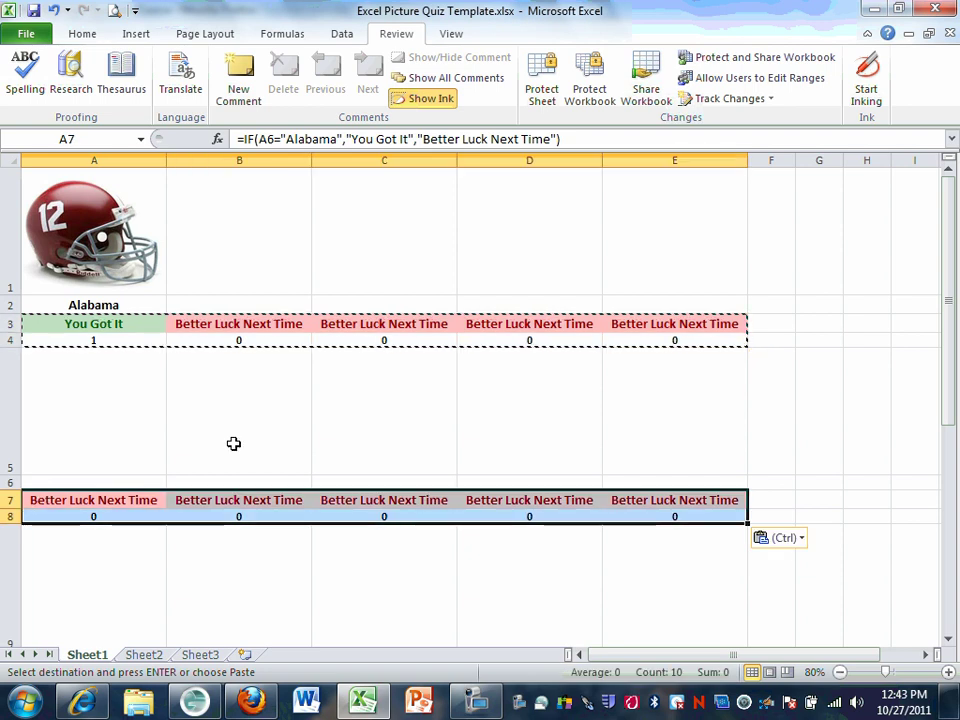
pyautogui.moveTo(946, 370); pyautogui.dragTo(952, 432)
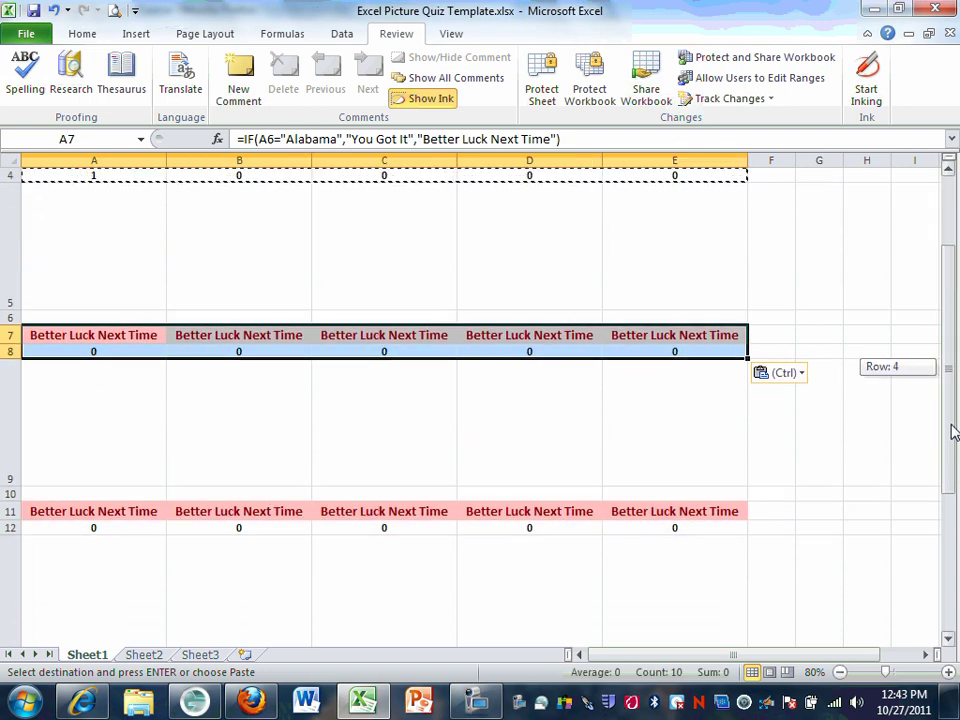
pyautogui.click(47, 510)
pyautogui.hotkey('ctrl', 'v')
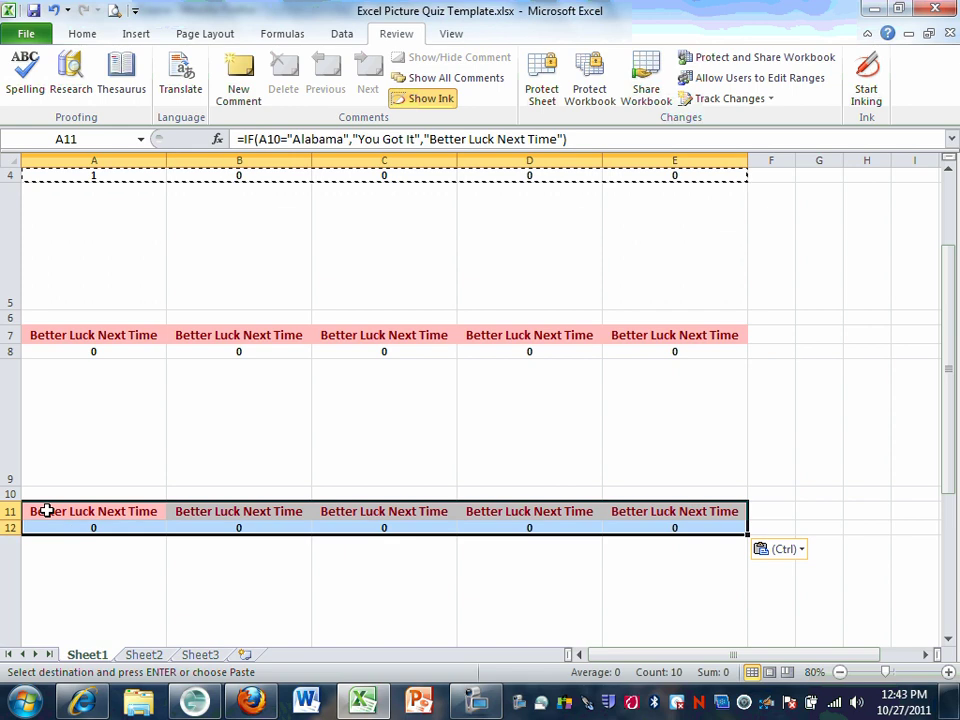
pyautogui.moveTo(949, 379); pyautogui.dragTo(949, 484)
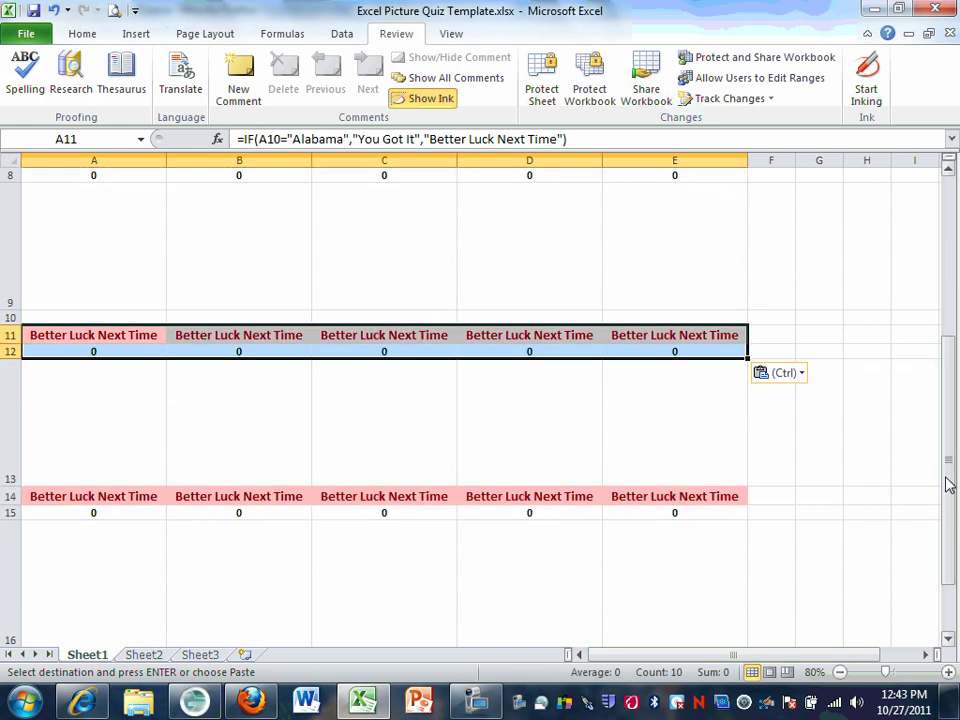
pyautogui.click(75, 497)
pyautogui.hotkey('ctrl', 'v')
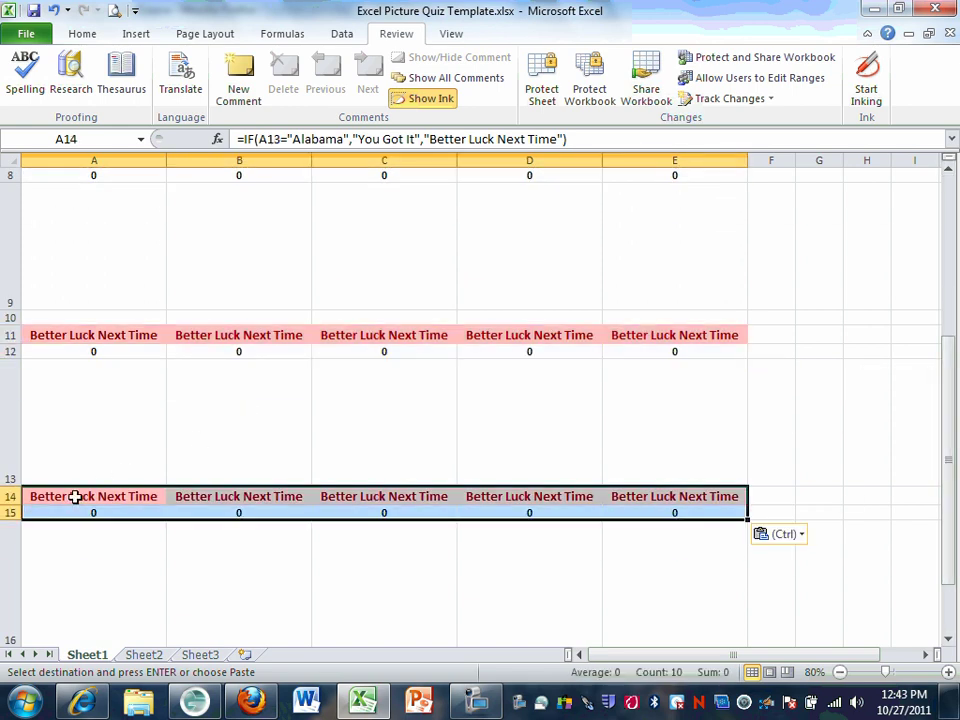
pyautogui.moveTo(951, 401); pyautogui.dragTo(949, 182)
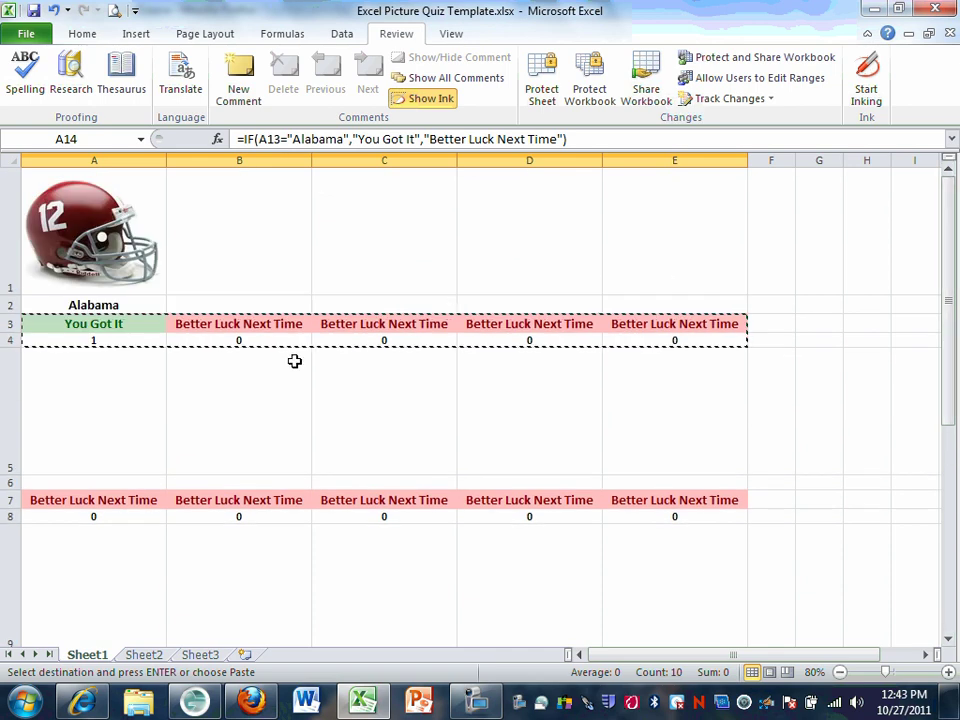
pyautogui.press('Return')
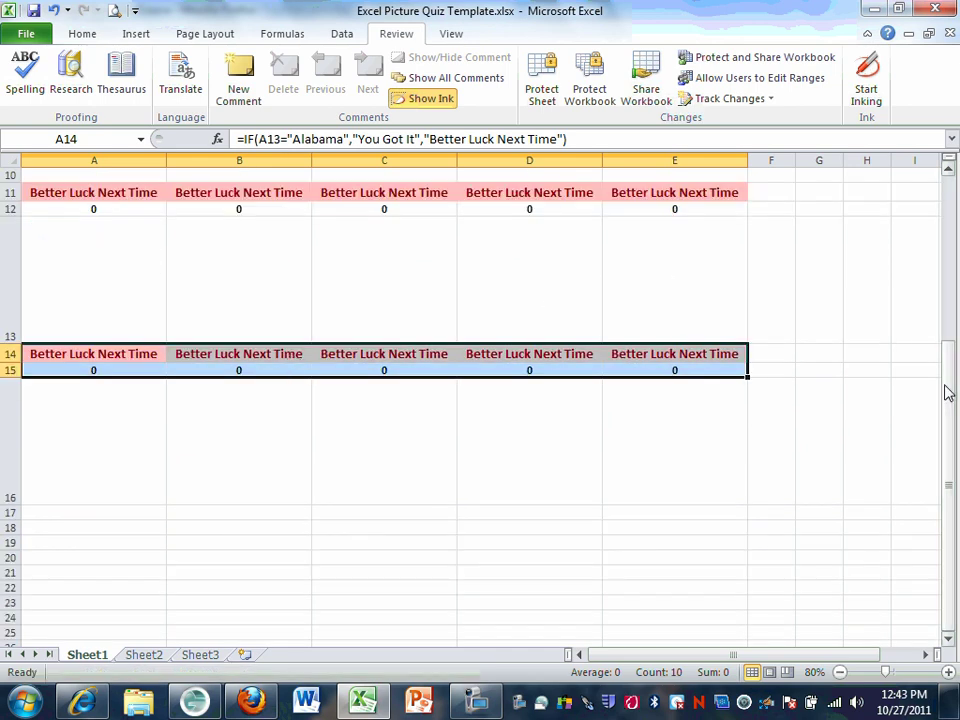
pyautogui.moveTo(949, 393); pyautogui.dragTo(939, 178)
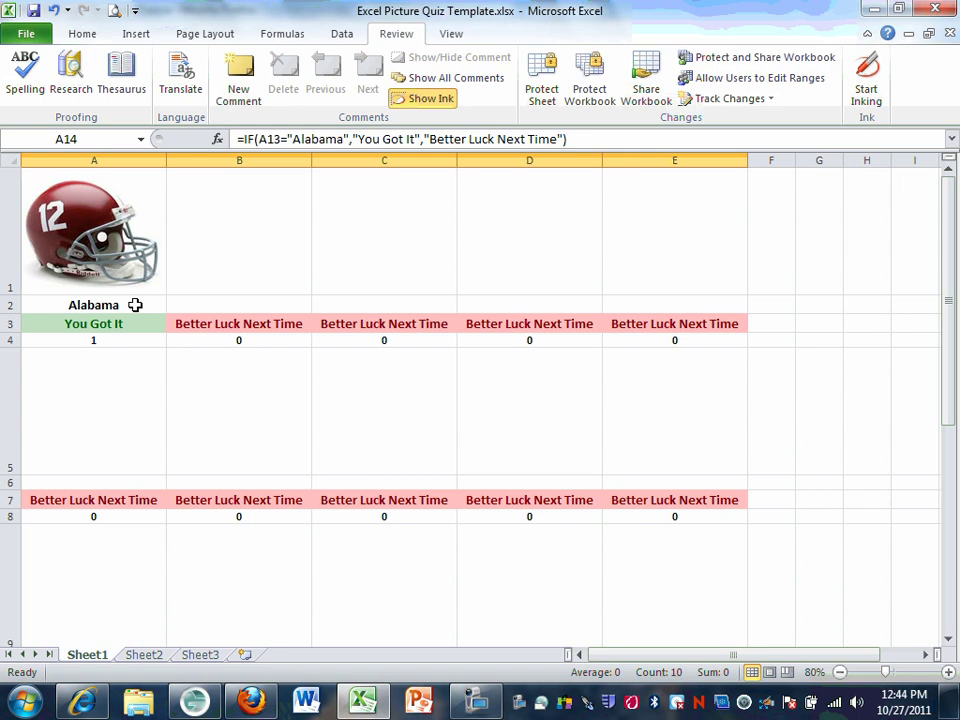
# Step: Fill Alabama, You Got It and 1 from A2:A4 across to column E, then reselect A2:E4
pyautogui.moveTo(135, 305); pyautogui.dragTo(691, 343)
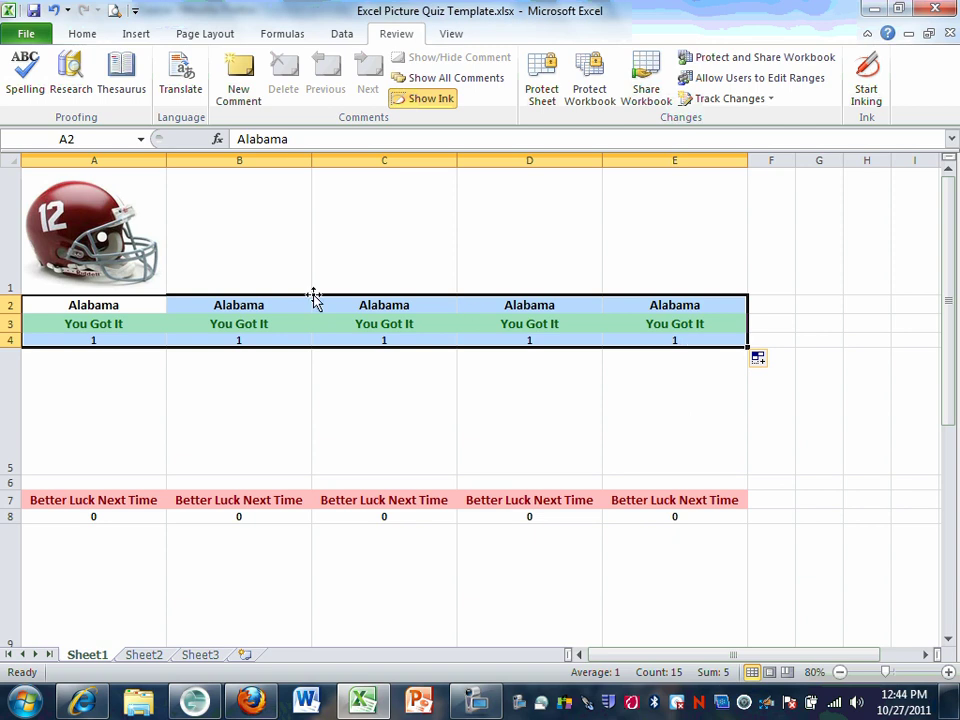
pyautogui.click(131, 312)
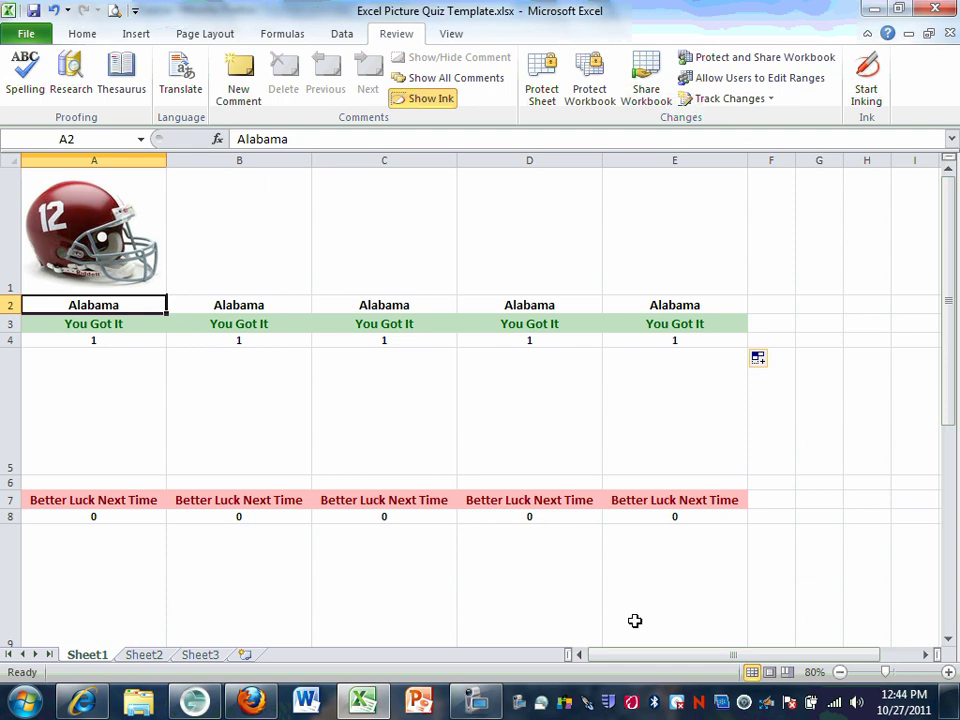
pyautogui.click(483, 699)
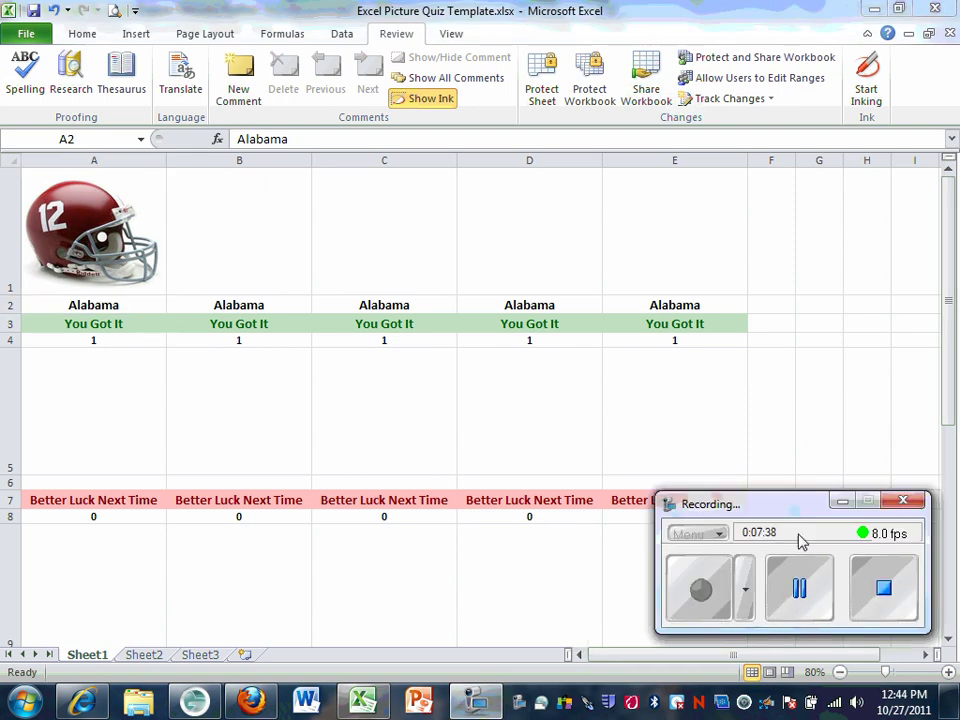
pyautogui.click(841, 501)
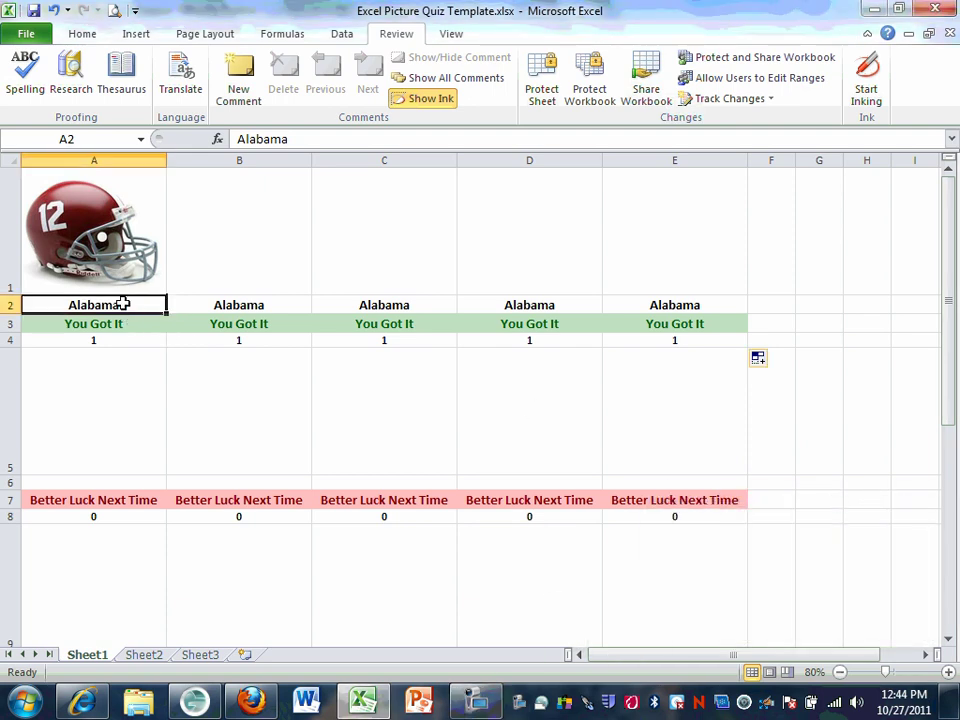
pyautogui.moveTo(124, 302); pyautogui.dragTo(688, 352)
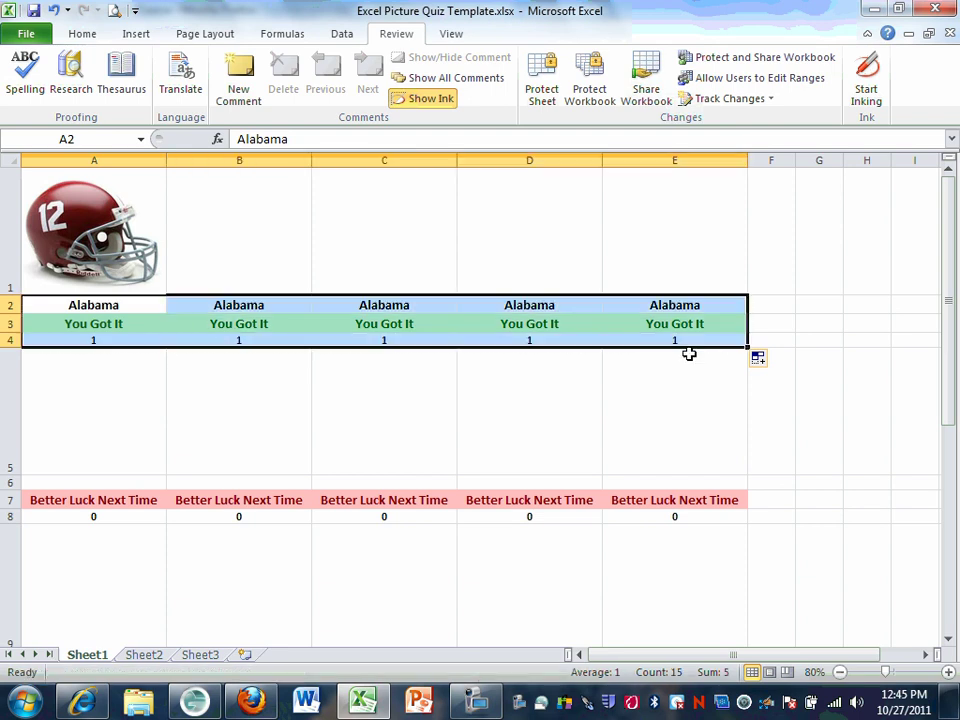
# Step: Copy the A2:E4 question block and paste it at A6, A10 and A14
pyautogui.rightClick(130, 311)
pyautogui.click(150, 339)
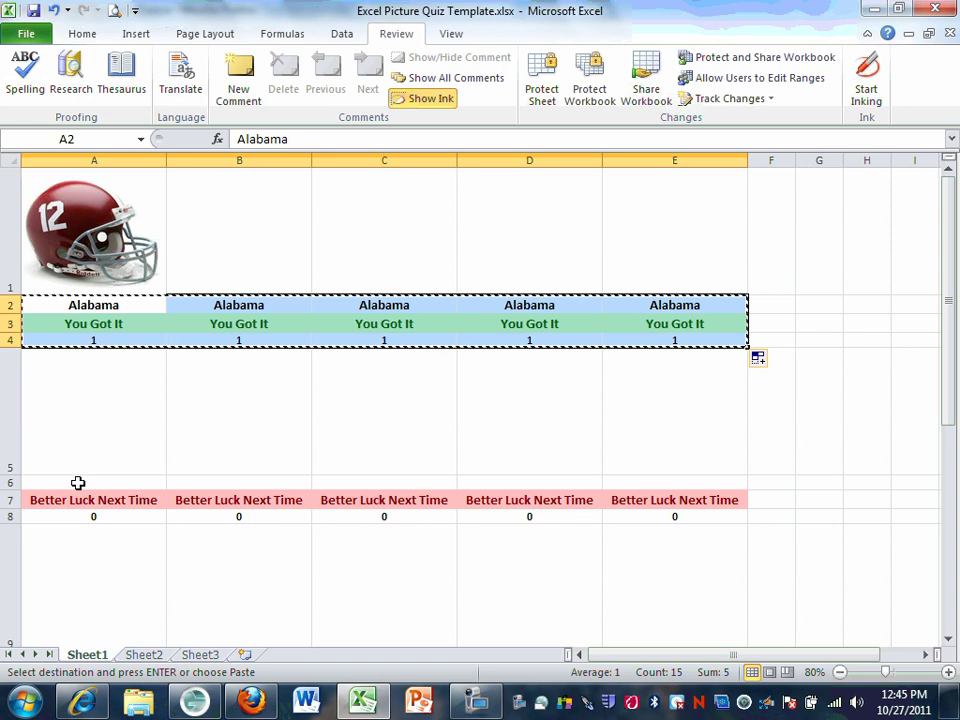
pyautogui.click(77, 483)
pyautogui.hotkey('ctrl', 'v')
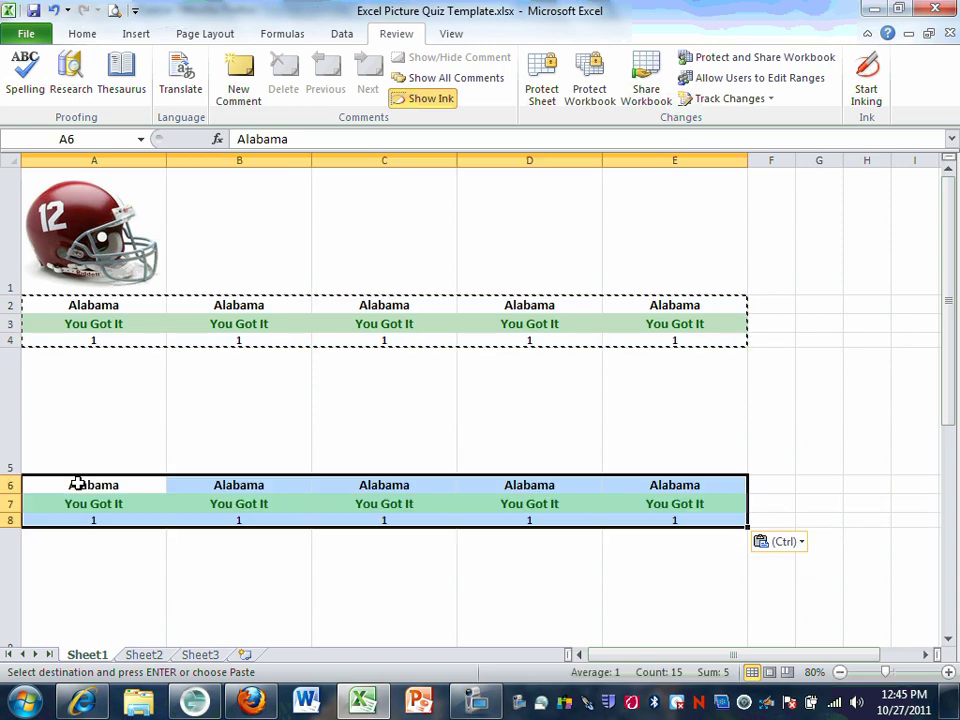
pyautogui.moveTo(949, 317); pyautogui.dragTo(950, 405)
pyautogui.click(110, 353)
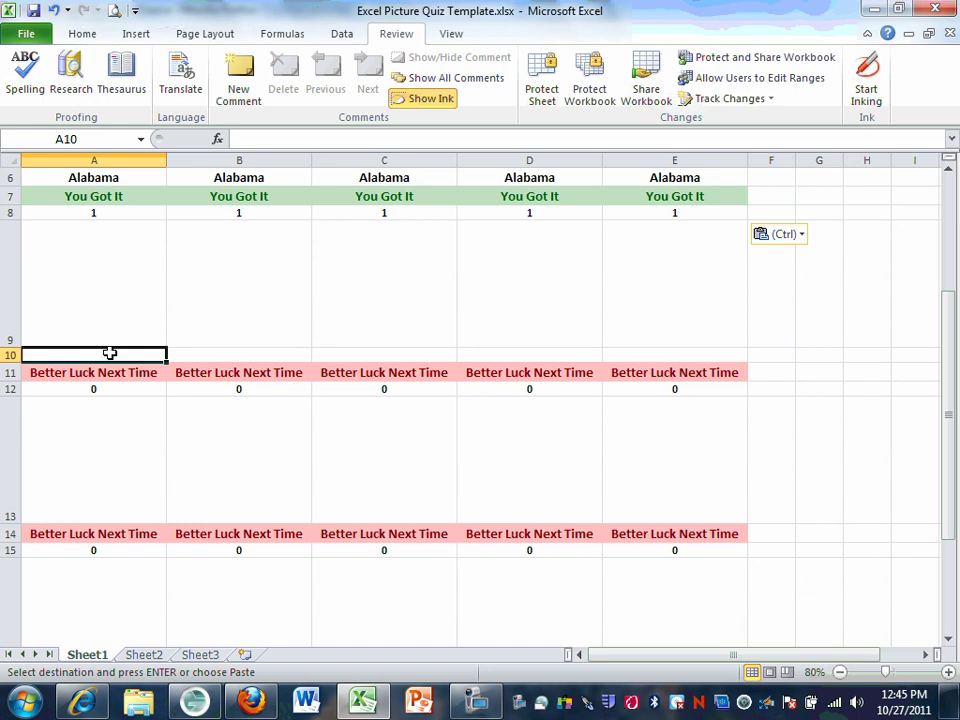
pyautogui.hotkey('ctrl', 'v')
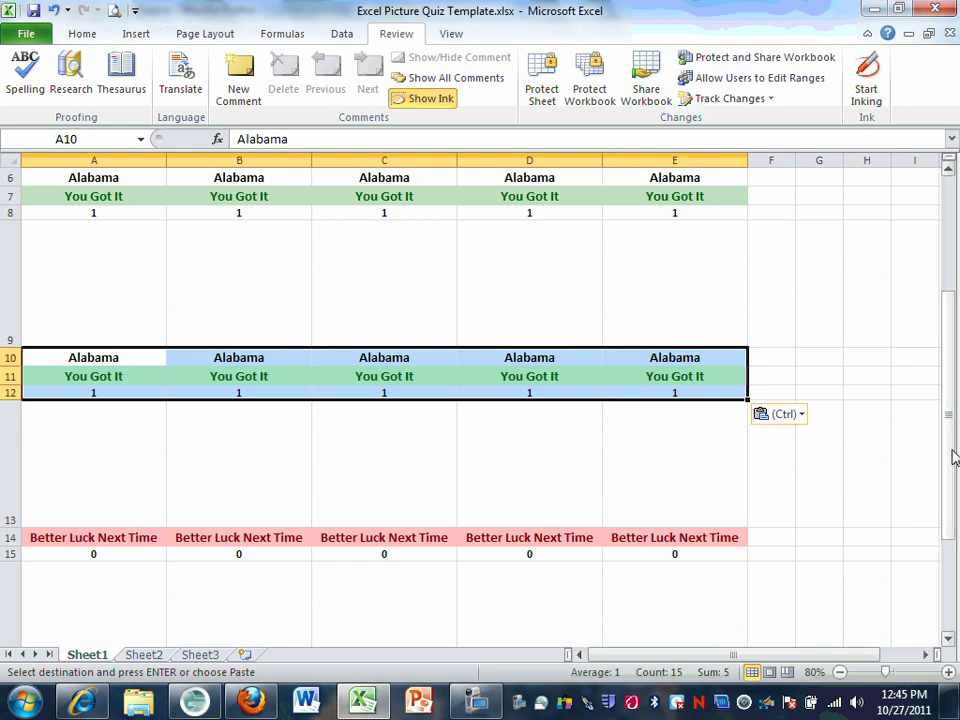
pyautogui.moveTo(953, 457); pyautogui.dragTo(61, 487)
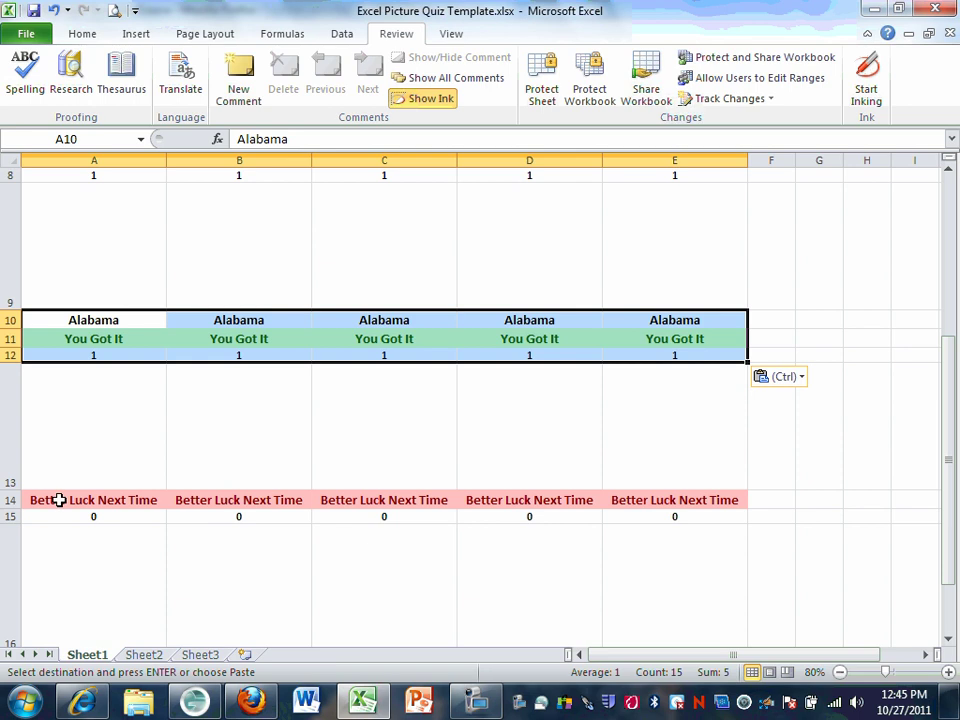
pyautogui.click(59, 500)
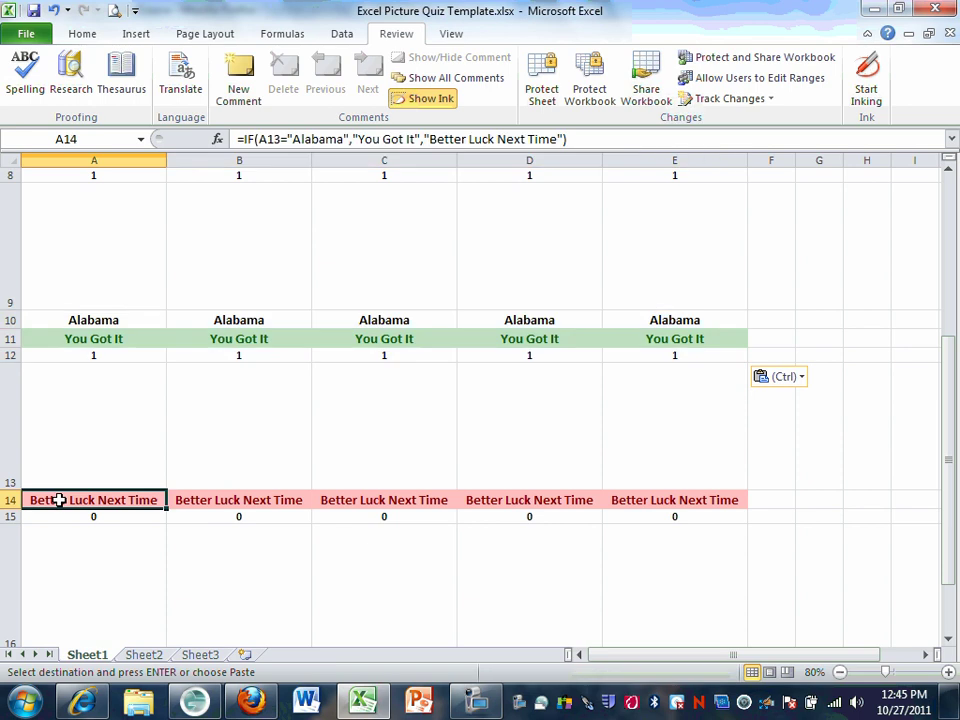
pyautogui.hotkey('ctrl', 'v')
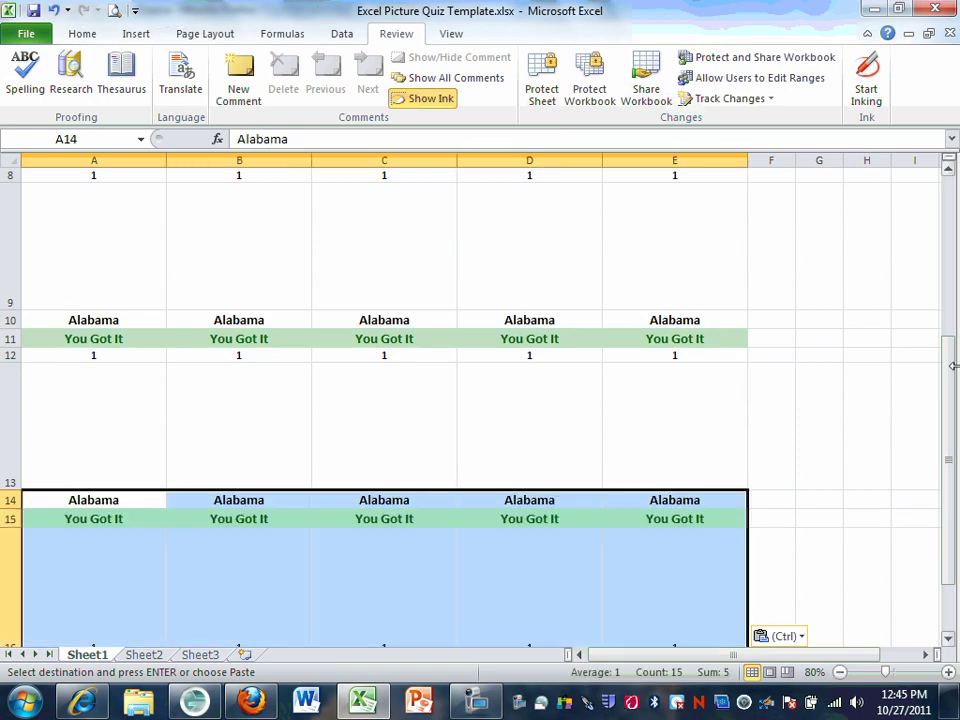
pyautogui.moveTo(955, 393); pyautogui.dragTo(950, 468)
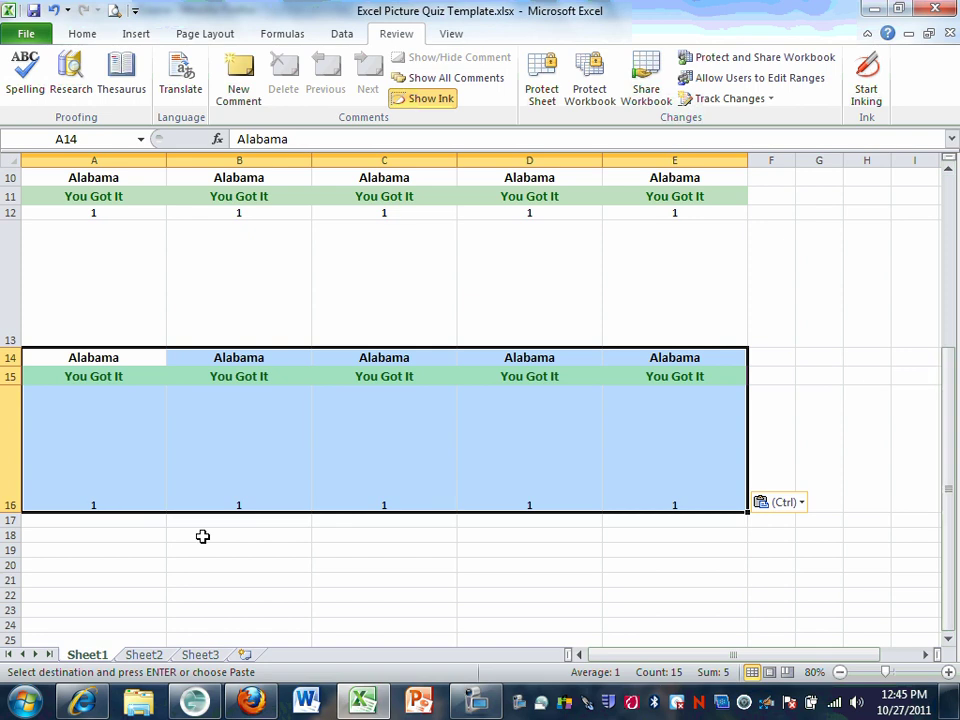
# Step: Autofit row 16 back to normal height and cancel the pending copy
pyautogui.doubleClick(16, 510)
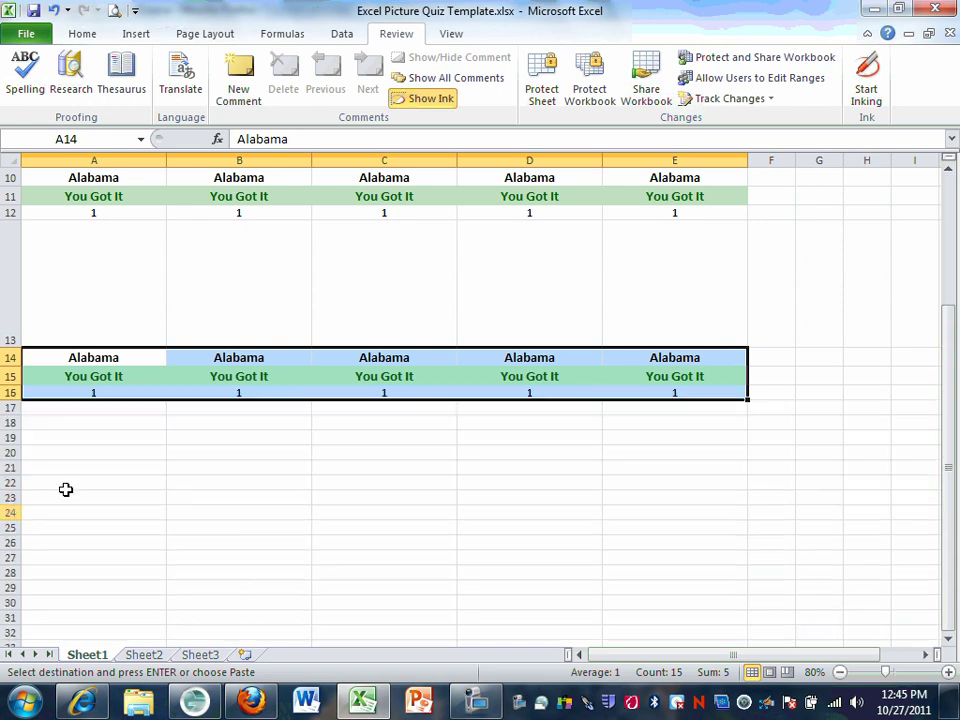
pyautogui.click(212, 495)
pyautogui.moveTo(949, 418); pyautogui.dragTo(953, 261)
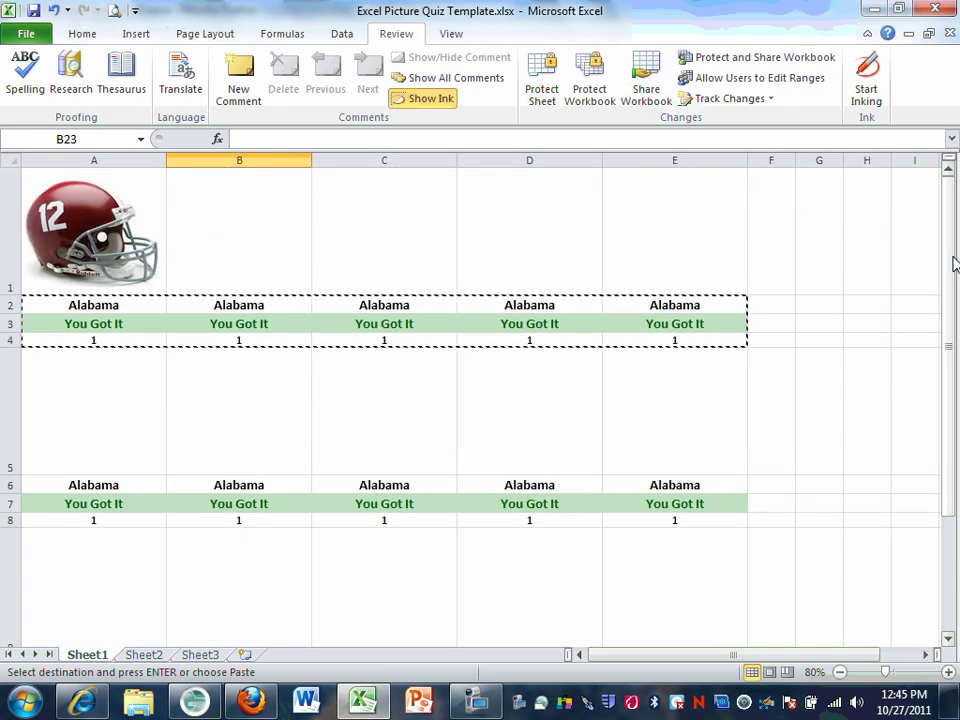
pyautogui.press('Escape')
pyautogui.moveTo(951, 369); pyautogui.dragTo(953, 213)
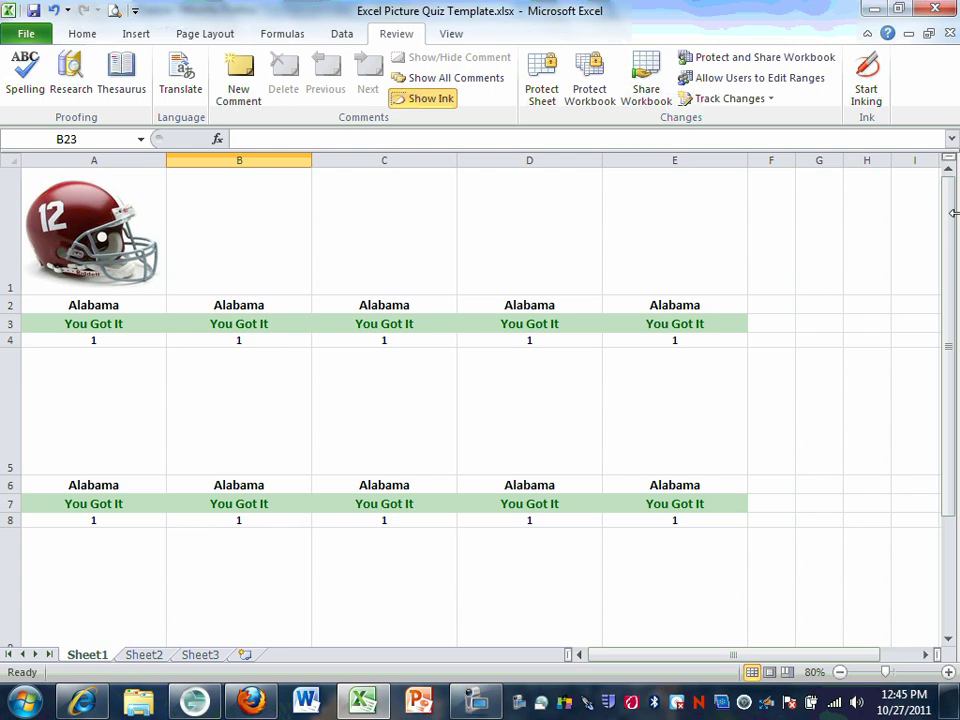
# Step: Select answer cells B2:E2 and check their protection settings without changing them
pyautogui.click(476, 701)
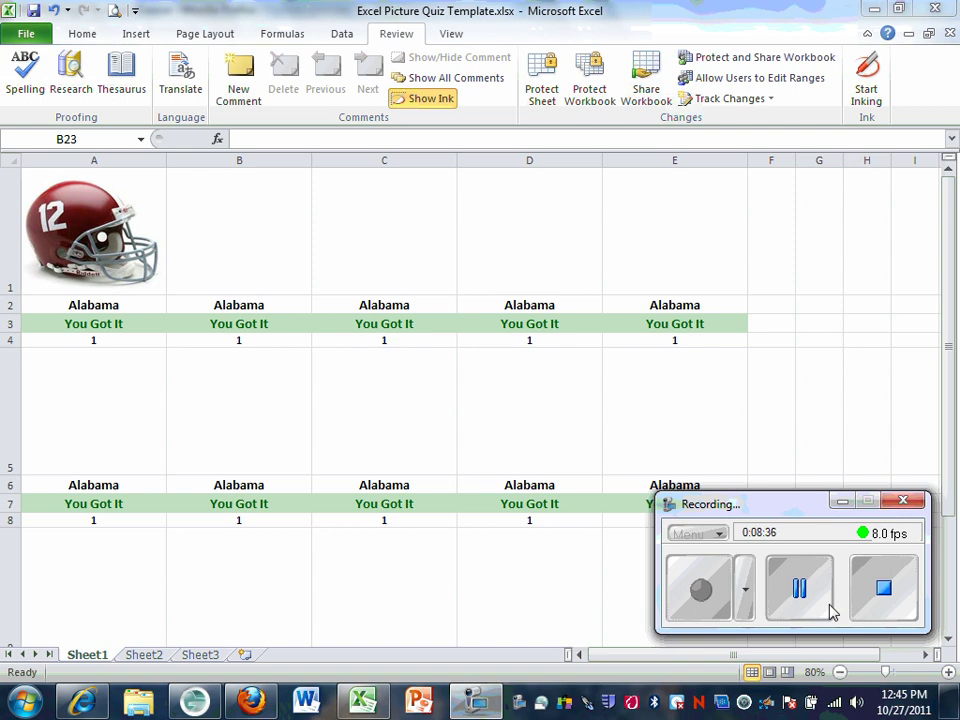
pyautogui.click(842, 501)
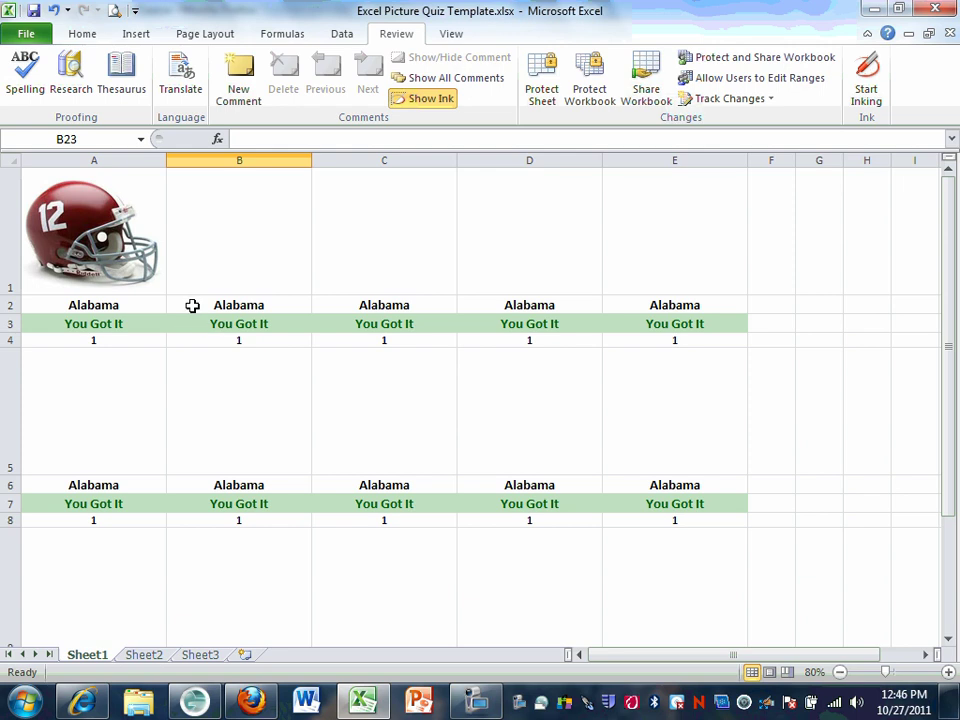
pyautogui.moveTo(192, 305); pyautogui.dragTo(680, 311)
pyautogui.rightClick(266, 303)
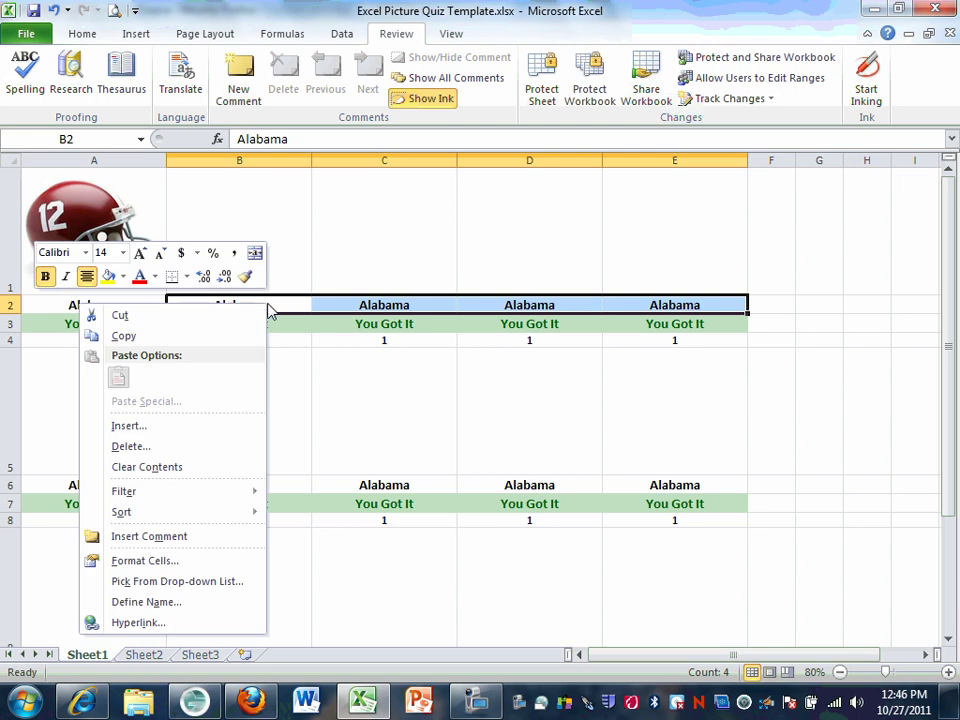
pyautogui.click(152, 563)
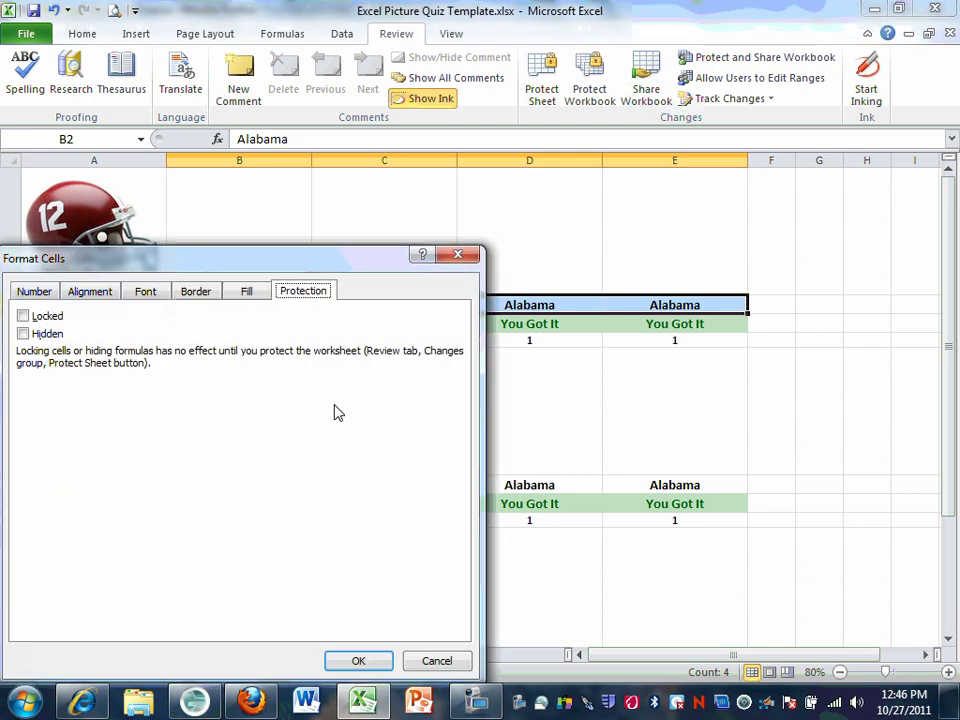
pyautogui.click(423, 660)
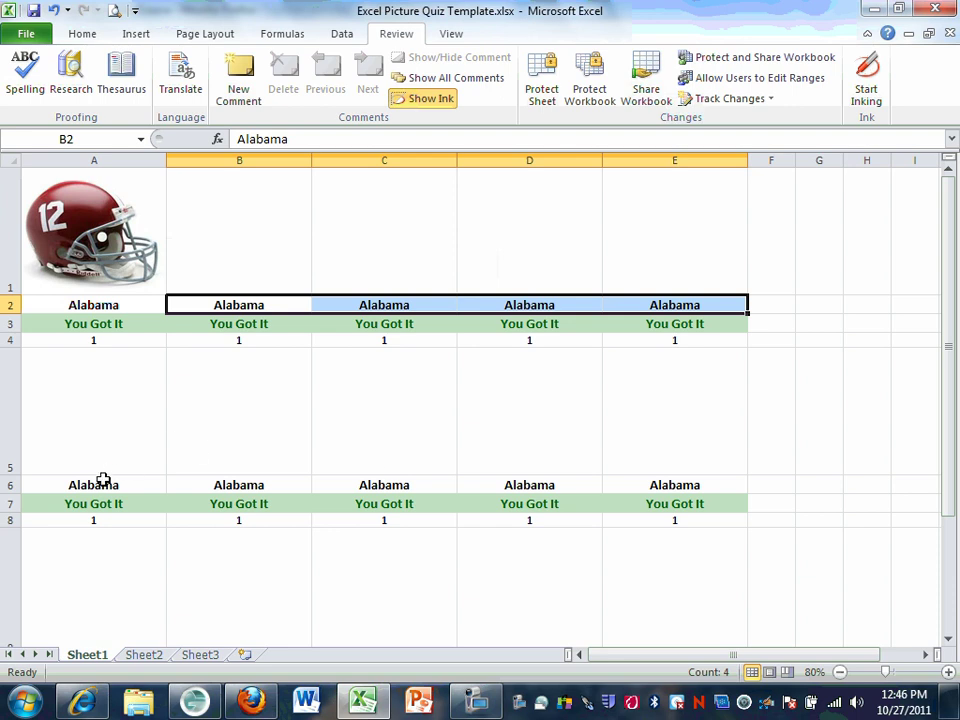
# Step: Add A6:E6 and A10:E10 to the selection and unlock all the answer cells
pyautogui.moveTo(103, 481); pyautogui.dragTo(645, 484)
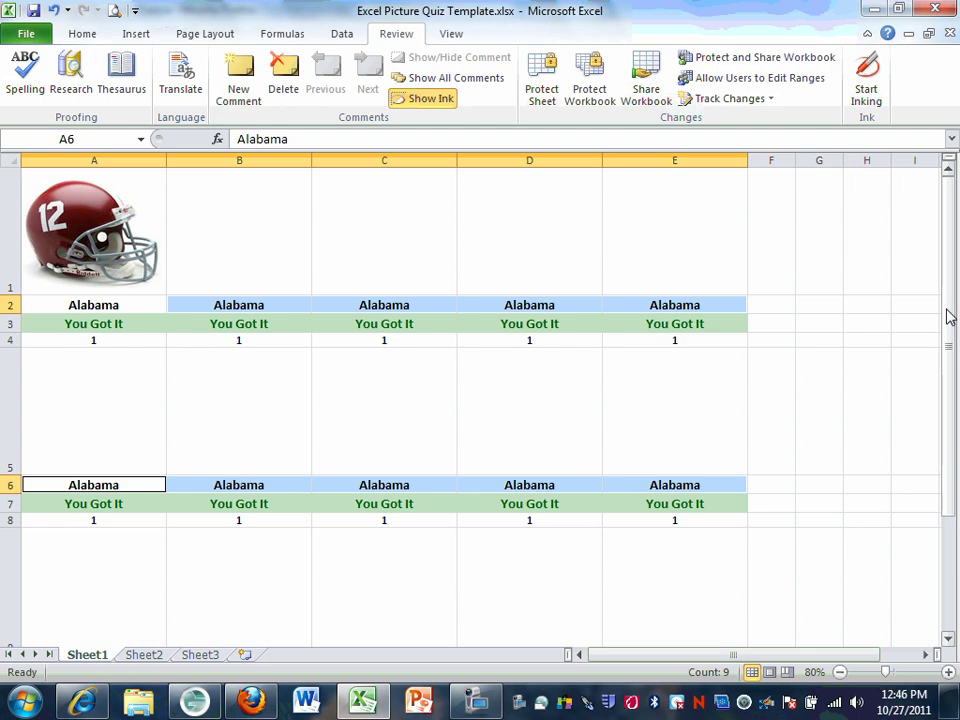
pyautogui.moveTo(950, 317); pyautogui.dragTo(954, 392)
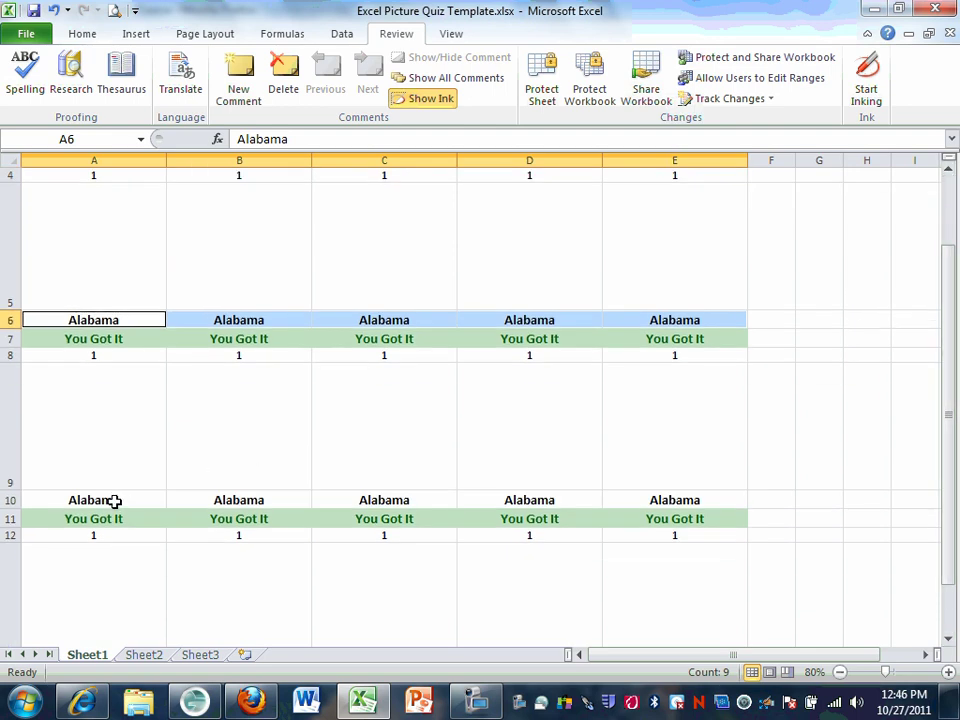
pyautogui.moveTo(115, 501); pyautogui.dragTo(625, 495)
pyautogui.rightClick(508, 499)
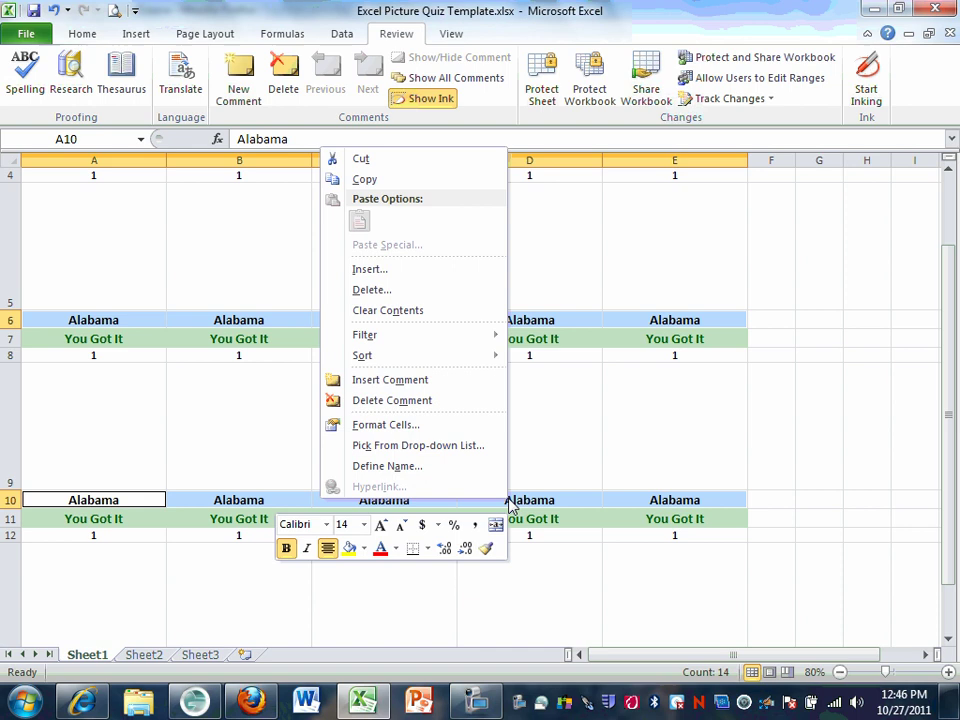
pyautogui.click(396, 425)
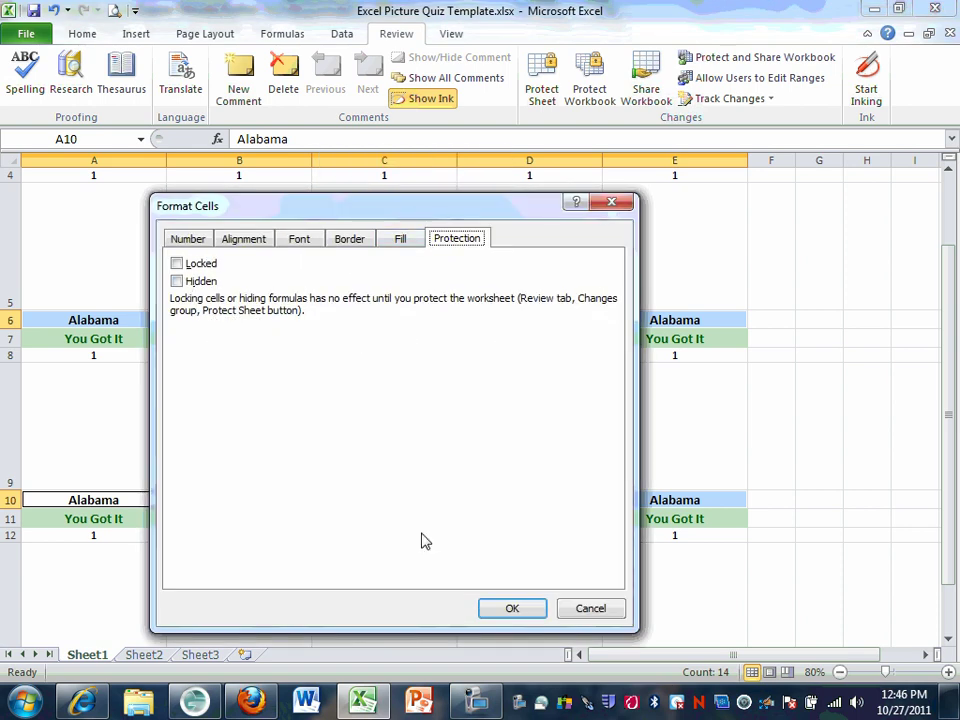
pyautogui.click(518, 607)
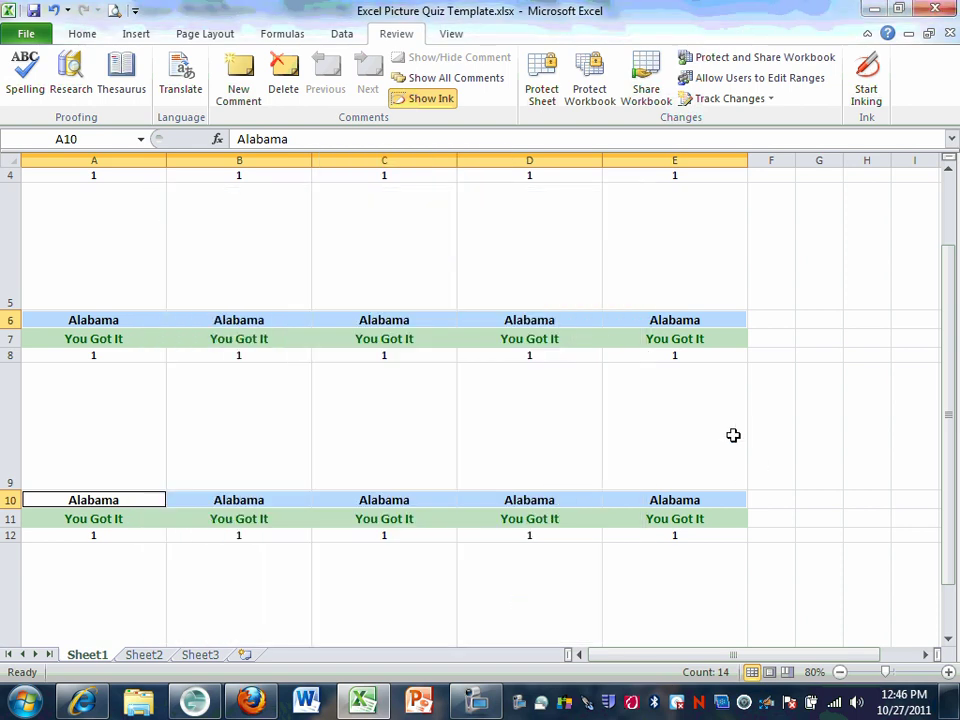
pyautogui.click(733, 428)
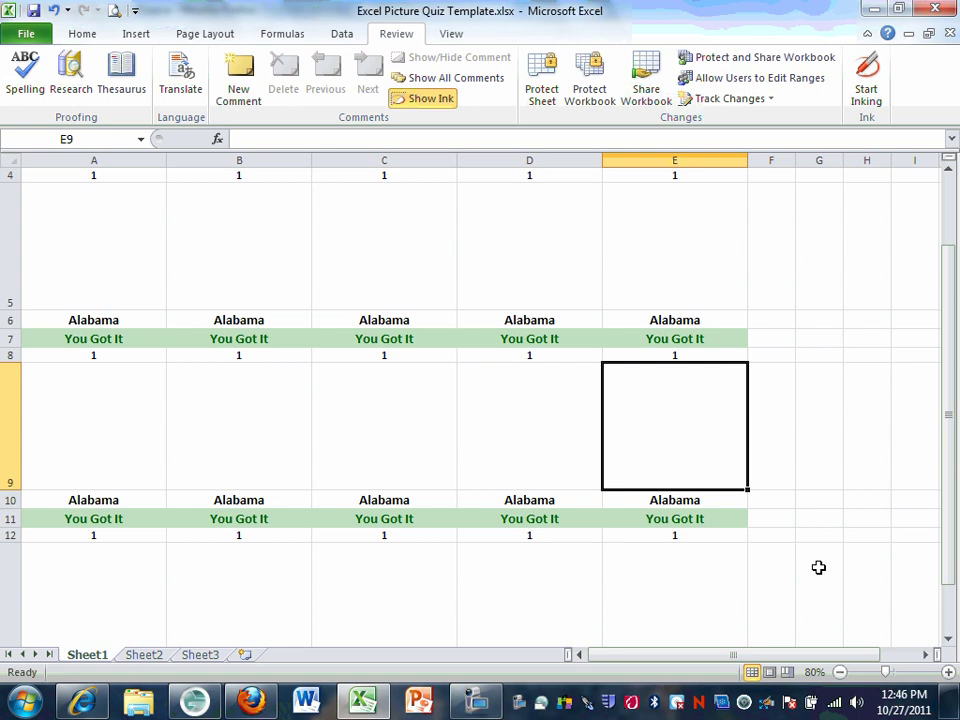
pyautogui.click(476, 701)
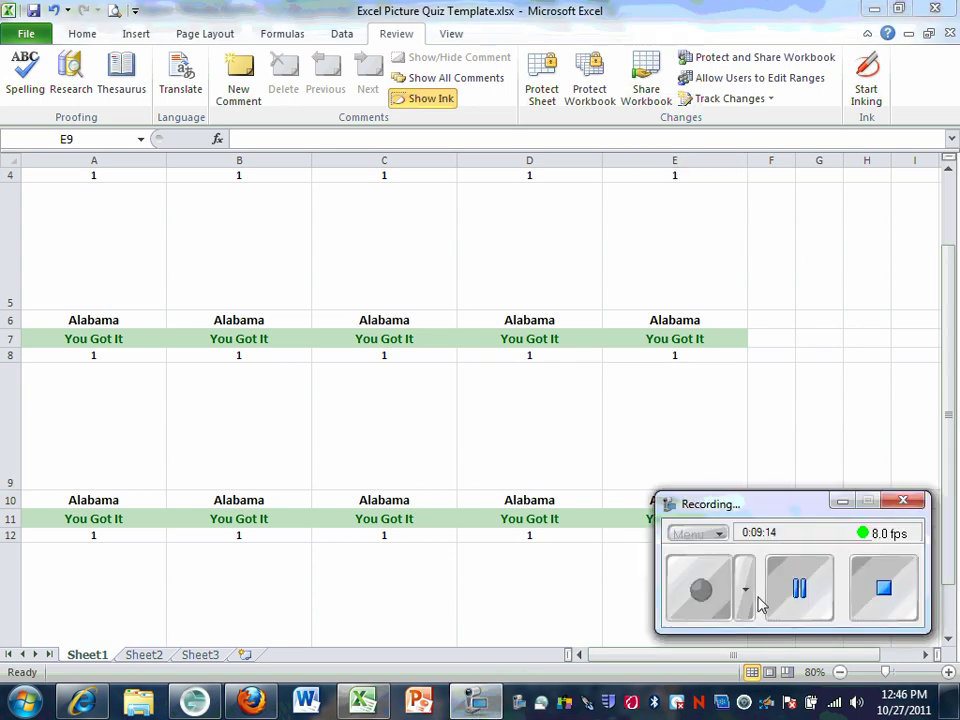
pyautogui.click(842, 500)
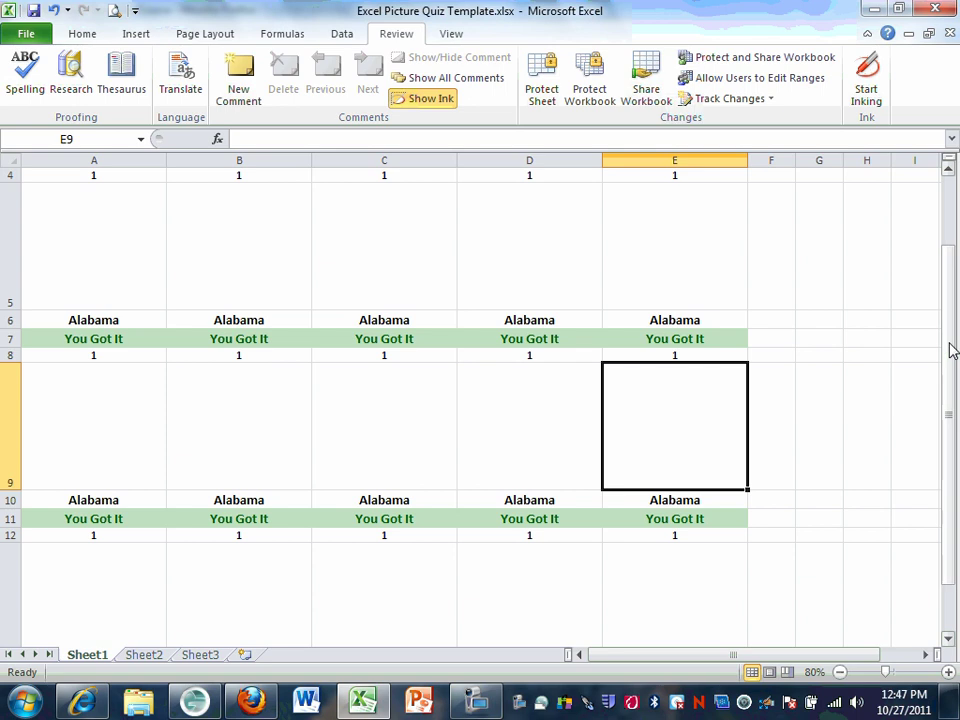
pyautogui.moveTo(948, 415); pyautogui.dragTo(947, 345)
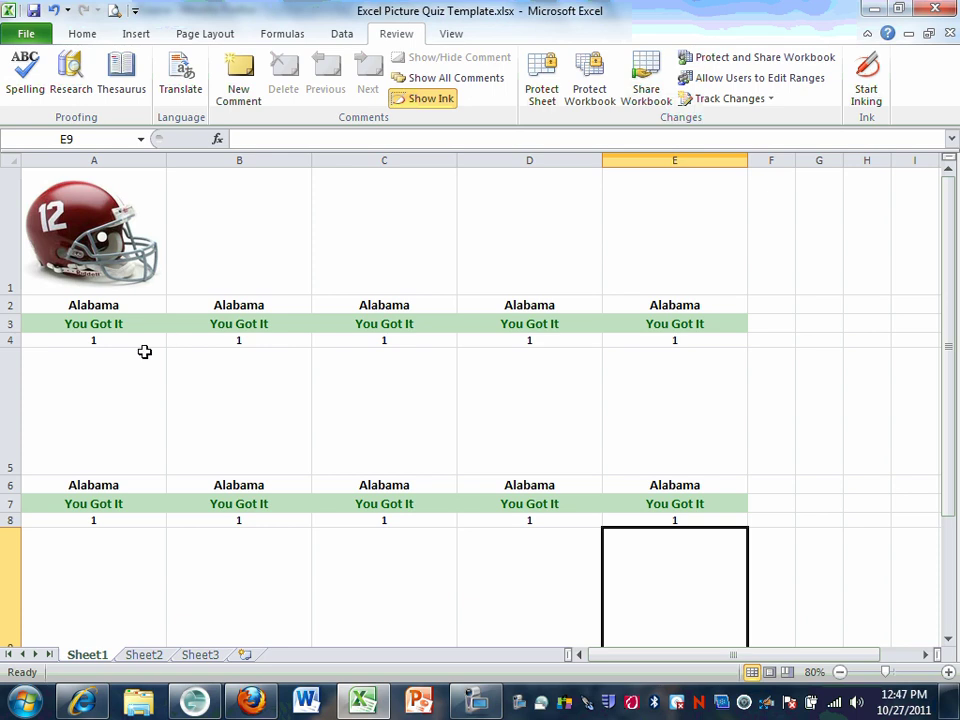
# Step: Toggle Show Formulas on and back off so cells display You Got It and 1 again
pyautogui.hotkey('ctrl', '`')
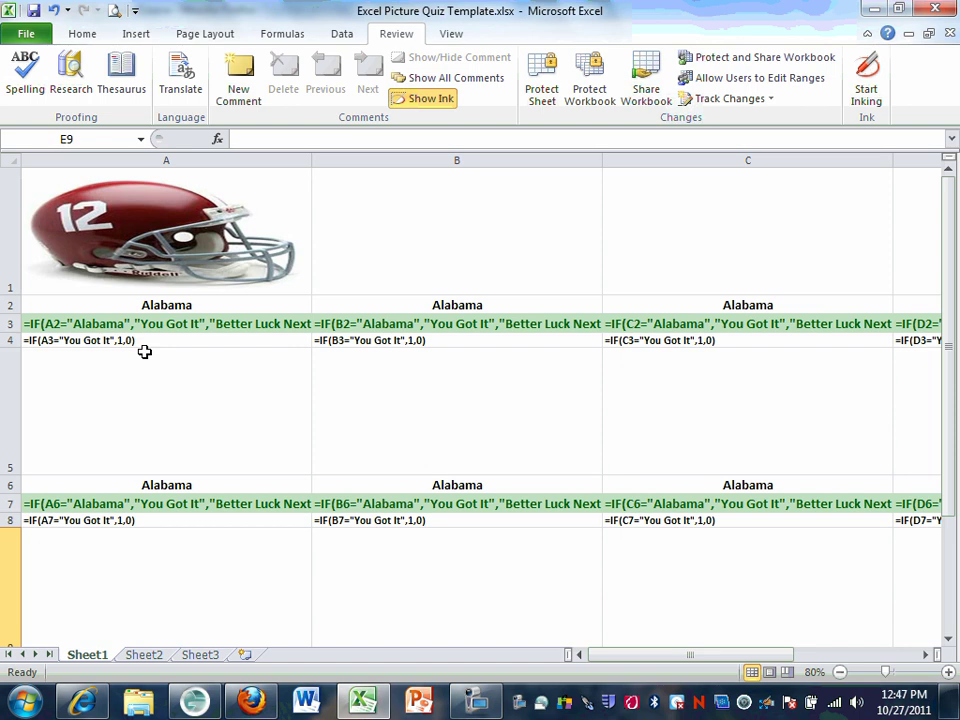
pyautogui.hotkey('ctrl', '`')
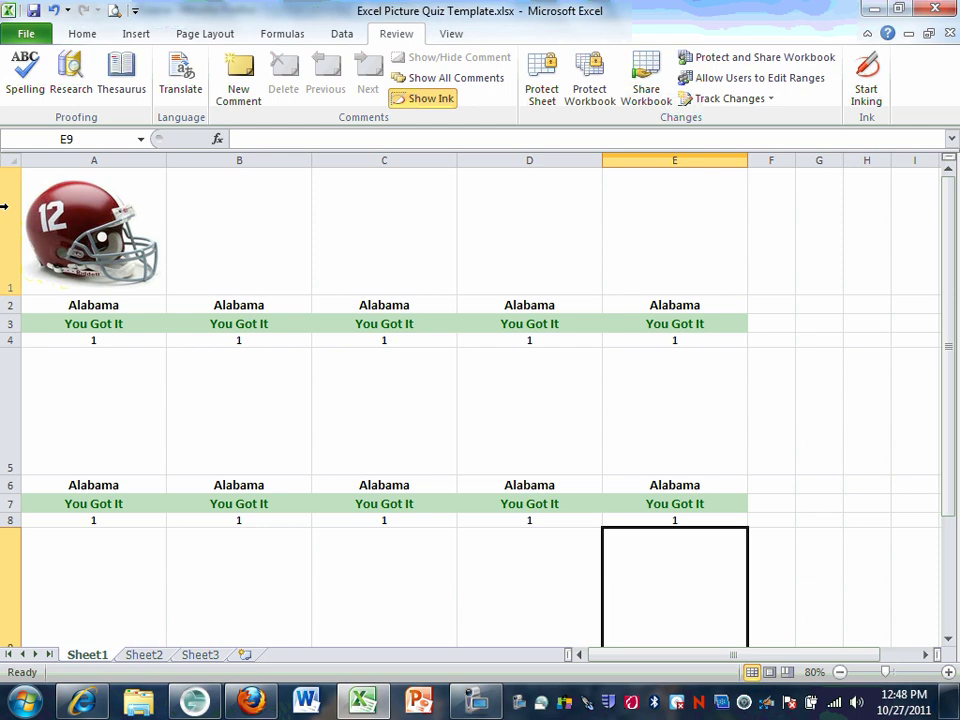
# Step: Insert a blank row 1 above the helmet picture and make it about 64.50 tall
pyautogui.rightClick(5, 205)
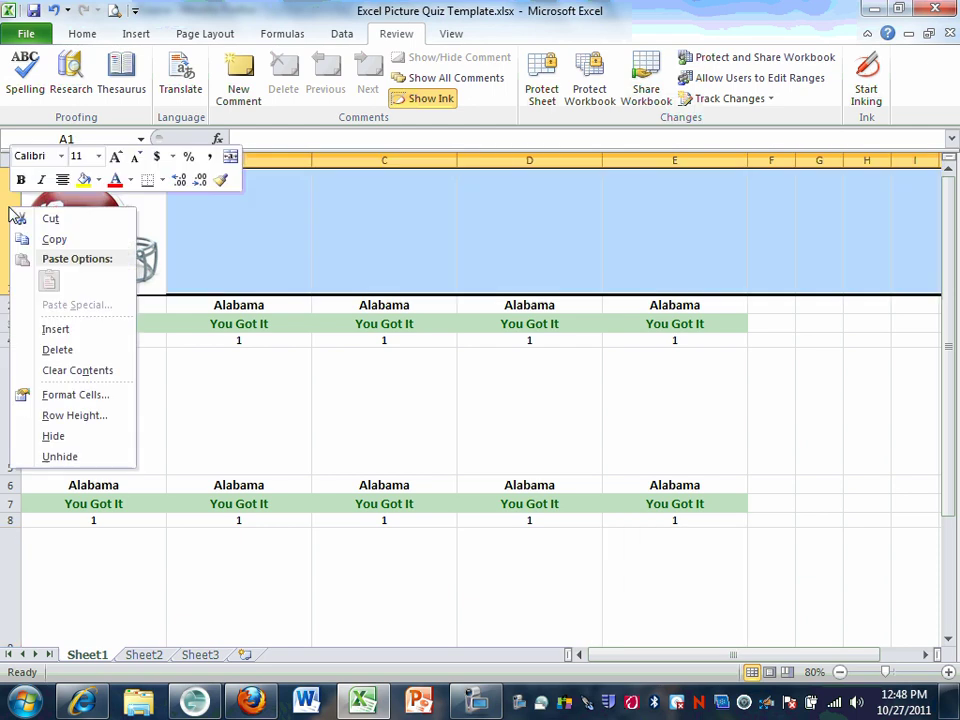
pyautogui.click(56, 329)
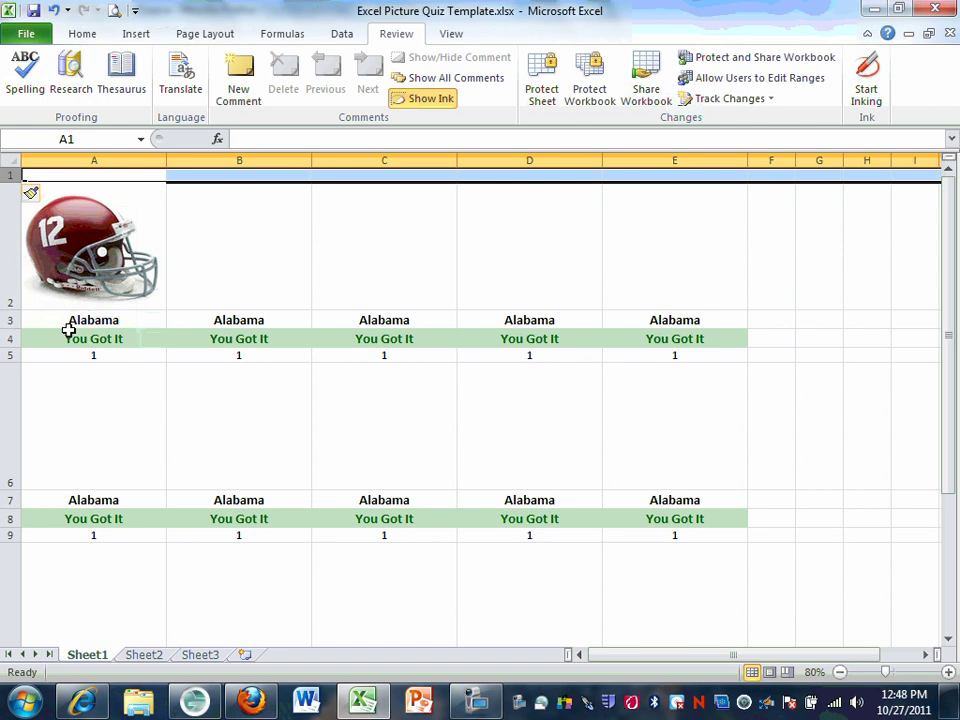
pyautogui.rightClick(8, 262)
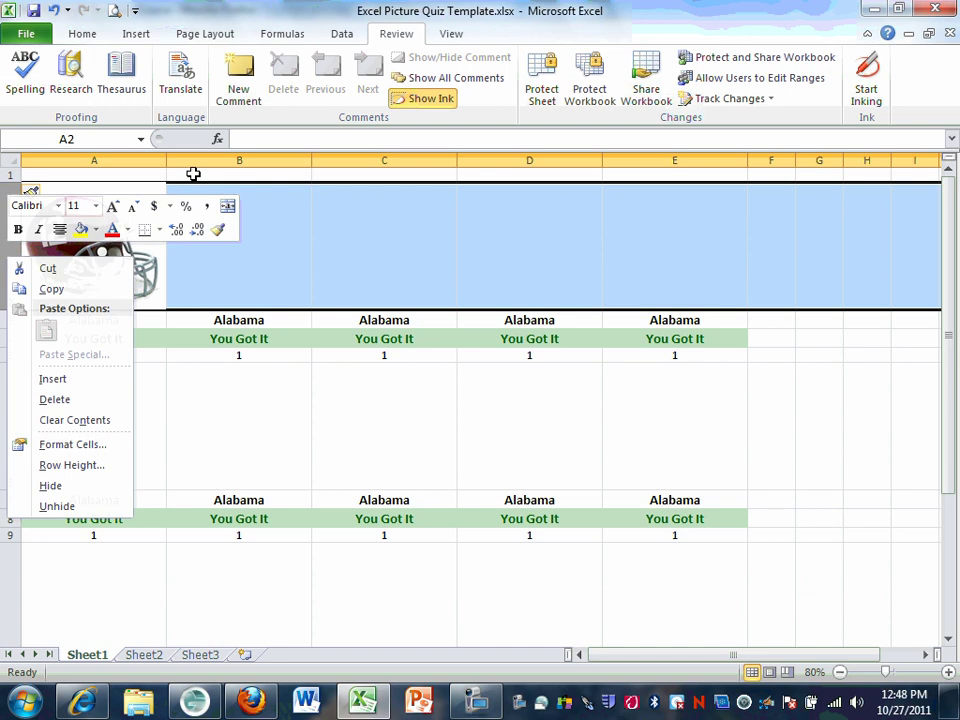
pyautogui.press('Escape')
pyautogui.moveTo(9, 180); pyautogui.dragTo(8, 218)
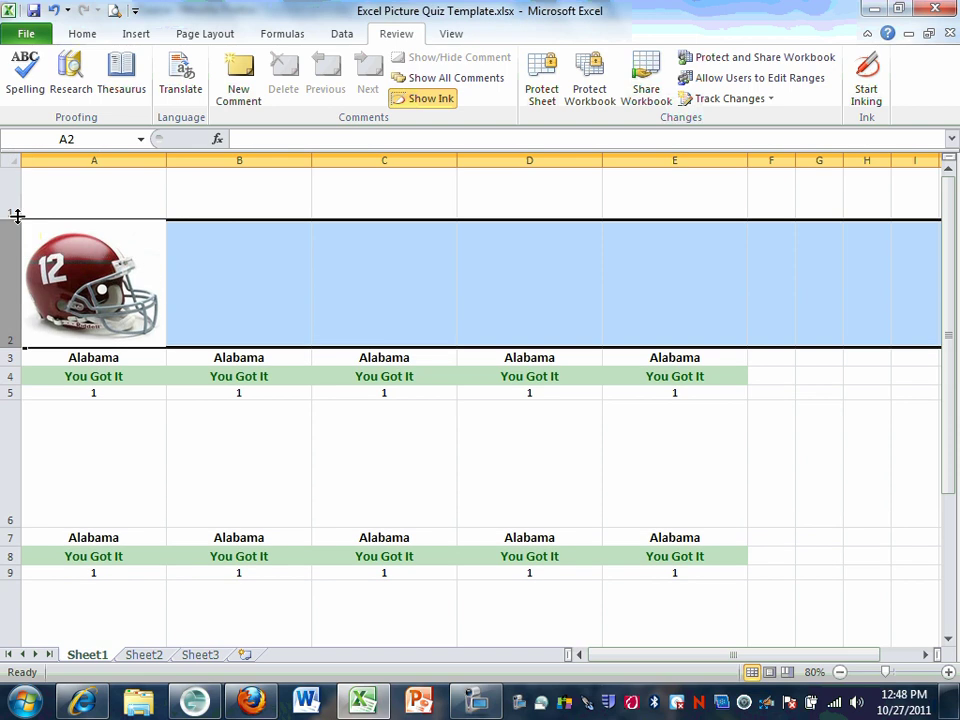
pyautogui.click(99, 206)
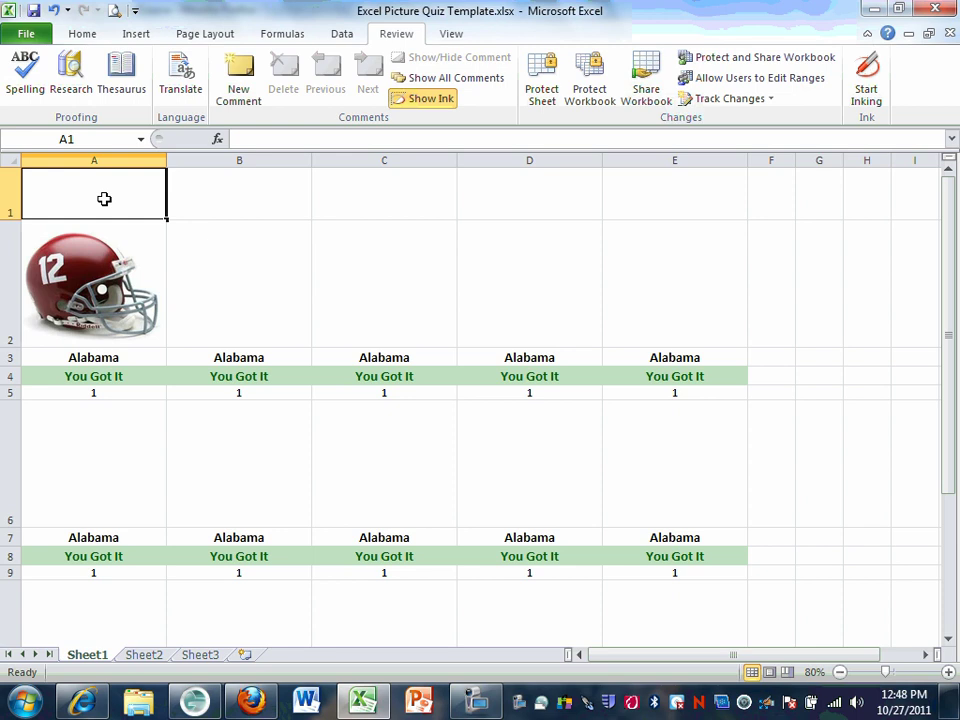
# Step: Enter the labels Total Correct and % Correct in the top row, then move to B1
pyautogui.write('Total')
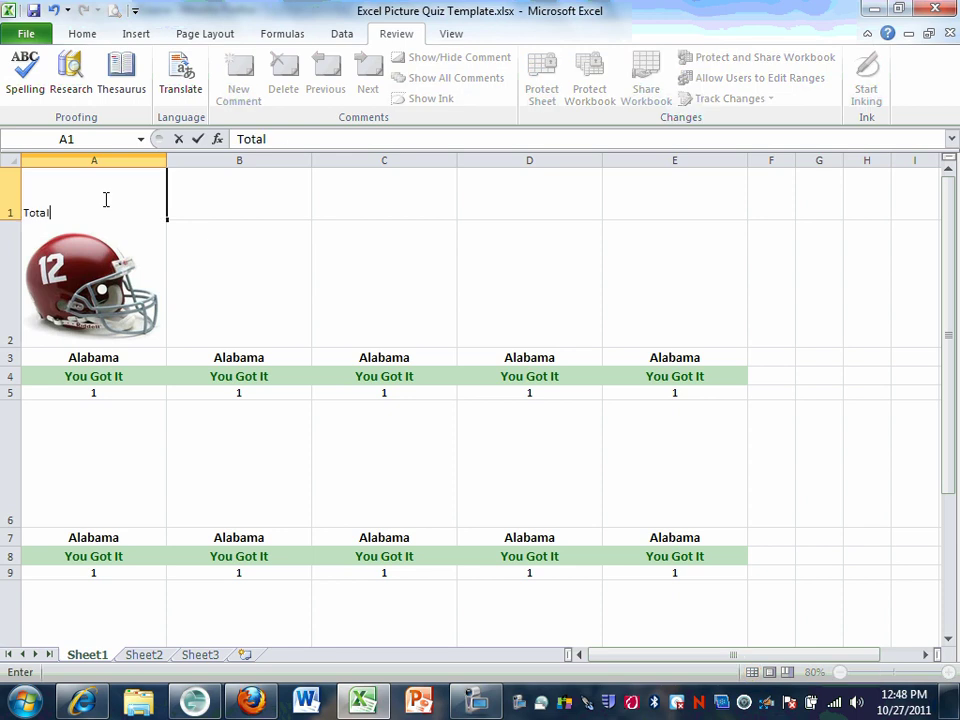
pyautogui.write(' Correct')
pyautogui.press('Tab')
pyautogui.press('Tab')
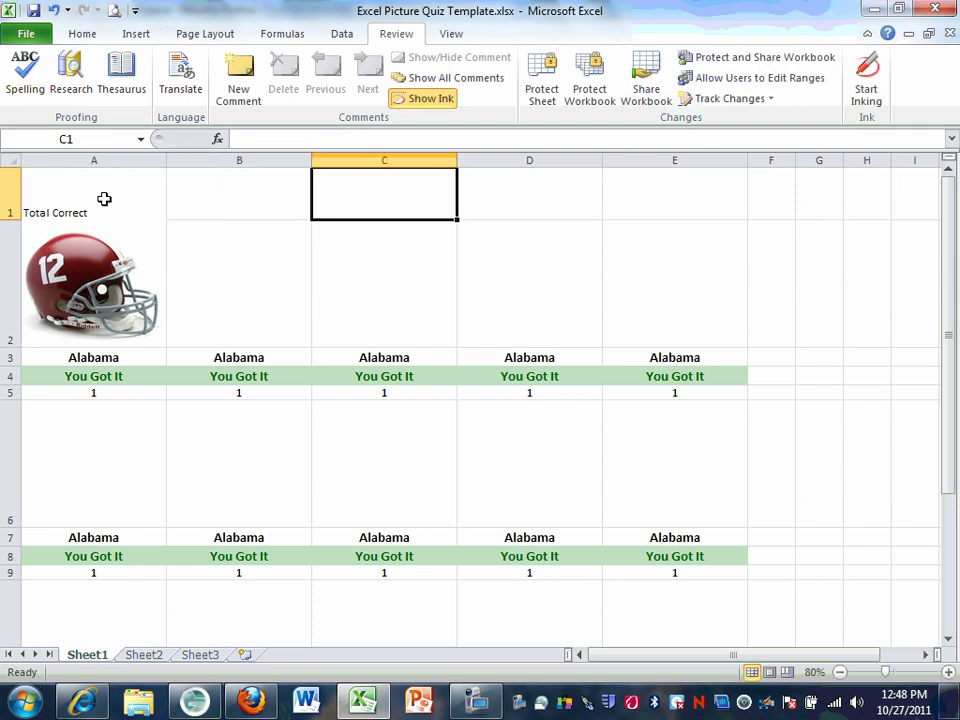
pyautogui.write('%')
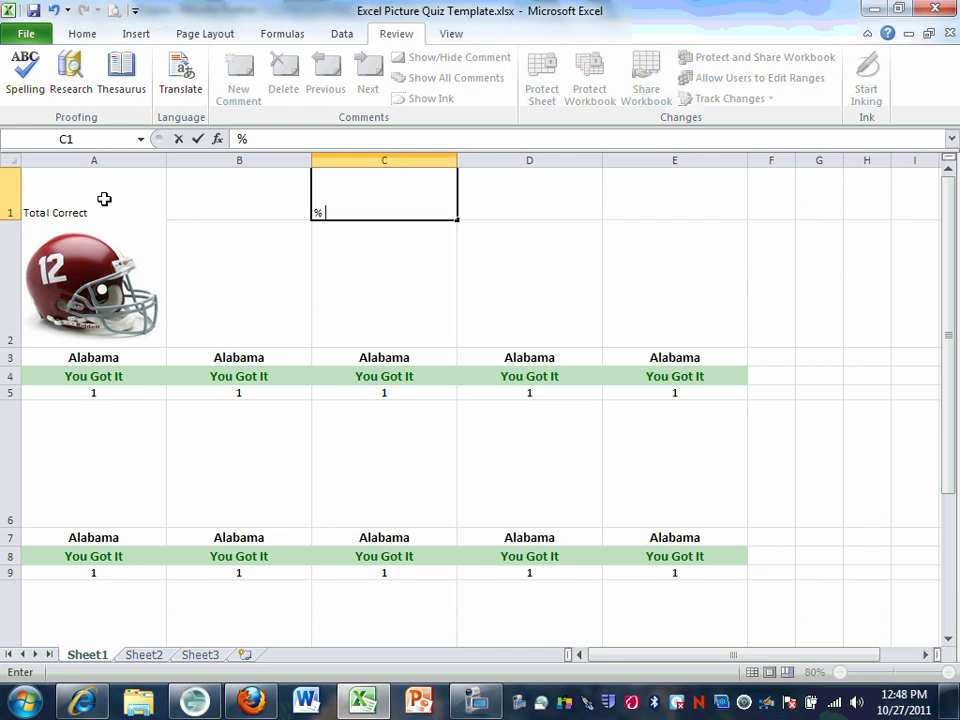
pyautogui.write(' Correct')
pyautogui.press('Return')
pyautogui.press('Up')
pyautogui.press('Right')
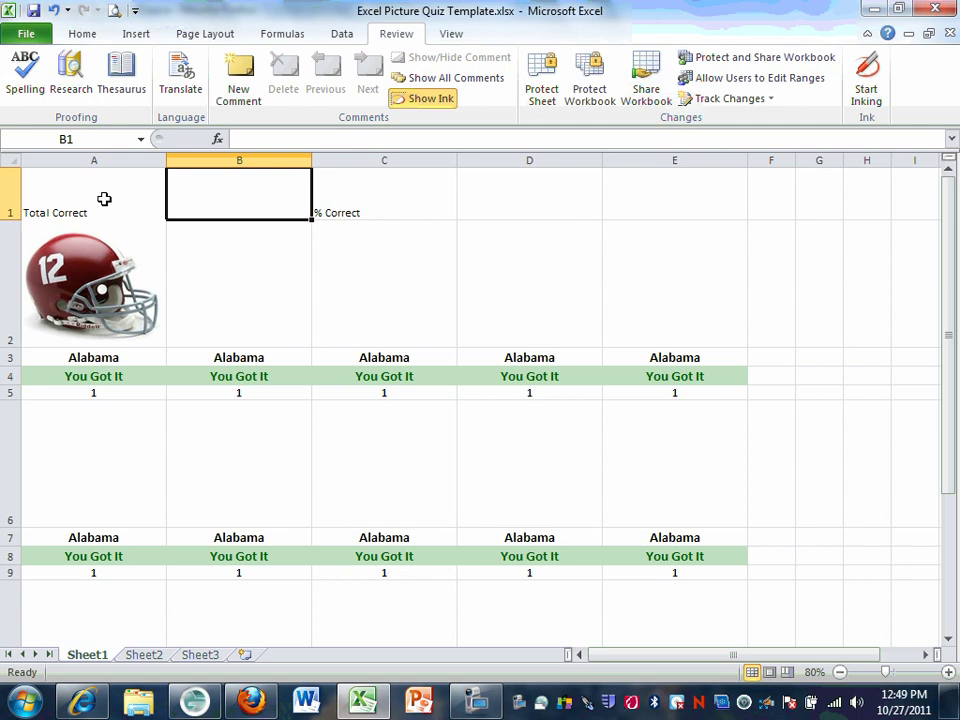
# Step: Start =countif( in B1 with the score ranges A5:E5 and A9:E9
pyautogui.write('=')
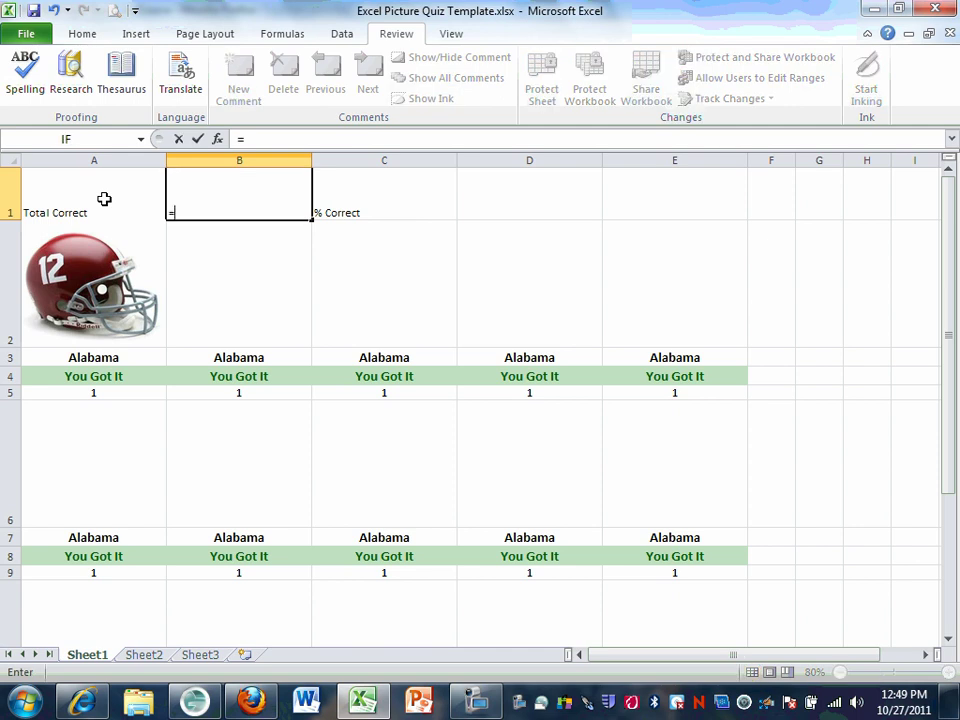
pyautogui.write('countif')
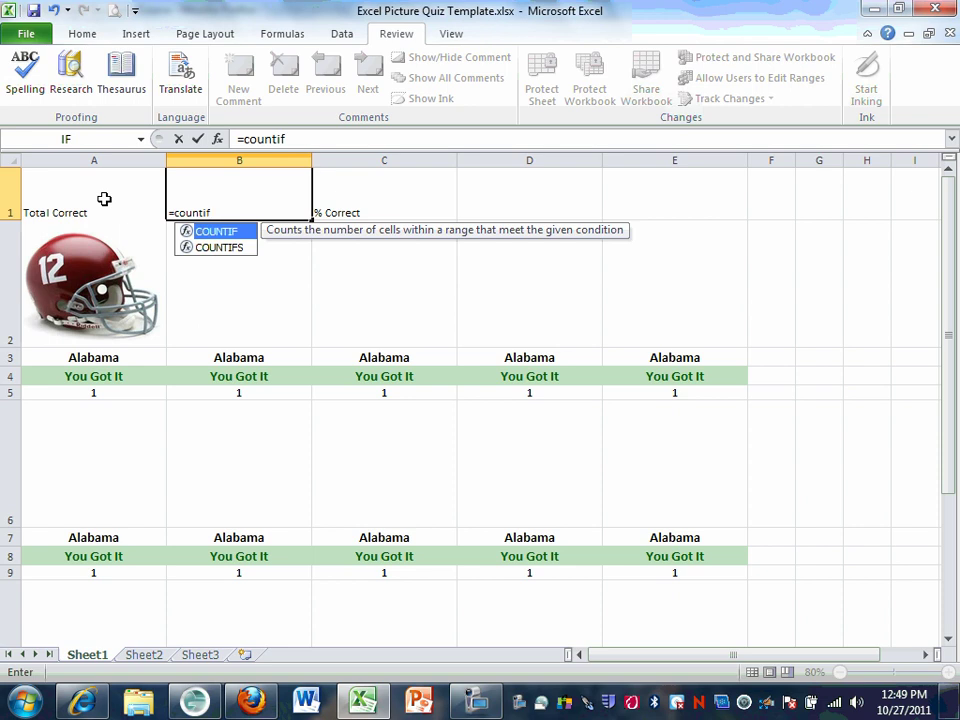
pyautogui.write('(')
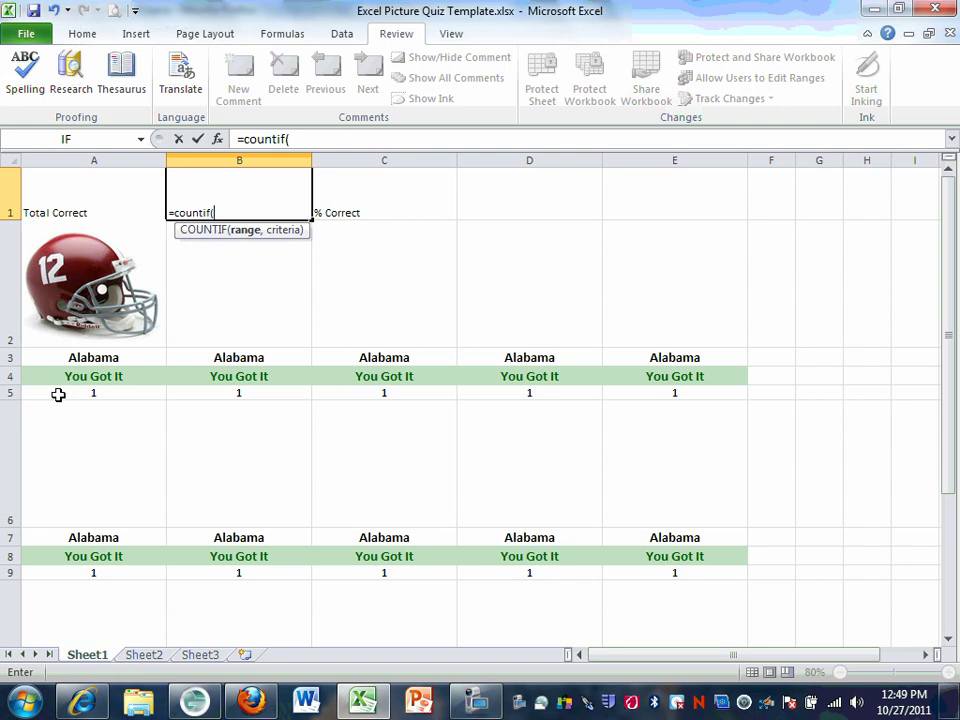
pyautogui.moveTo(58, 395); pyautogui.dragTo(634, 400)
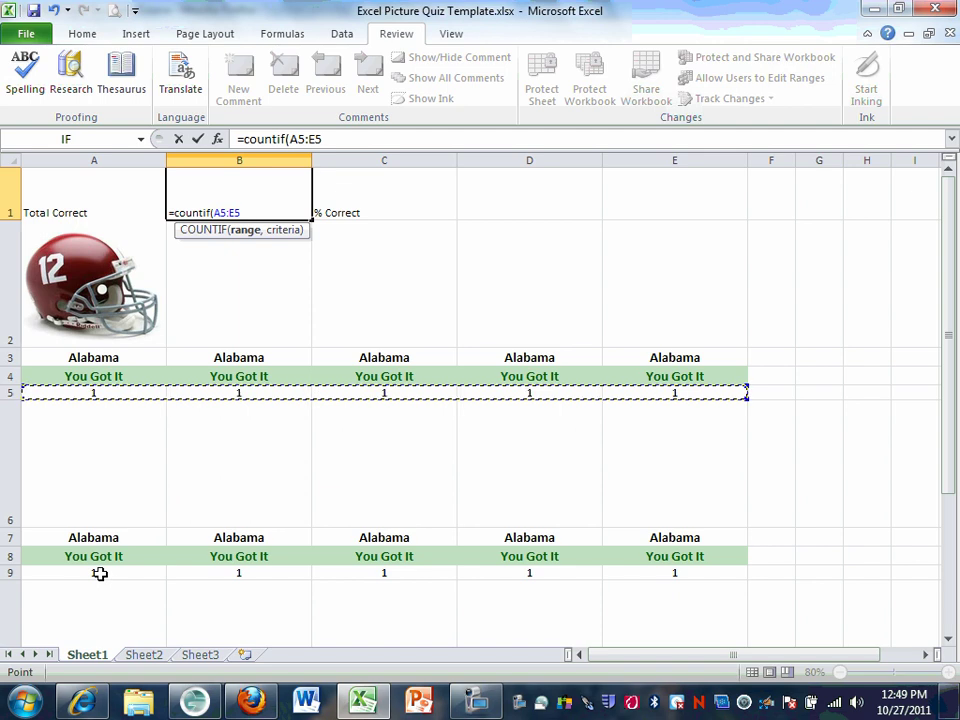
pyautogui.write(',')
pyautogui.click(100, 573)
pyautogui.moveTo(164, 572); pyautogui.dragTo(623, 572)
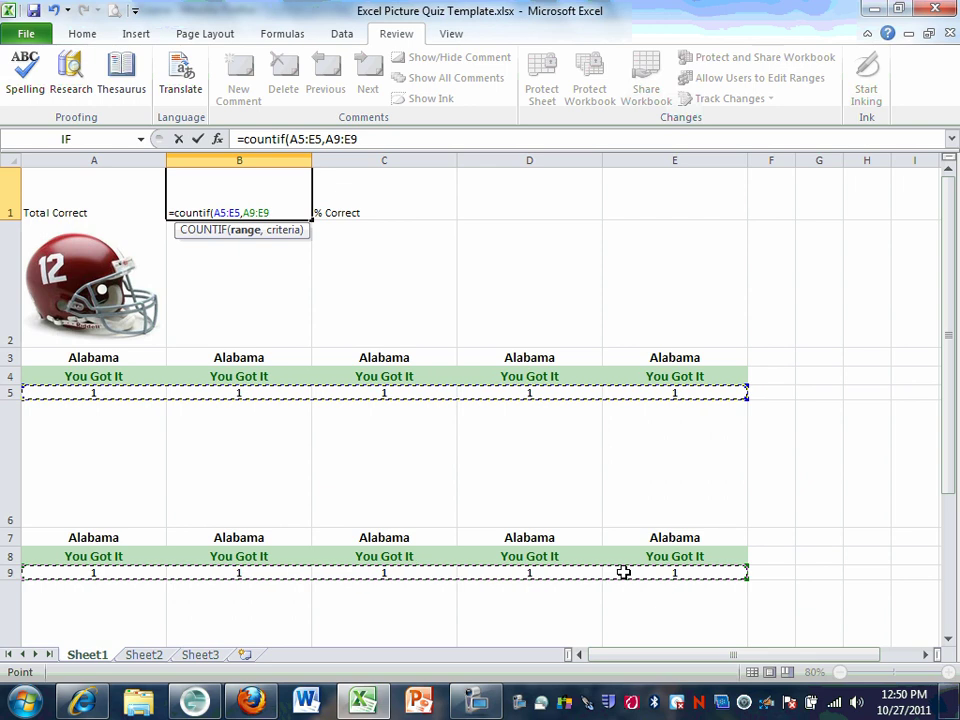
pyautogui.moveTo(945, 358); pyautogui.dragTo(945, 482)
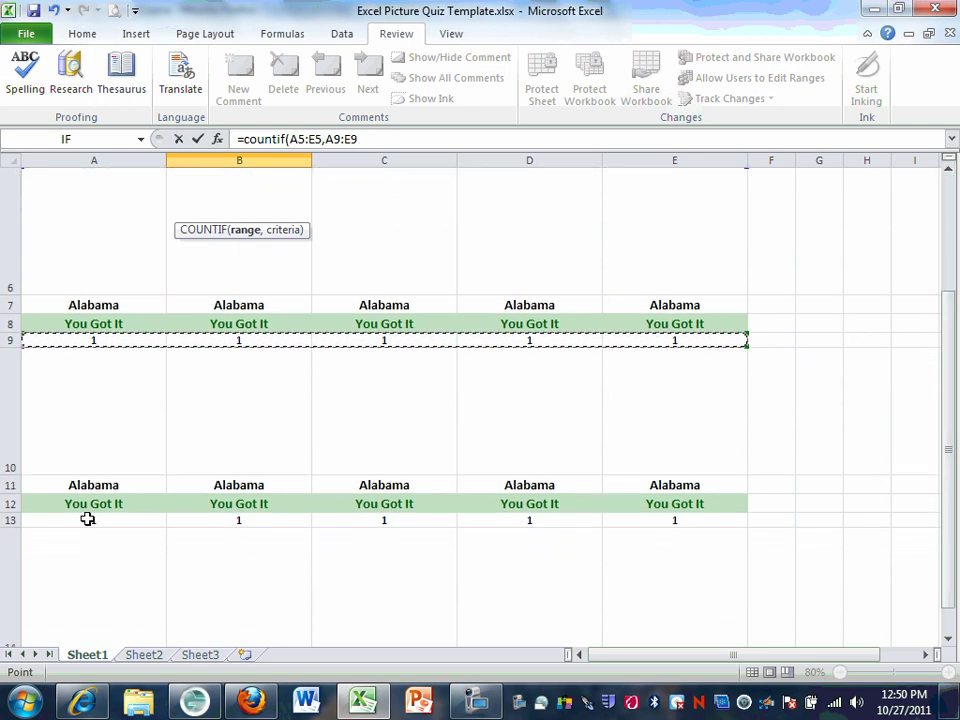
# Step: Add the score ranges A13:E13 and A17:E18 to the COUNTIF formula
pyautogui.write(',')
pyautogui.moveTo(87, 520); pyautogui.dragTo(691, 535)
pyautogui.moveTo(947, 425); pyautogui.dragTo(953, 505)
pyautogui.write(',')
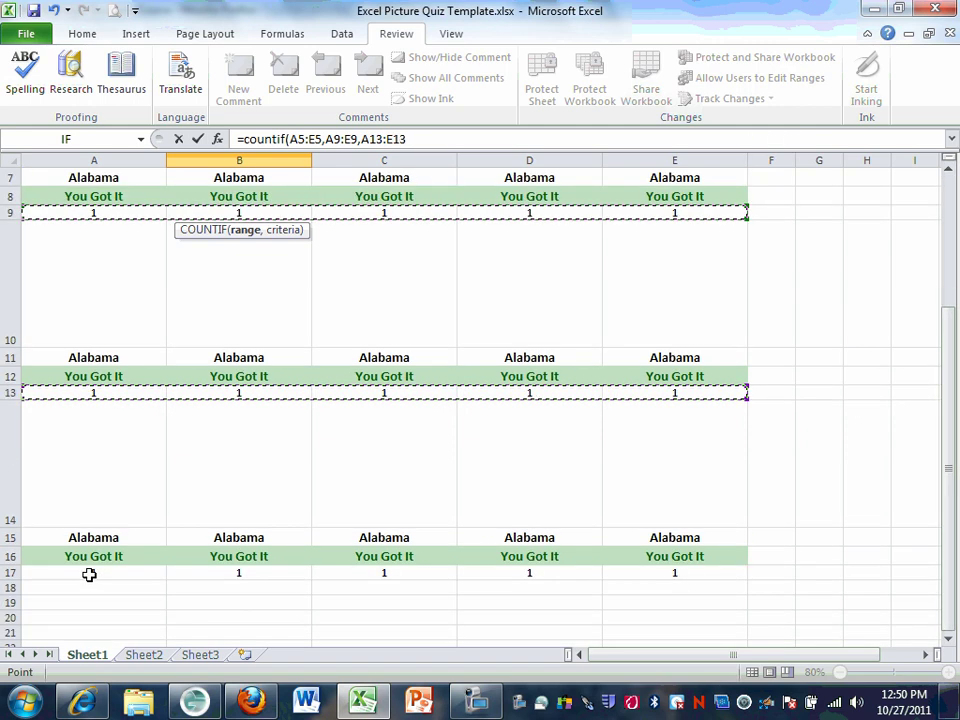
pyautogui.click(92, 574)
pyautogui.moveTo(185, 582); pyautogui.dragTo(640, 580)
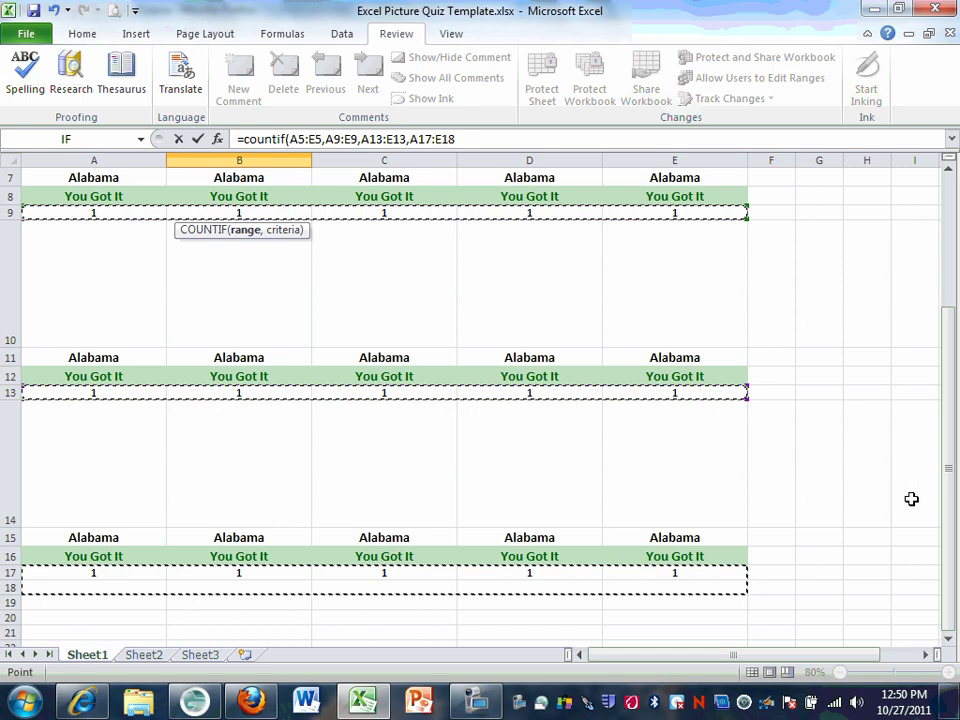
pyautogui.click(953, 488)
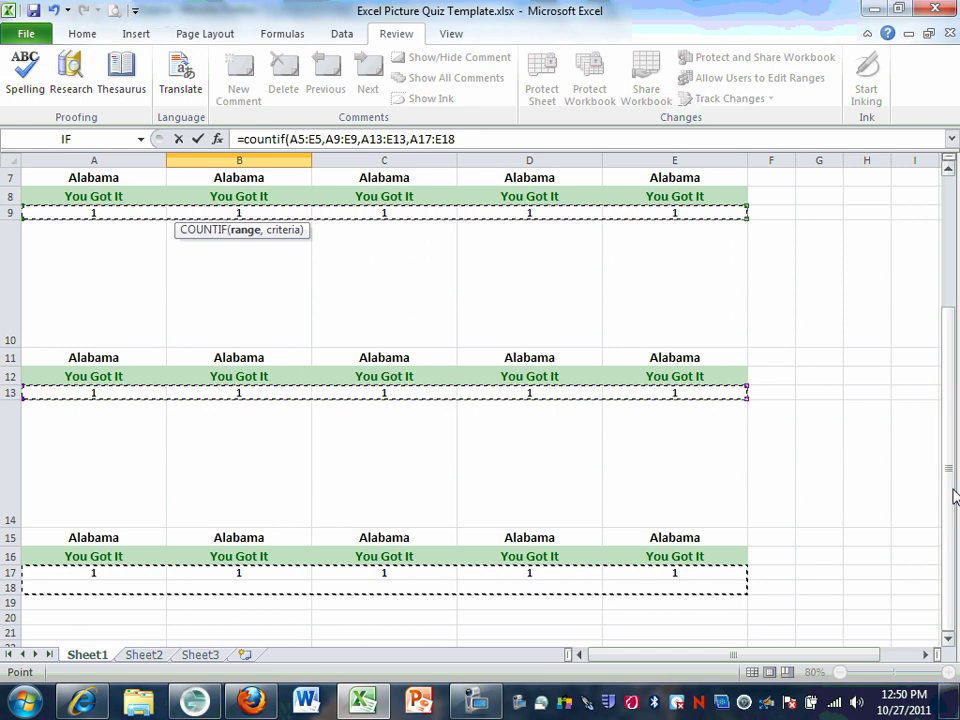
pyautogui.moveTo(953, 496); pyautogui.dragTo(951, 313)
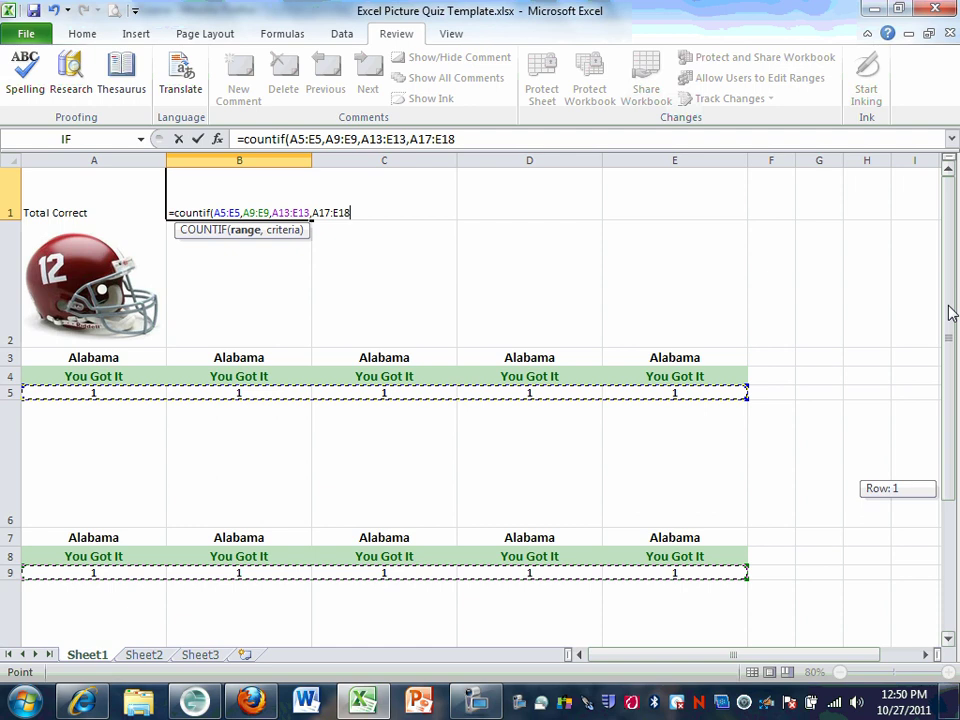
pyautogui.moveTo(951, 316); pyautogui.dragTo(949, 521)
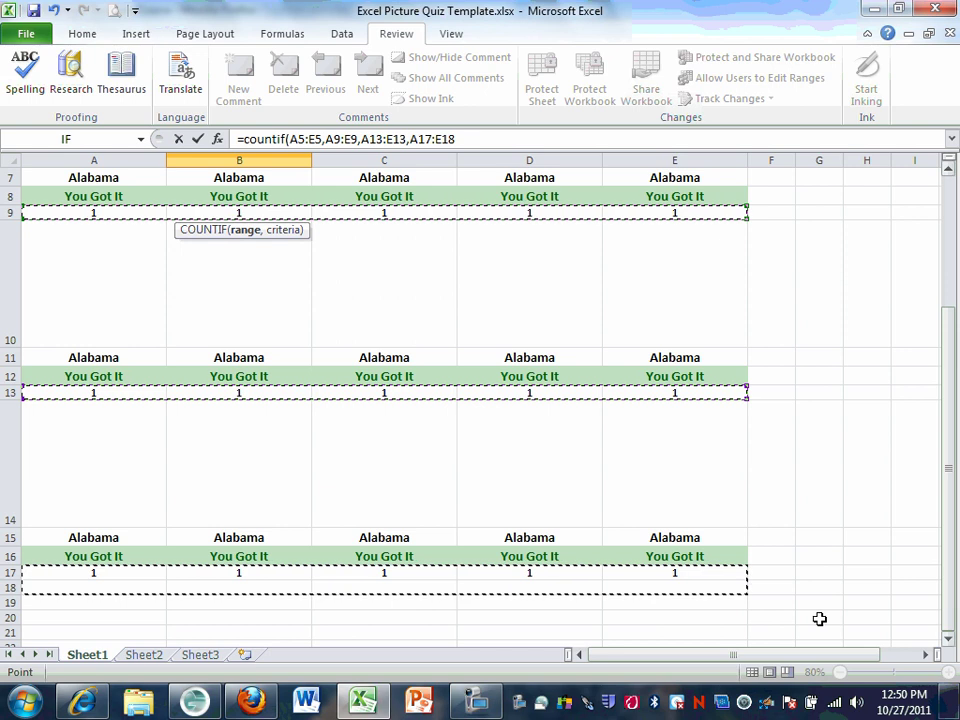
# Step: Cancel the partly typed COUNTIF formula and return to the empty cell B1
pyautogui.keyDown('ctrl'); pyautogui.click(765, 633); pyautogui.keyUp('ctrl')
pyautogui.hotkey('ctrl', 'Down')
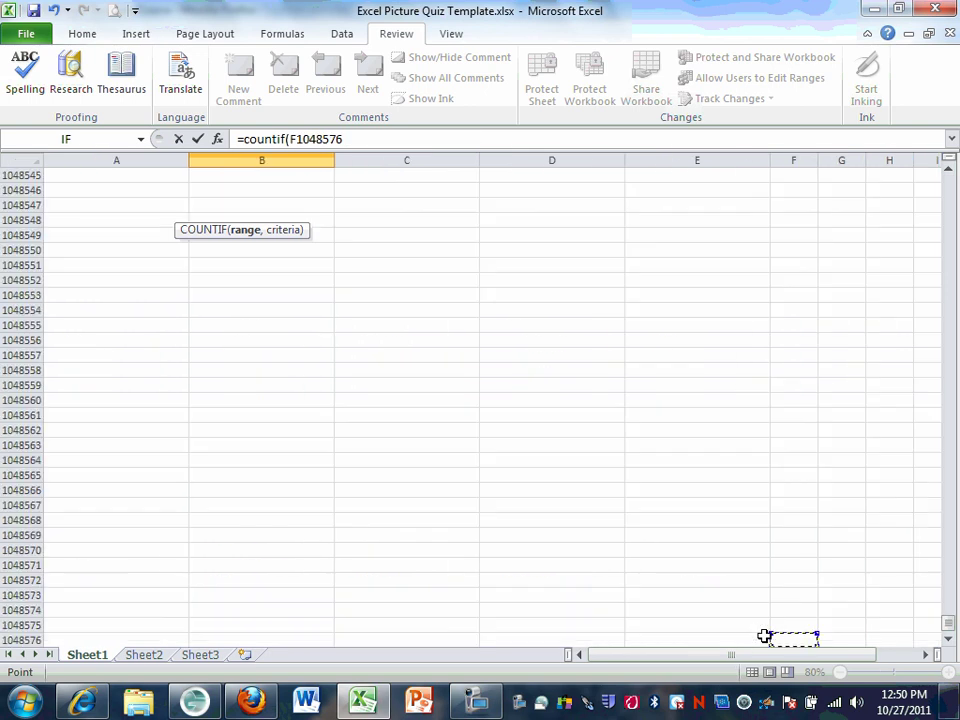
pyautogui.press('super')
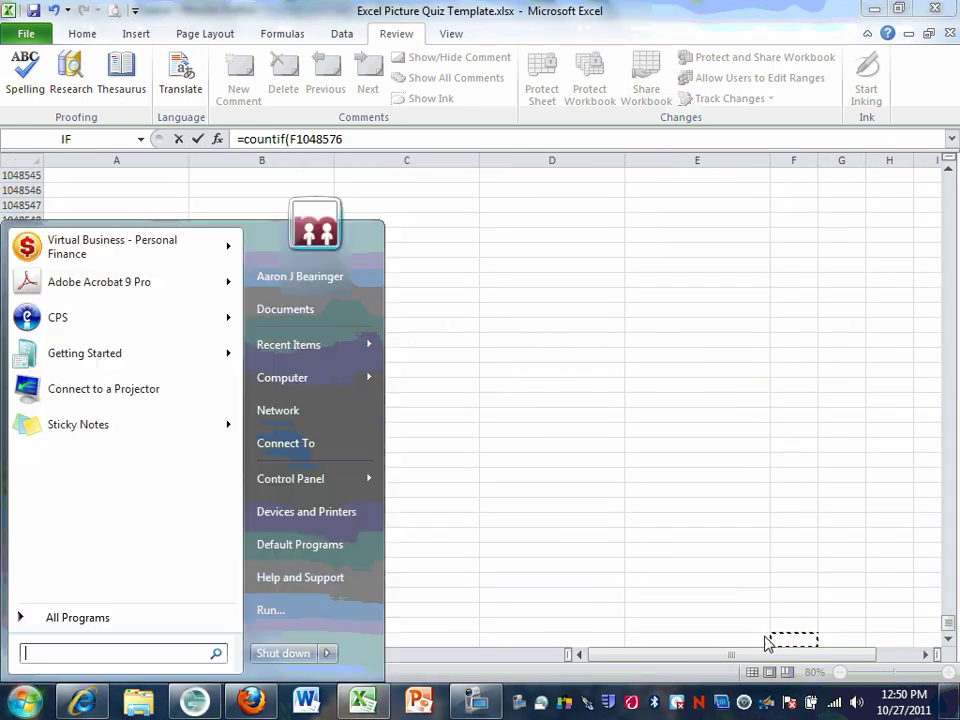
pyautogui.press('super')
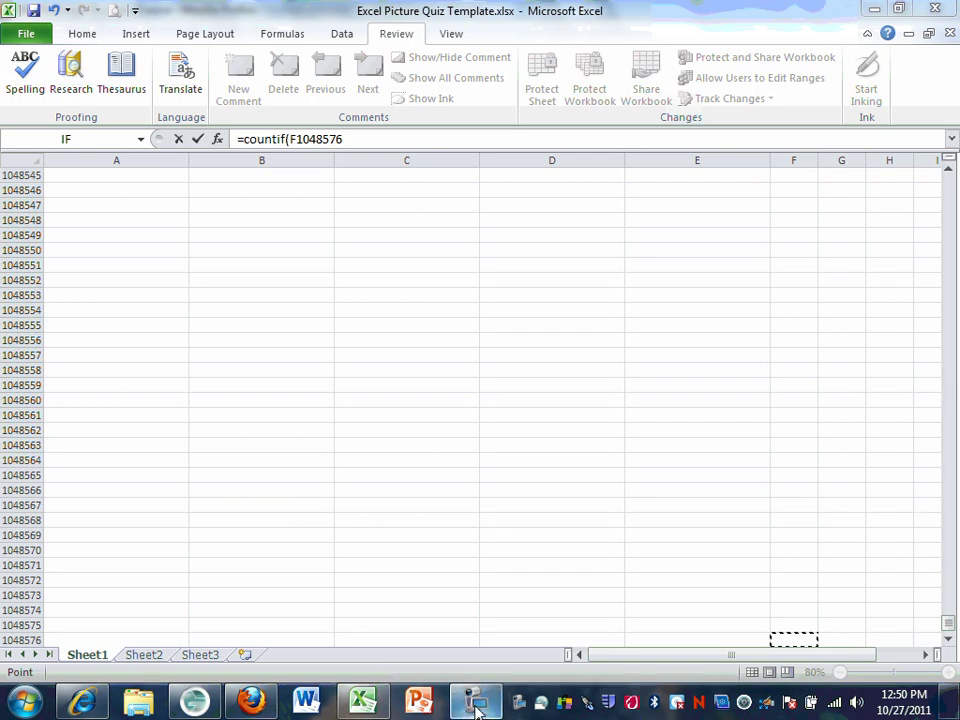
pyautogui.click(478, 702)
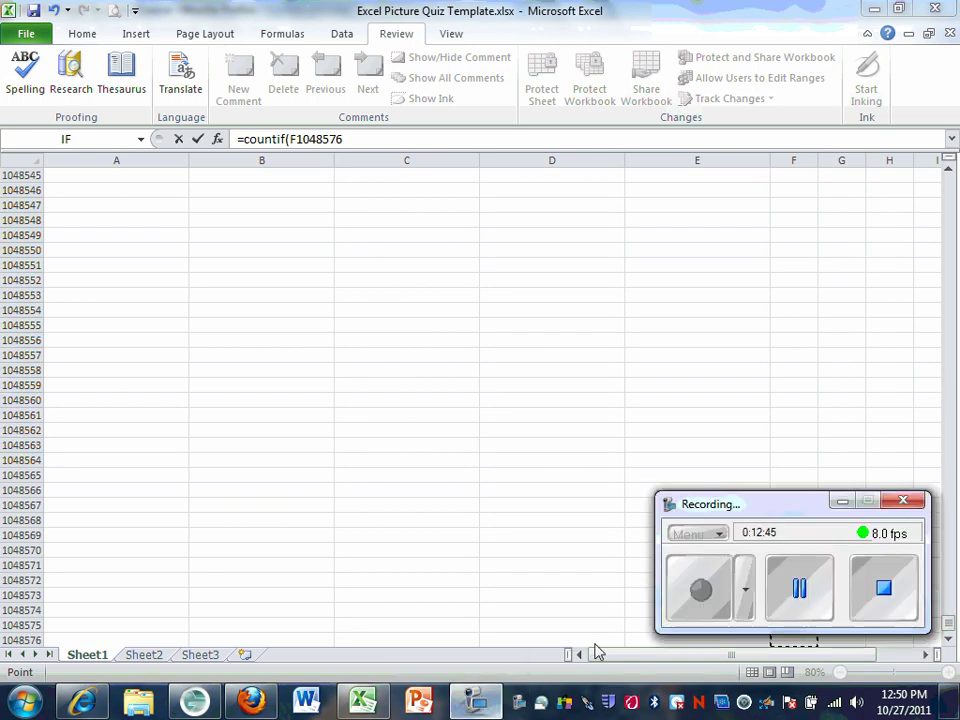
pyautogui.click(797, 586)
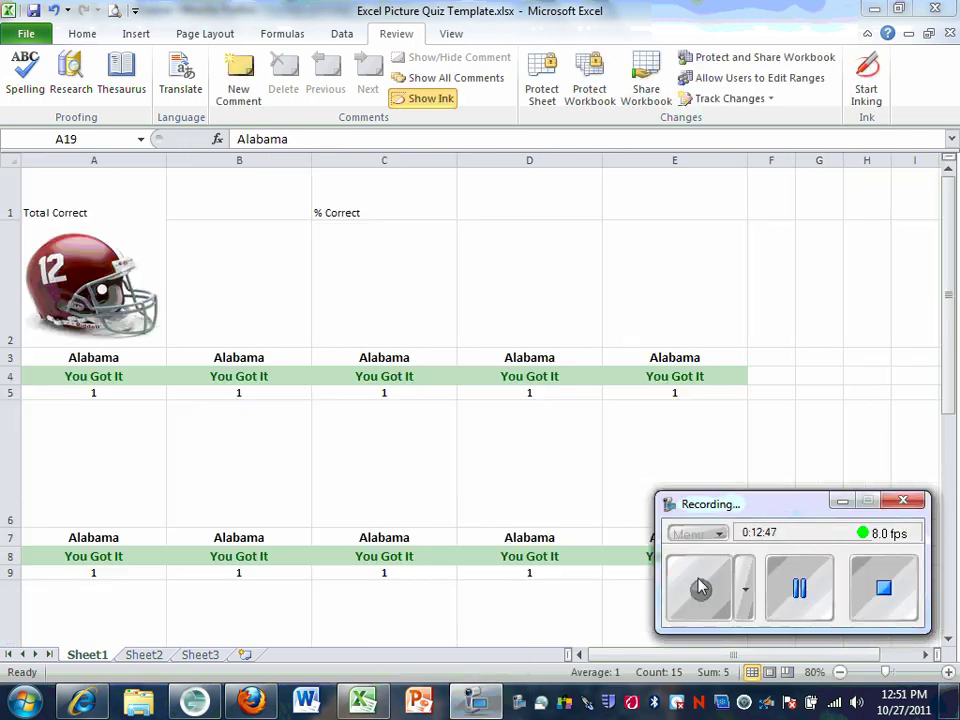
pyautogui.click(840, 504)
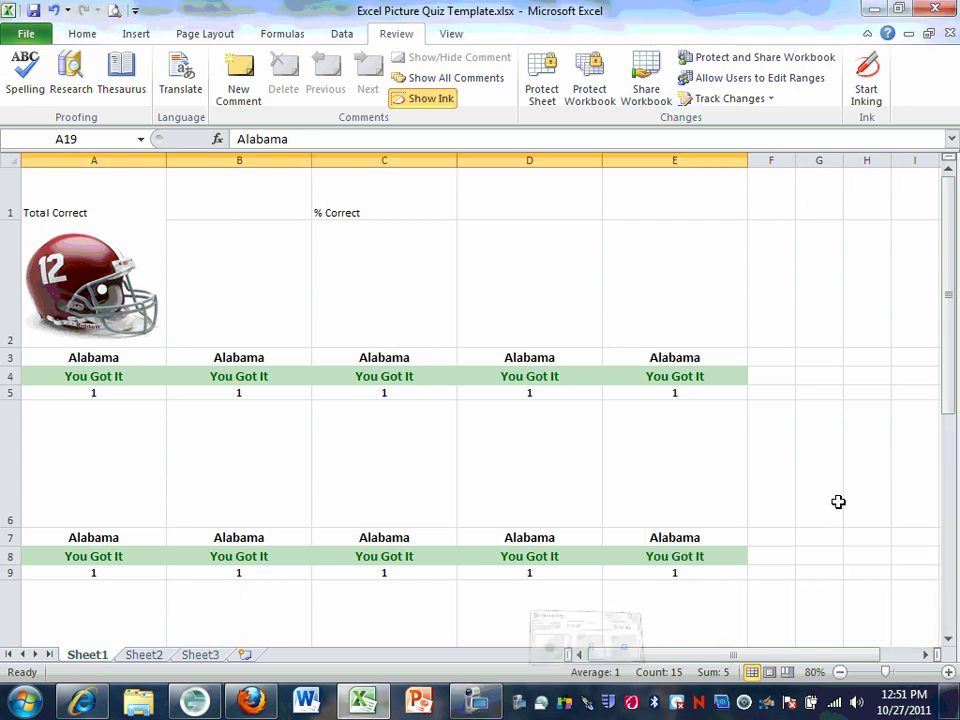
pyautogui.click(231, 206)
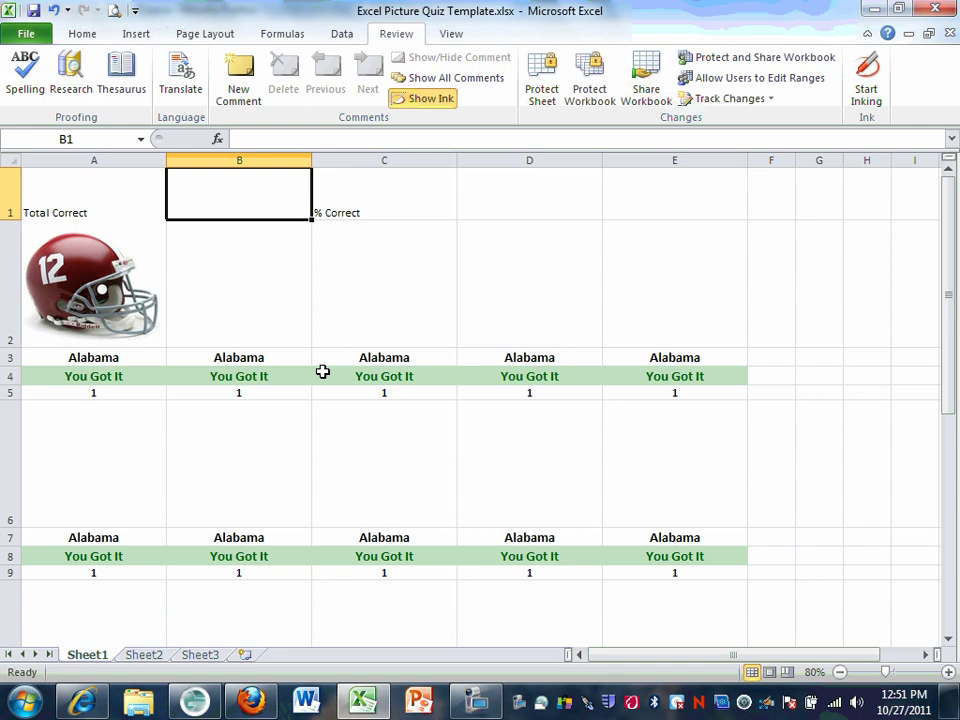
# Step: Retype =countif( in B1 with the score ranges A5:E5, A9:E9 and A13:E13
pyautogui.write('=counti')
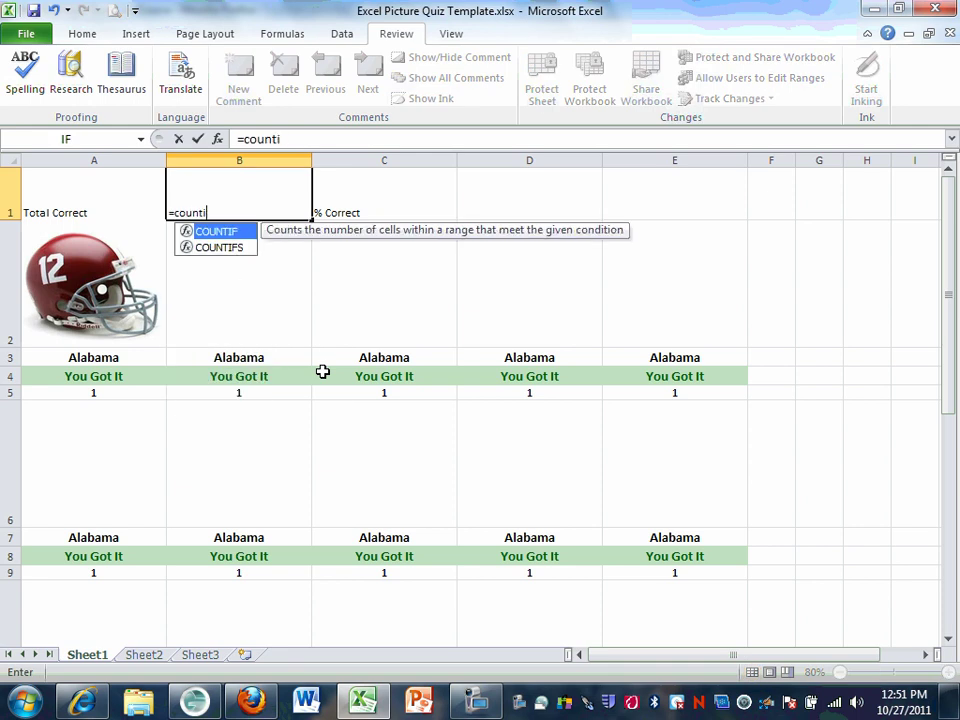
pyautogui.write('f(')
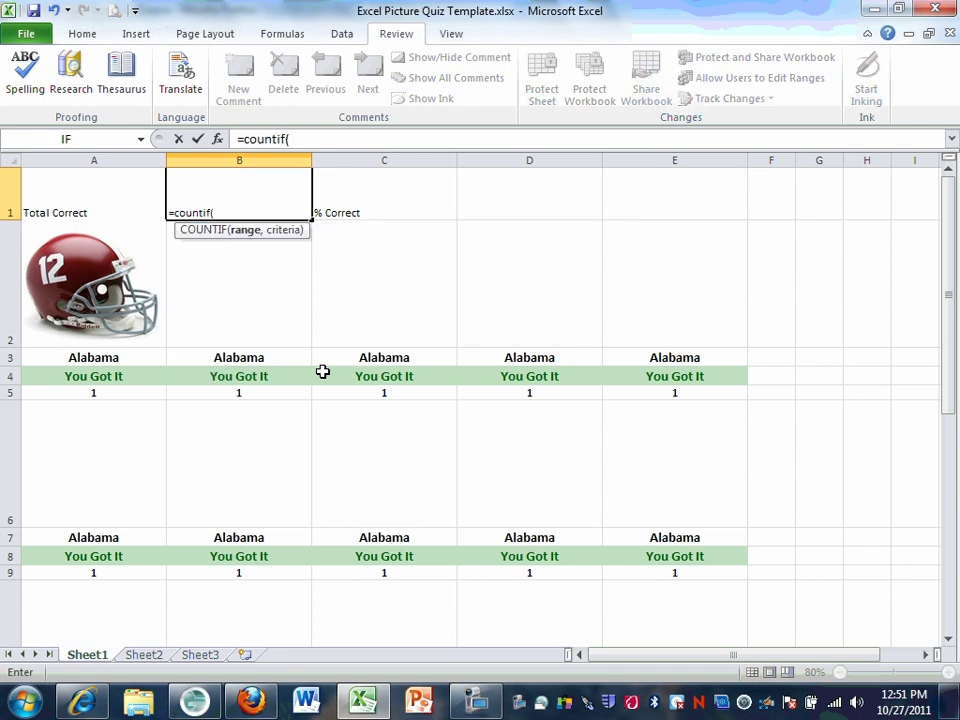
pyautogui.moveTo(111, 394); pyautogui.dragTo(619, 388)
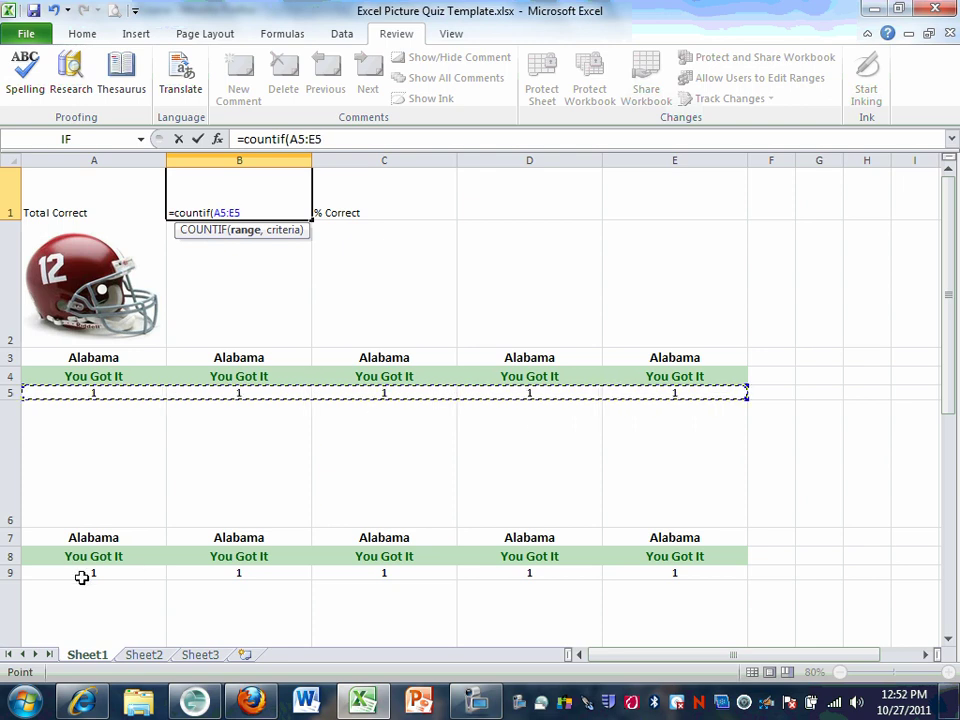
pyautogui.write(',')
pyautogui.moveTo(81, 574); pyautogui.dragTo(663, 575)
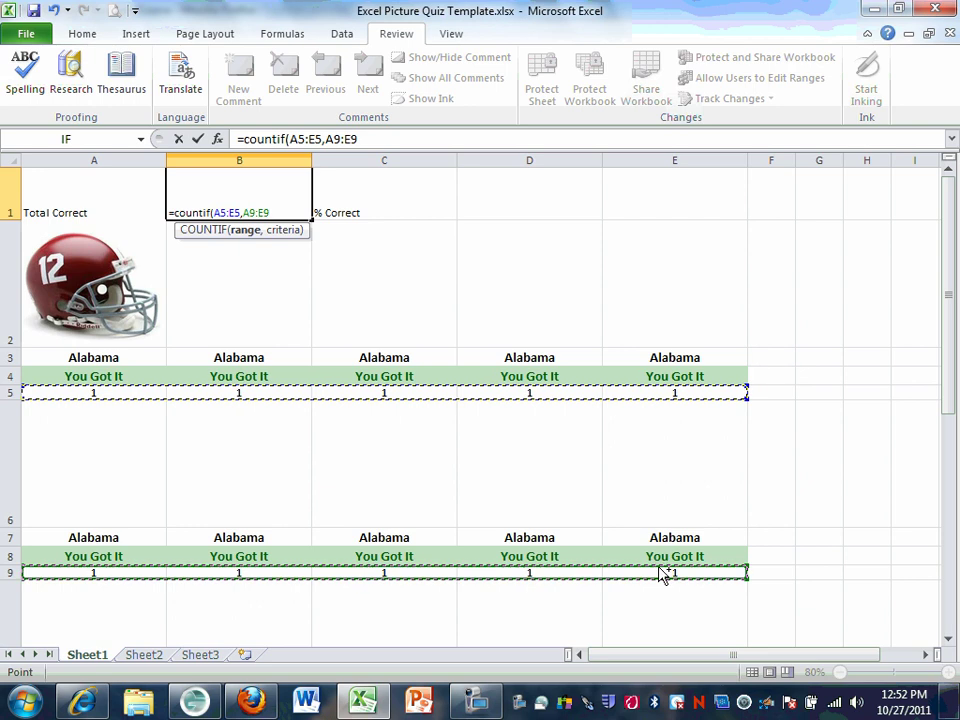
pyautogui.moveTo(954, 354); pyautogui.dragTo(954, 530)
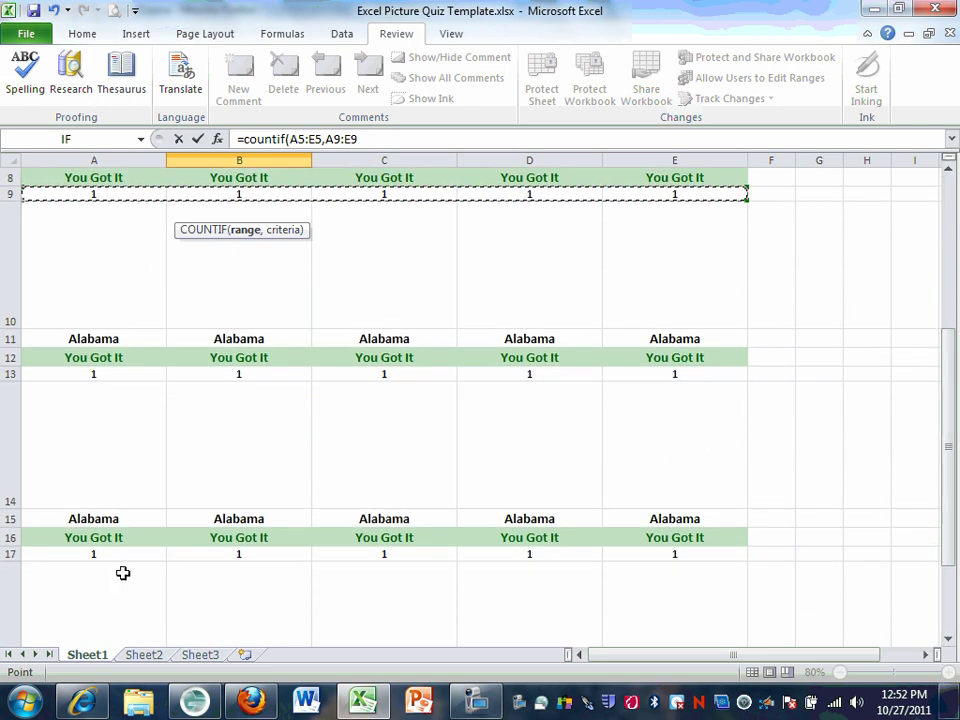
pyautogui.write(',')
pyautogui.moveTo(86, 377); pyautogui.dragTo(643, 377)
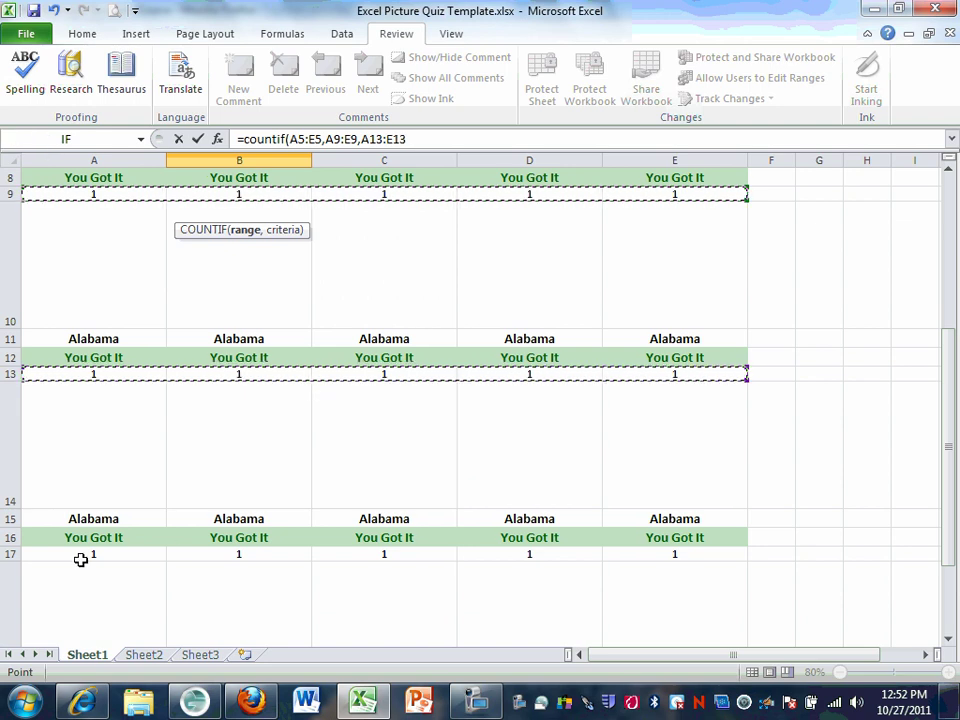
# Step: Add ranges A17:E17 and A21:E21, finish with criterion 1, and enter the formula
pyautogui.write(',')
pyautogui.moveTo(80, 557); pyautogui.dragTo(673, 559)
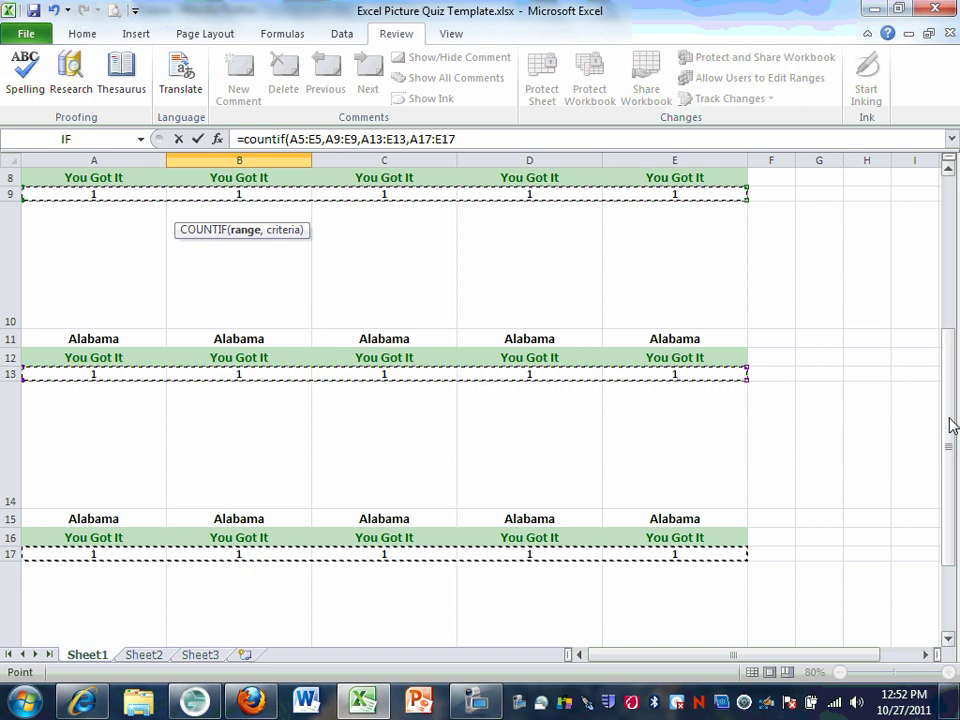
pyautogui.moveTo(951, 422); pyautogui.dragTo(951, 454)
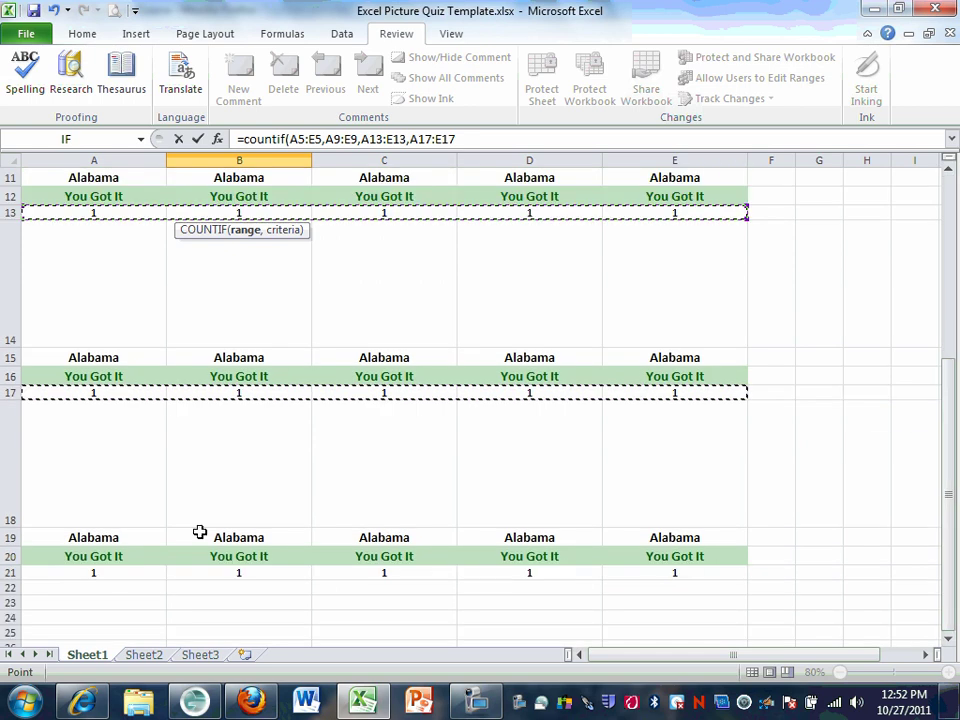
pyautogui.write(',')
pyautogui.click(100, 572)
pyautogui.moveTo(100, 572); pyautogui.dragTo(621, 577)
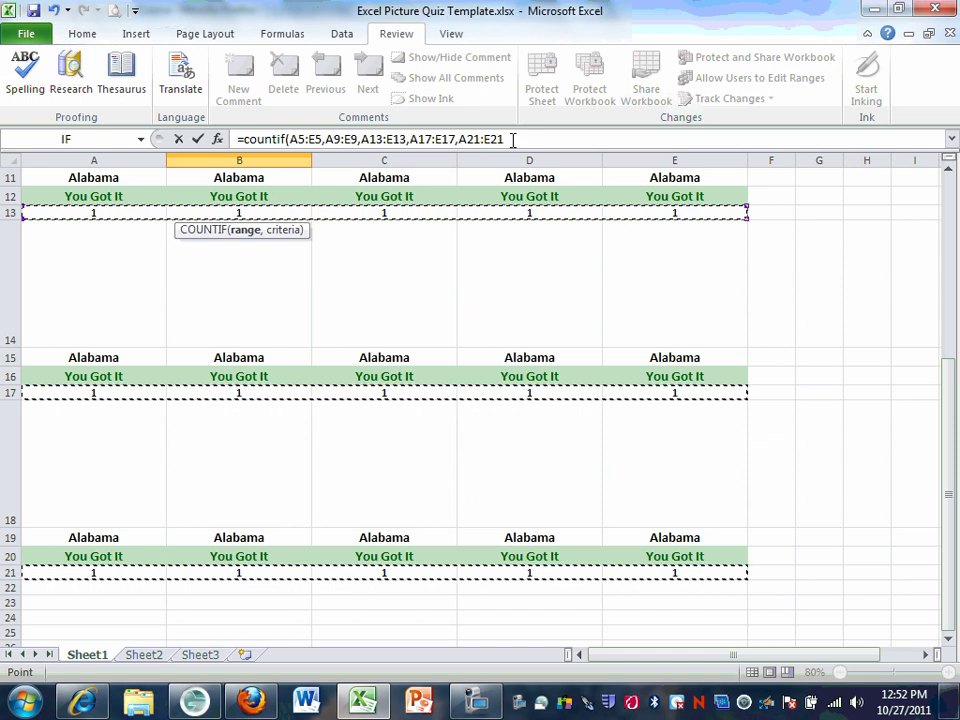
pyautogui.click(512, 139)
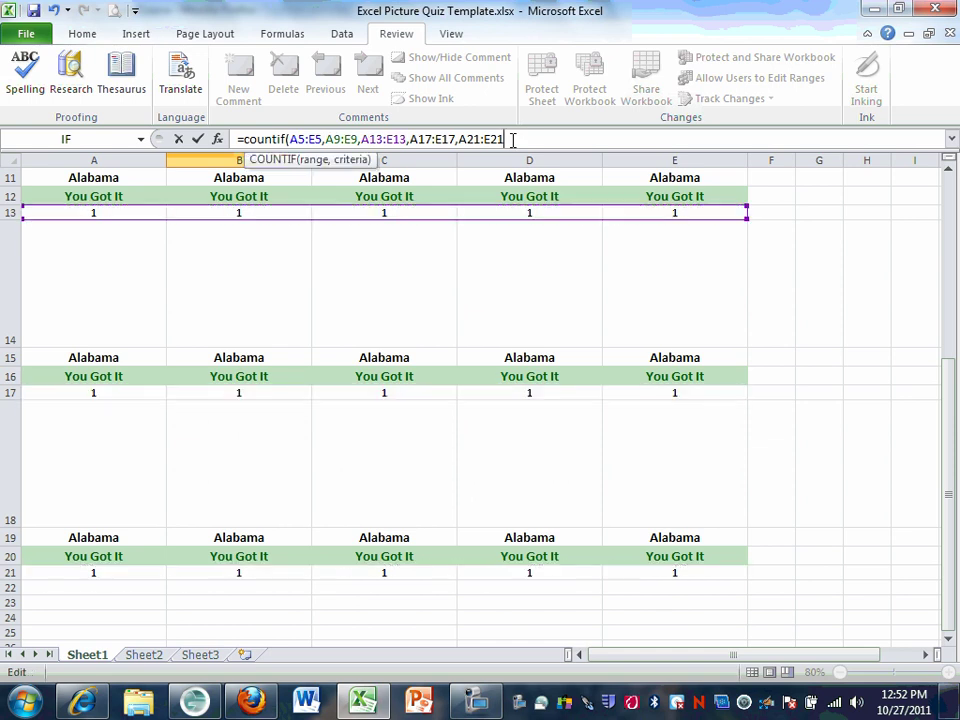
pyautogui.write(',1')
pyautogui.write(')')
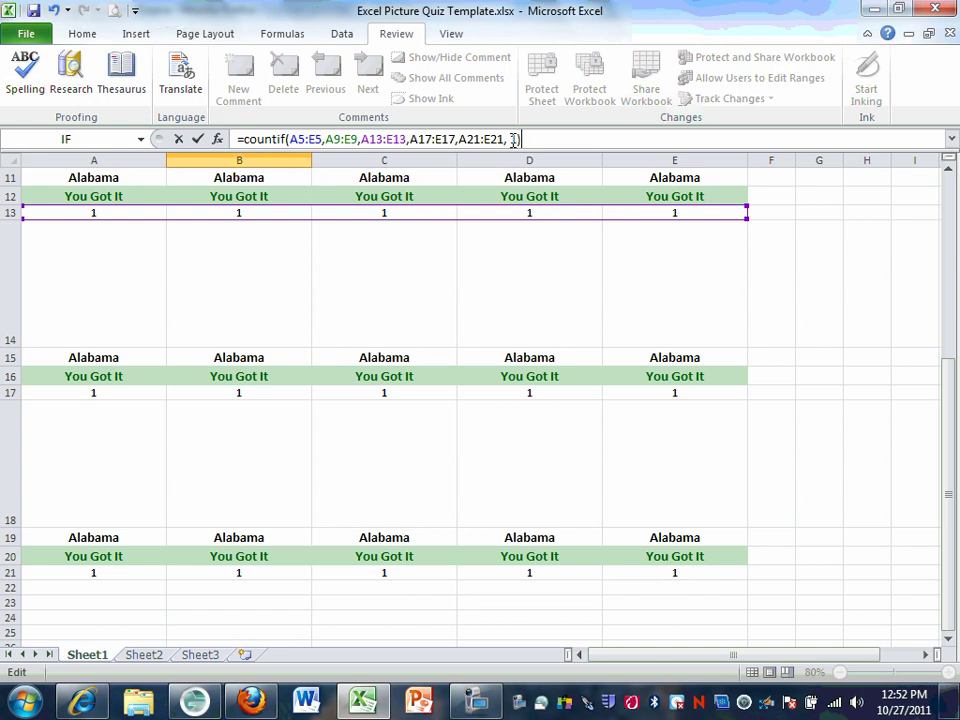
pyautogui.write('1')
pyautogui.press('Return')
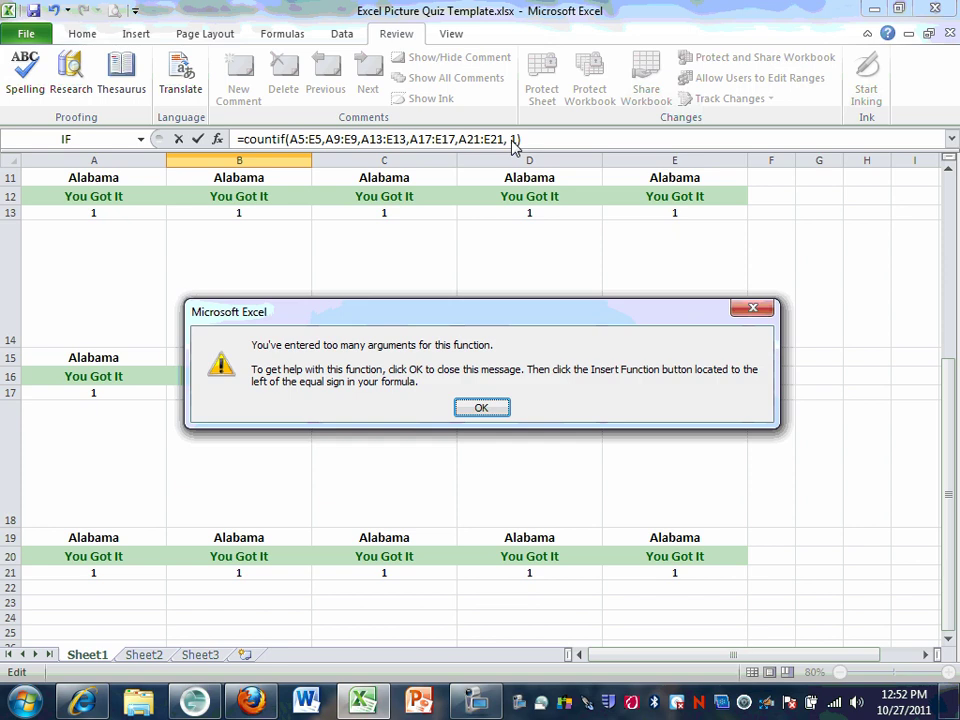
# Step: Close the too-many-arguments warning, try editing the five-range COUNTIF, then cancel so B1 stays empty
pyautogui.click(481, 409)
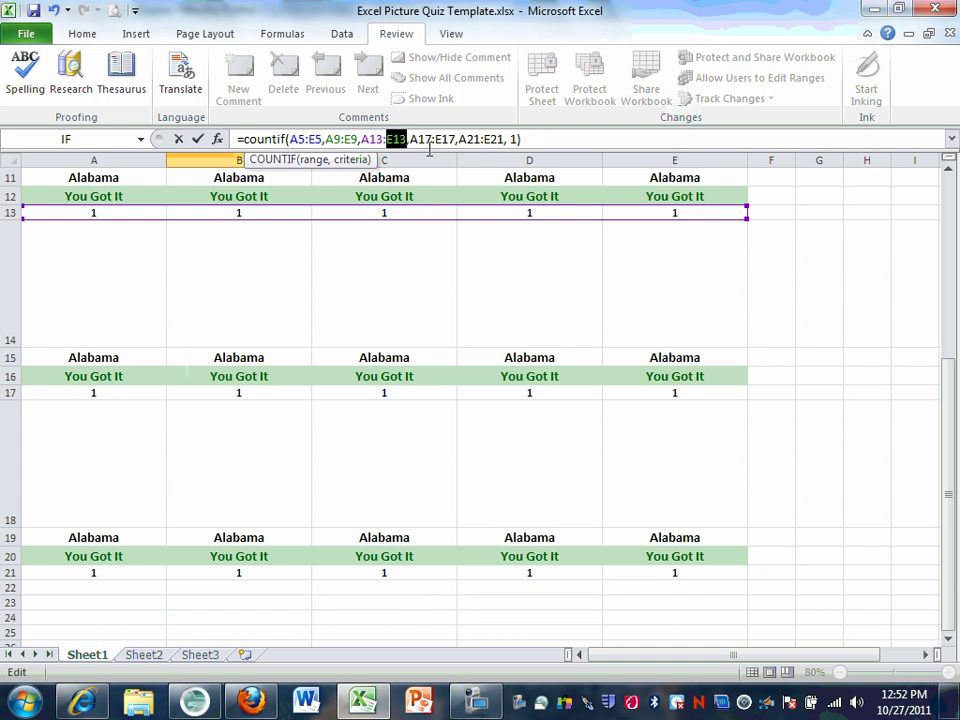
pyautogui.click(517, 138)
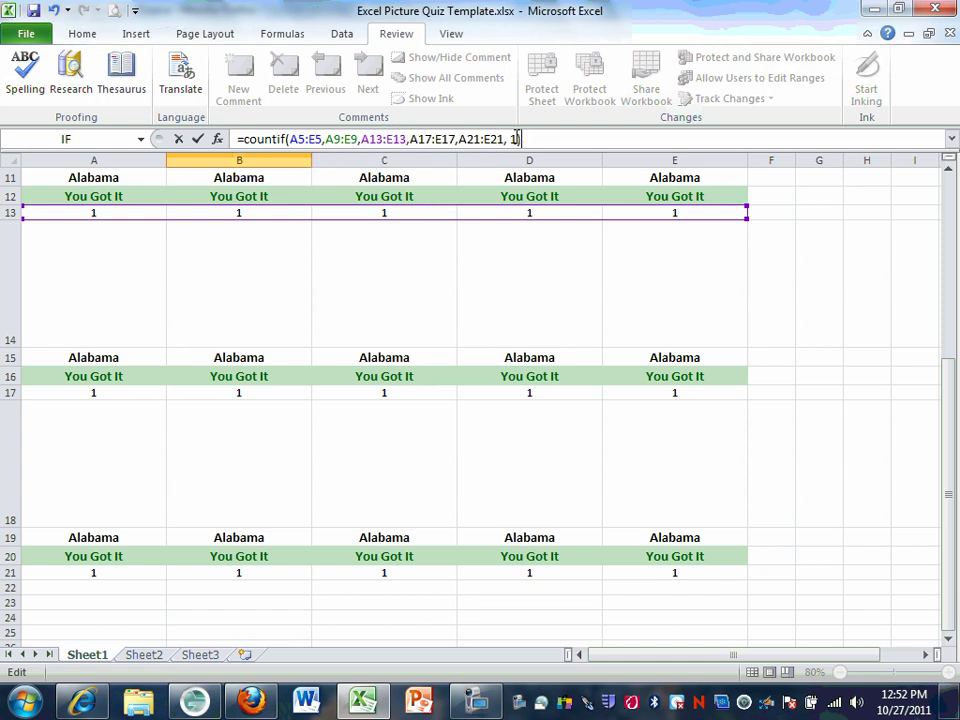
pyautogui.click(516, 138)
pyautogui.click(477, 702)
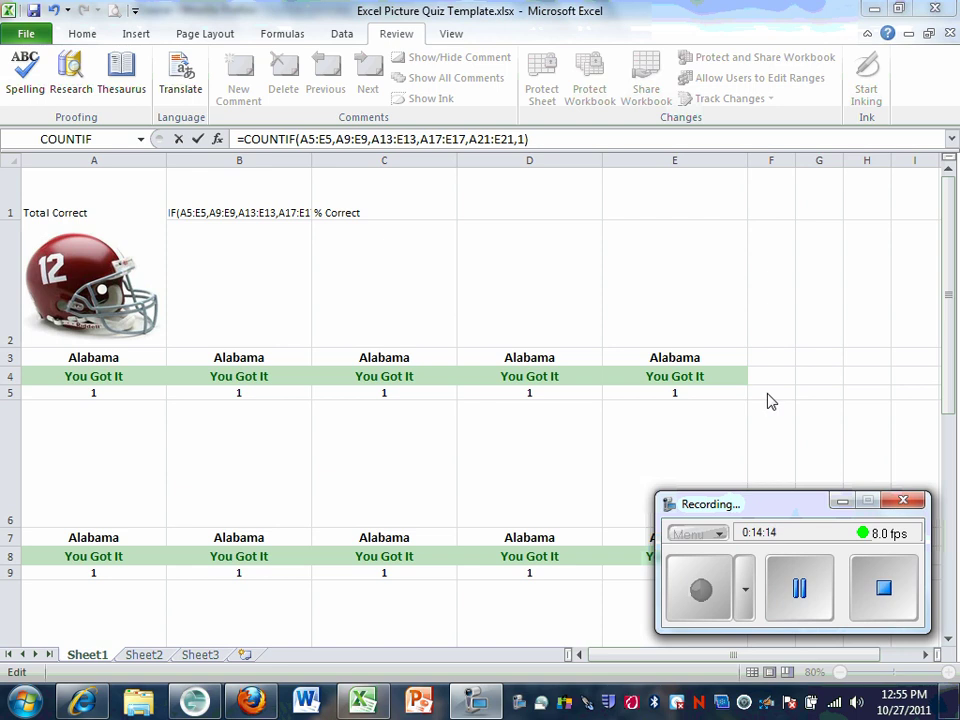
pyautogui.doubleClick(262, 211)
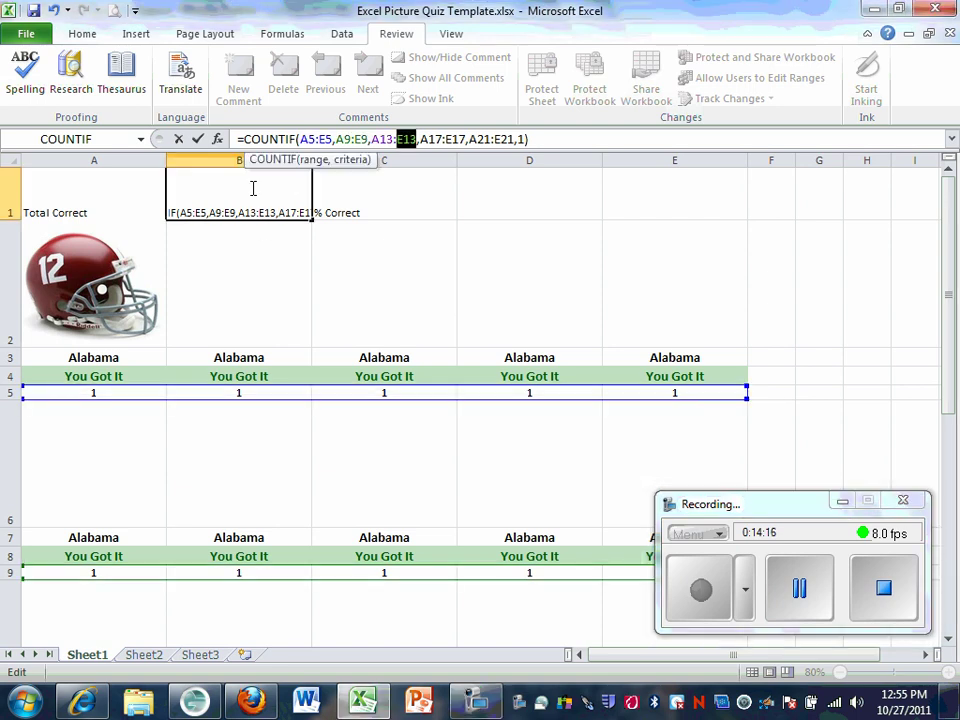
pyautogui.press('Escape')
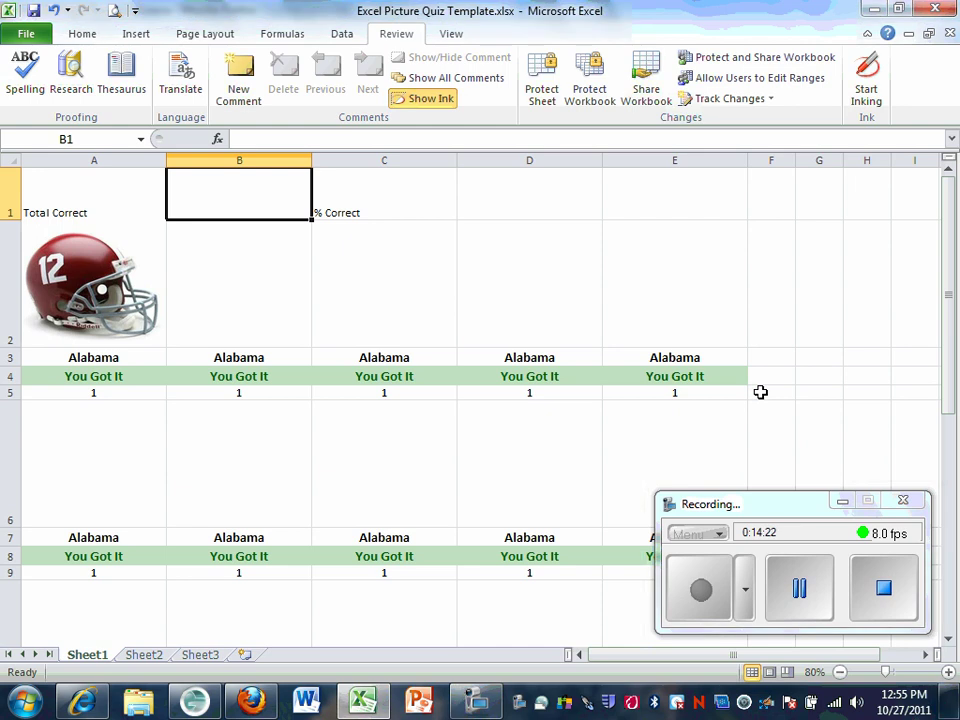
# Step: Insert an AutoSum =SUM(A5:E5) in F5, then cancel it without changing the sheet
pyautogui.click(760, 392)
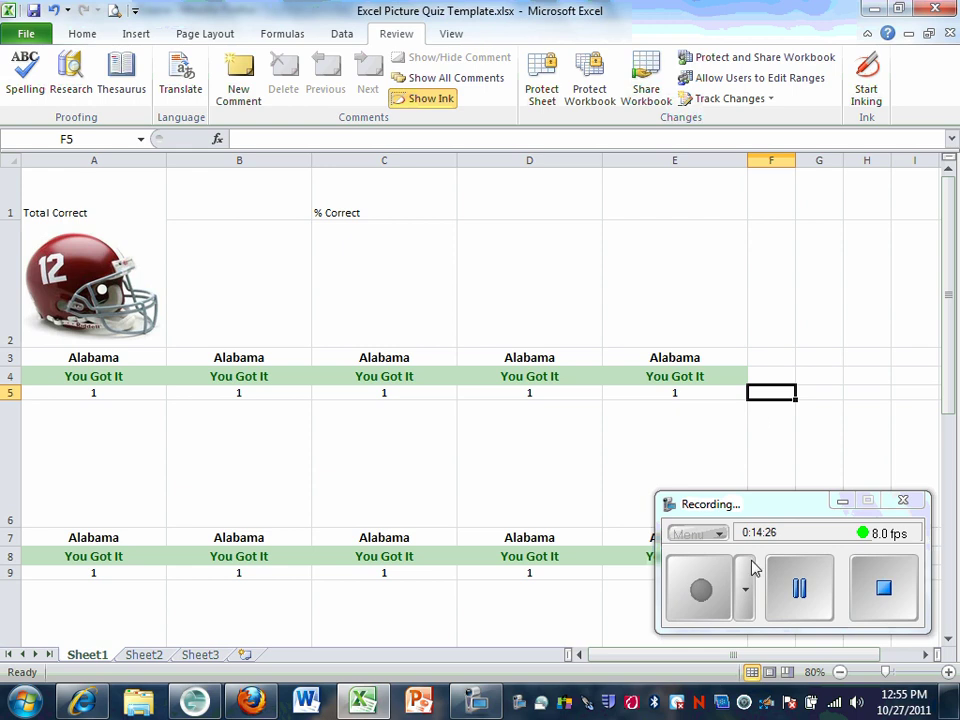
pyautogui.click(842, 499)
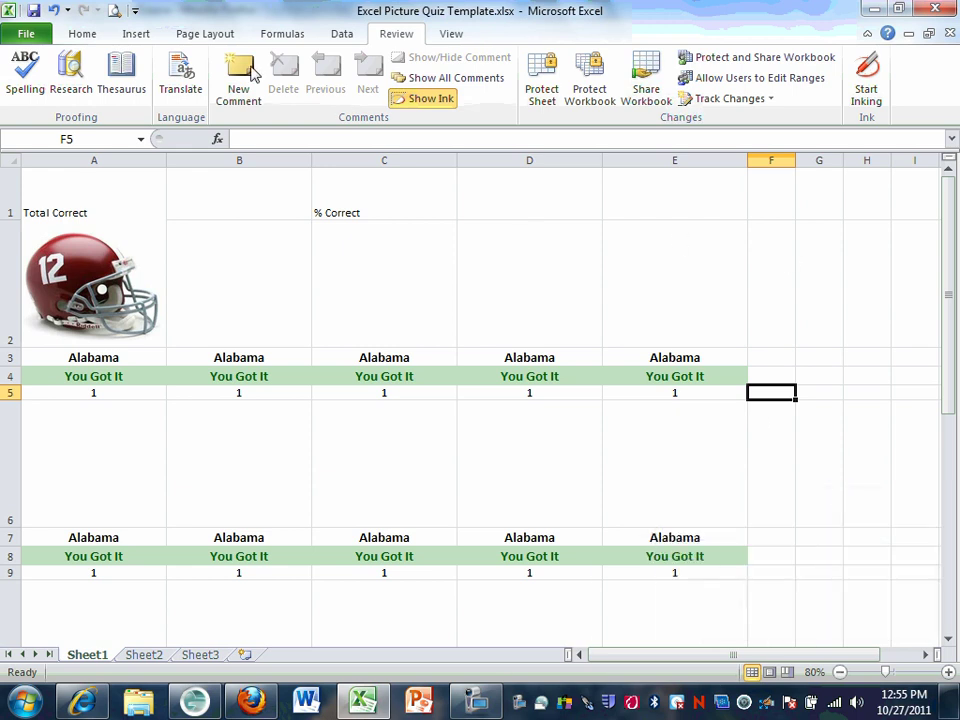
pyautogui.click(82, 33)
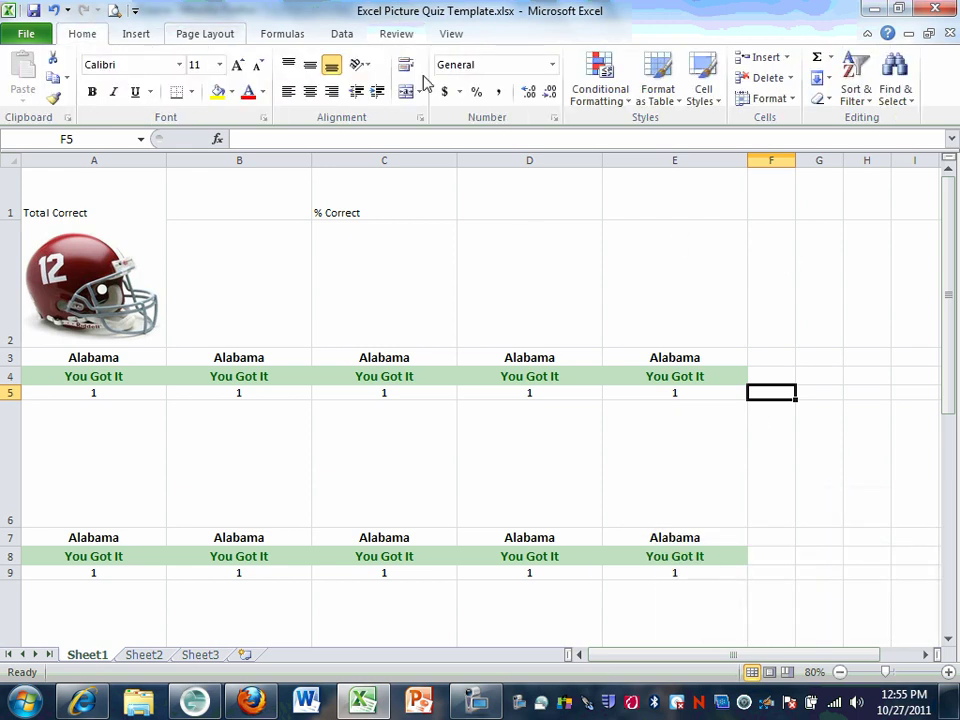
pyautogui.click(829, 57)
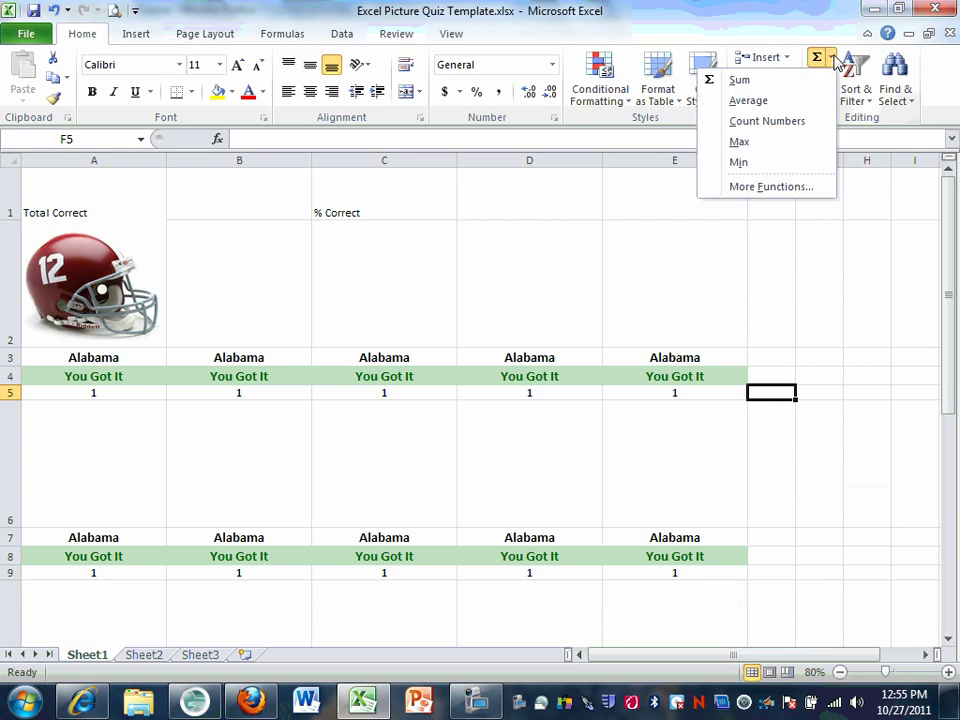
pyautogui.click(813, 84)
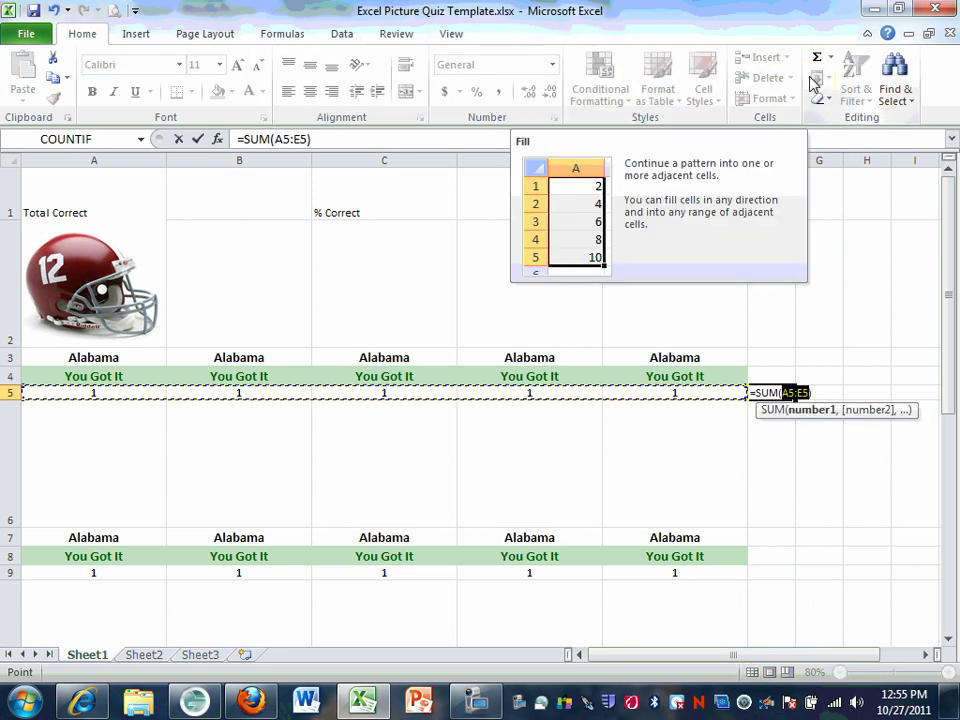
pyautogui.click(828, 60)
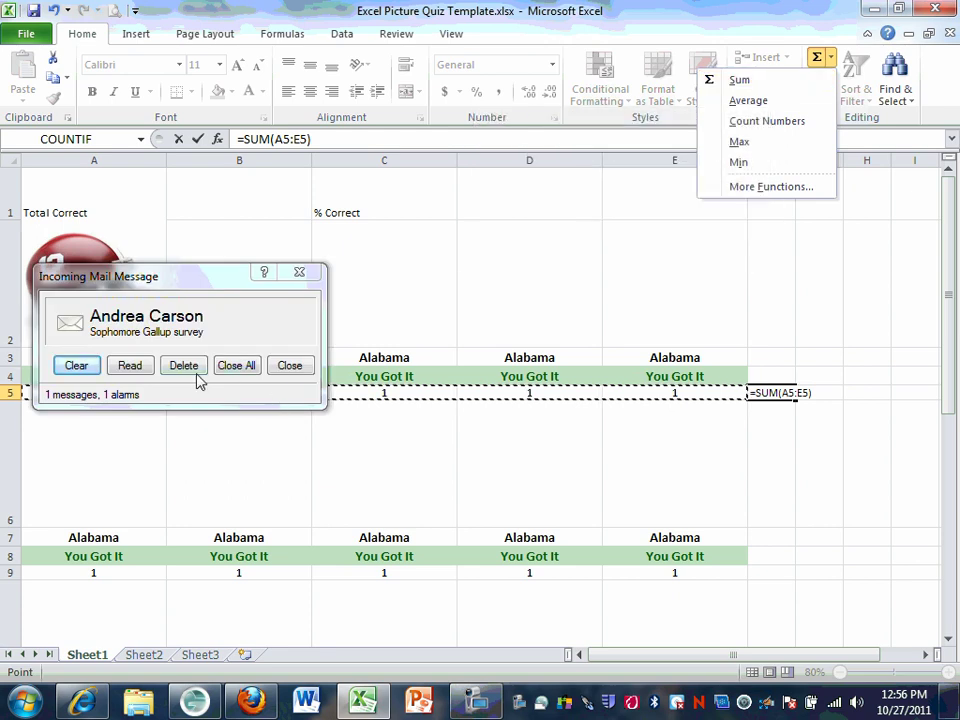
pyautogui.click(478, 701)
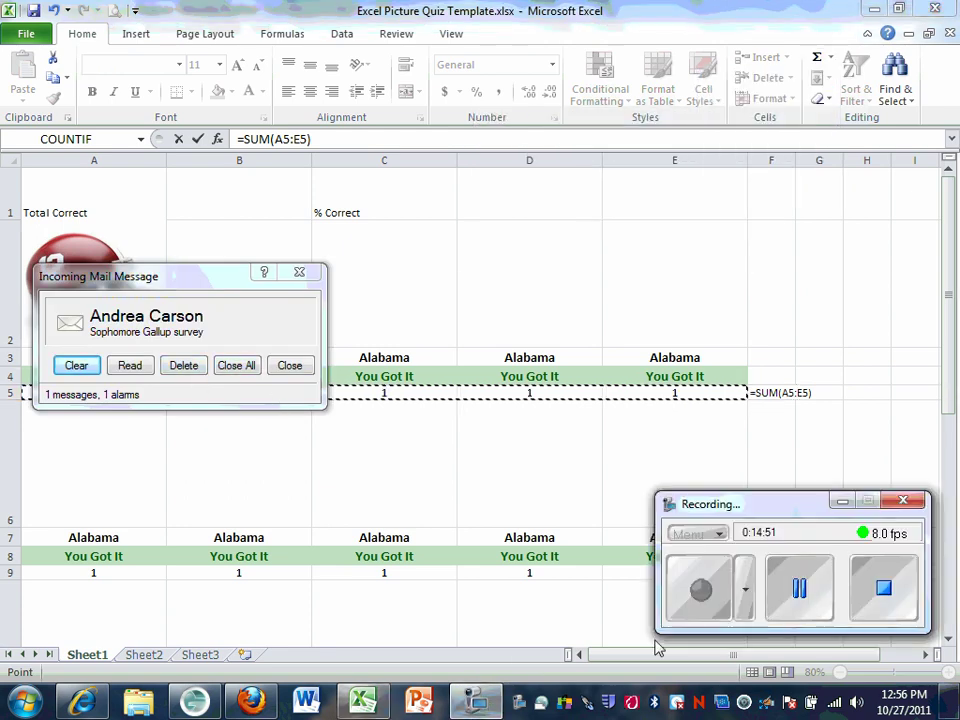
pyautogui.click(797, 592)
pyautogui.click(714, 605)
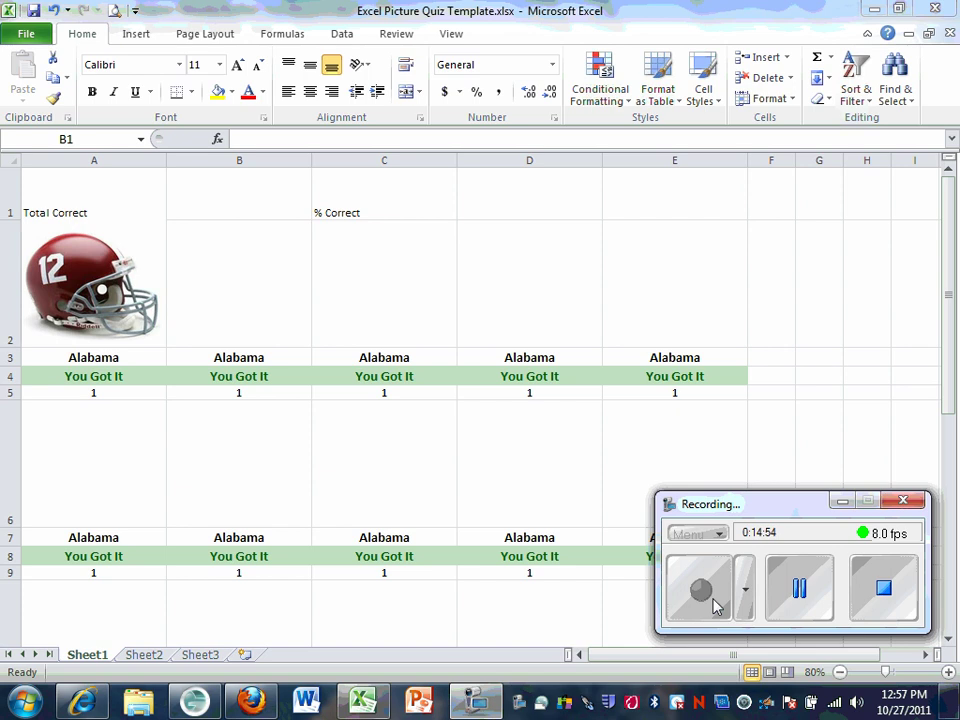
pyautogui.click(841, 501)
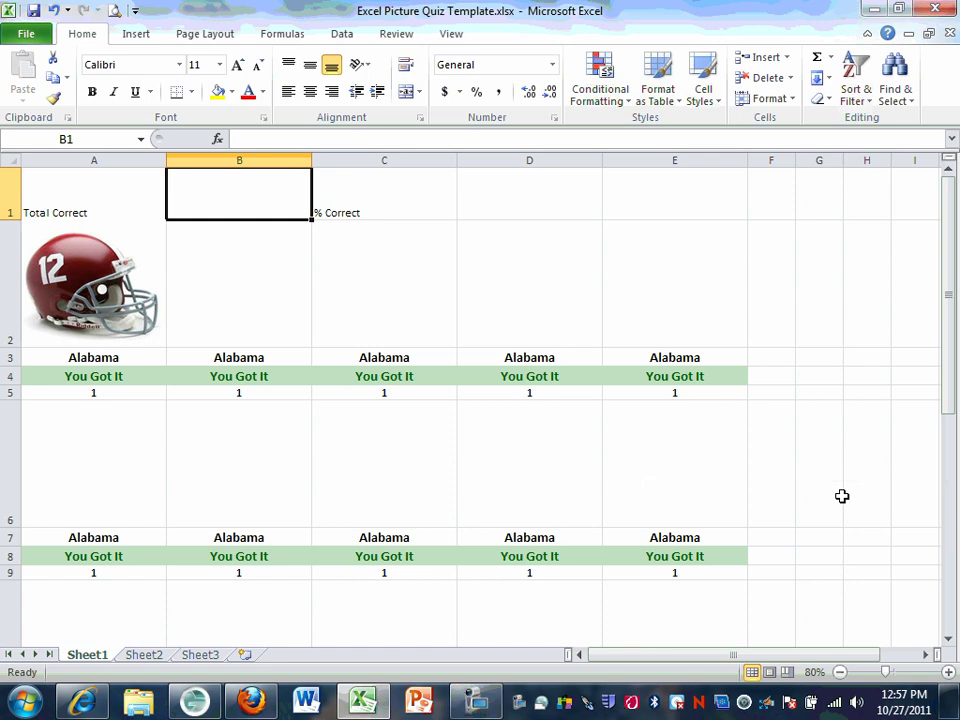
# Step: Start =SUM( in B1 with the score rows A5:E5 and A9:E9
pyautogui.write('=')
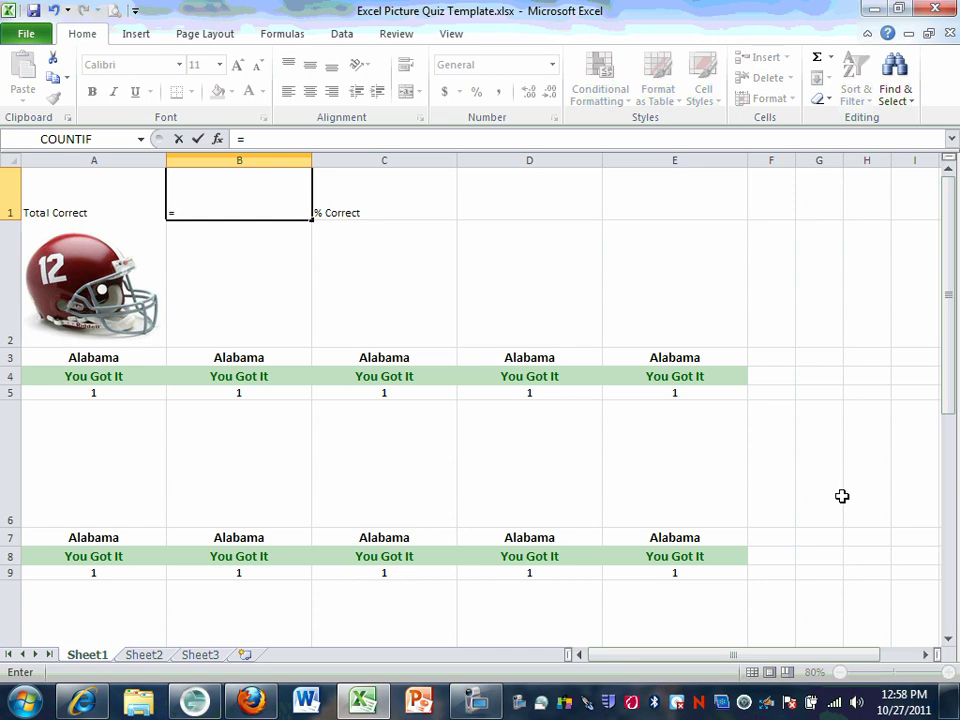
pyautogui.write('SUM')
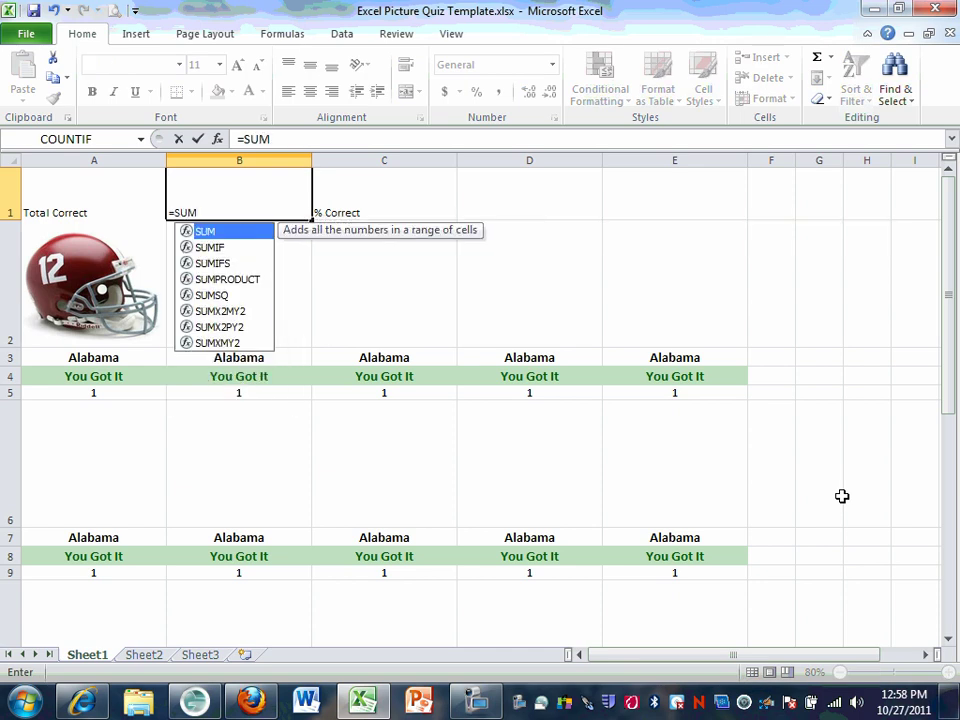
pyautogui.write('(')
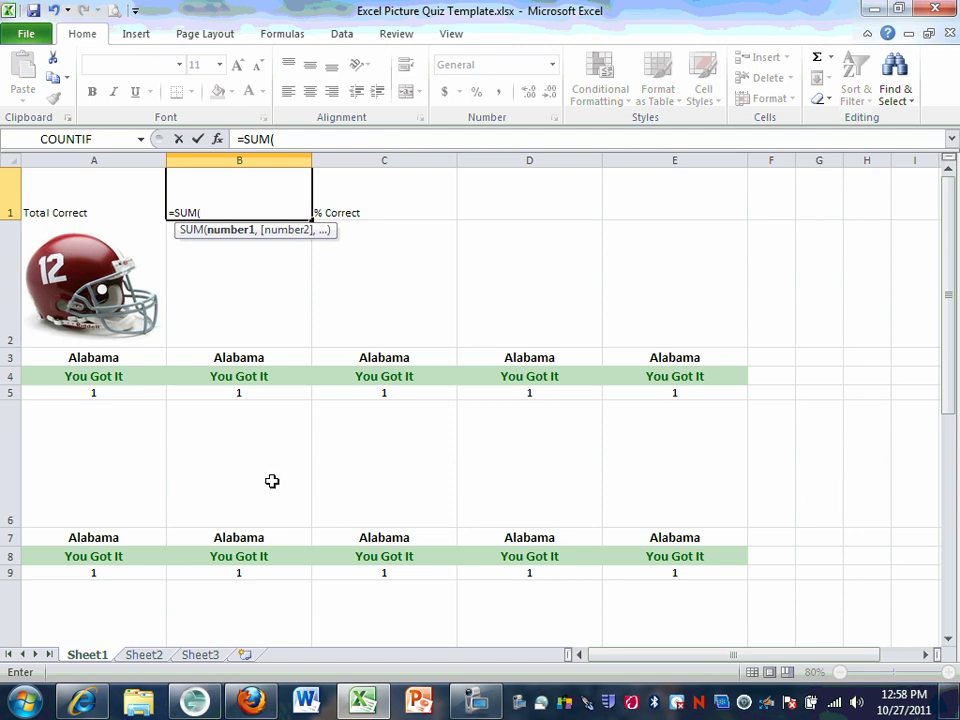
pyautogui.moveTo(91, 392); pyautogui.dragTo(616, 393)
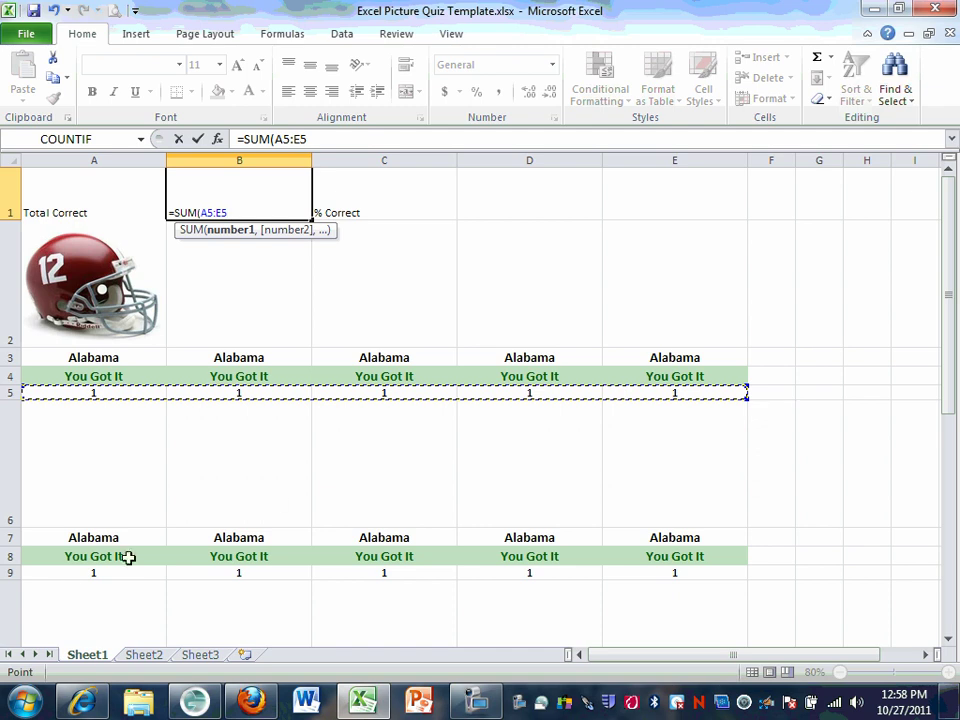
pyautogui.write(',')
pyautogui.moveTo(73, 574); pyautogui.dragTo(651, 572)
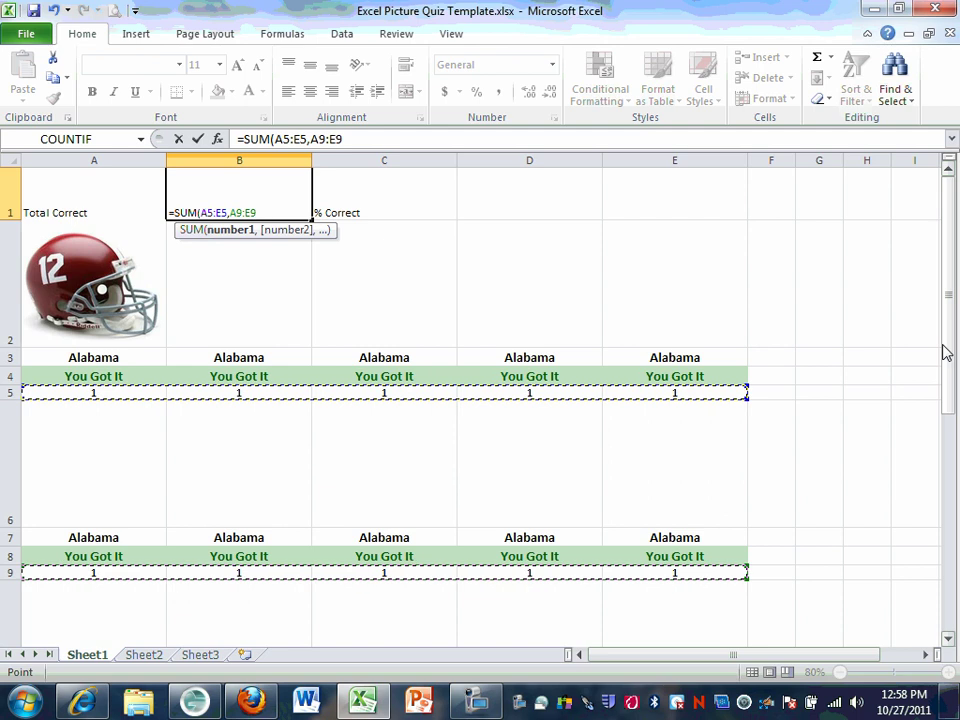
pyautogui.moveTo(945, 352); pyautogui.dragTo(947, 440)
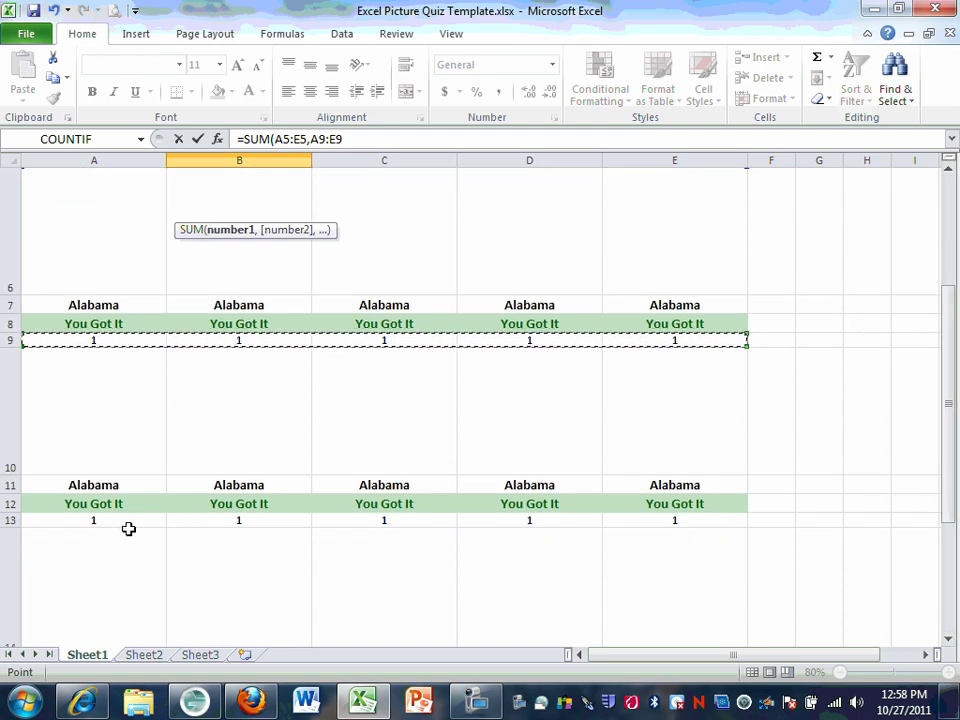
# Step: Add A13:E13, A17:E17 and A21:E21 to the SUM and commit it, giving 25
pyautogui.write(',')
pyautogui.moveTo(107, 523); pyautogui.dragTo(632, 524)
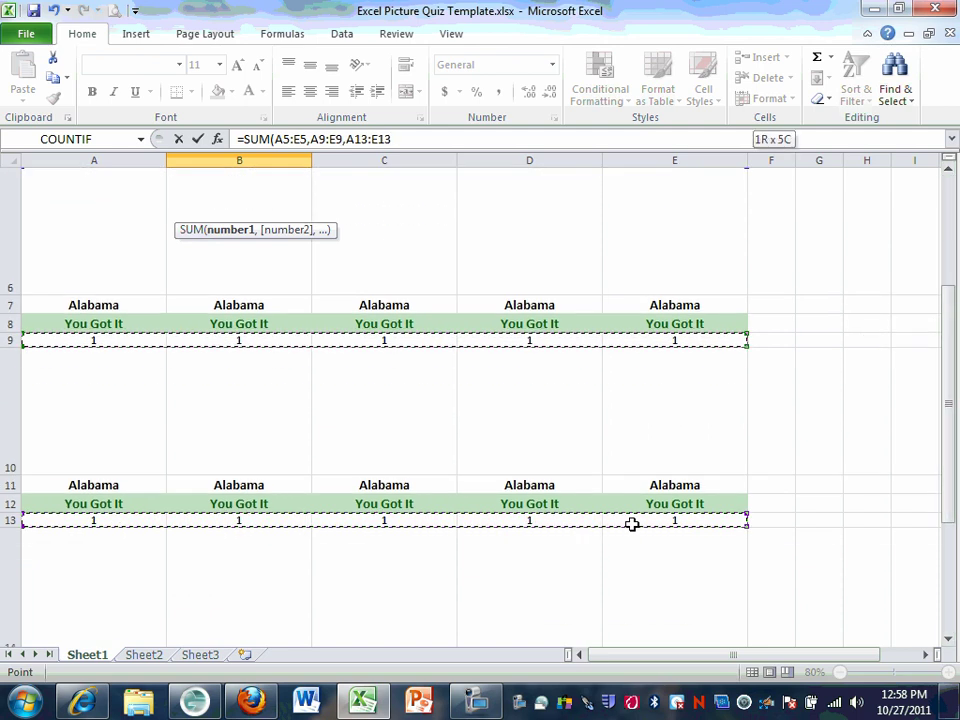
pyautogui.moveTo(953, 386); pyautogui.dragTo(955, 507)
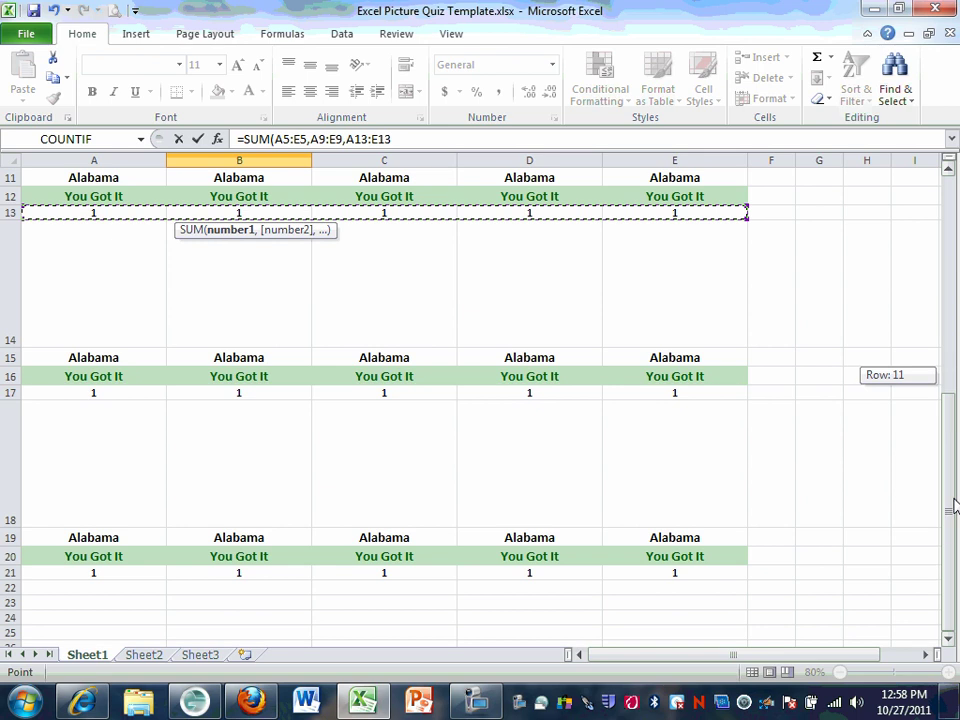
pyautogui.write(',')
pyautogui.moveTo(118, 394); pyautogui.dragTo(671, 392)
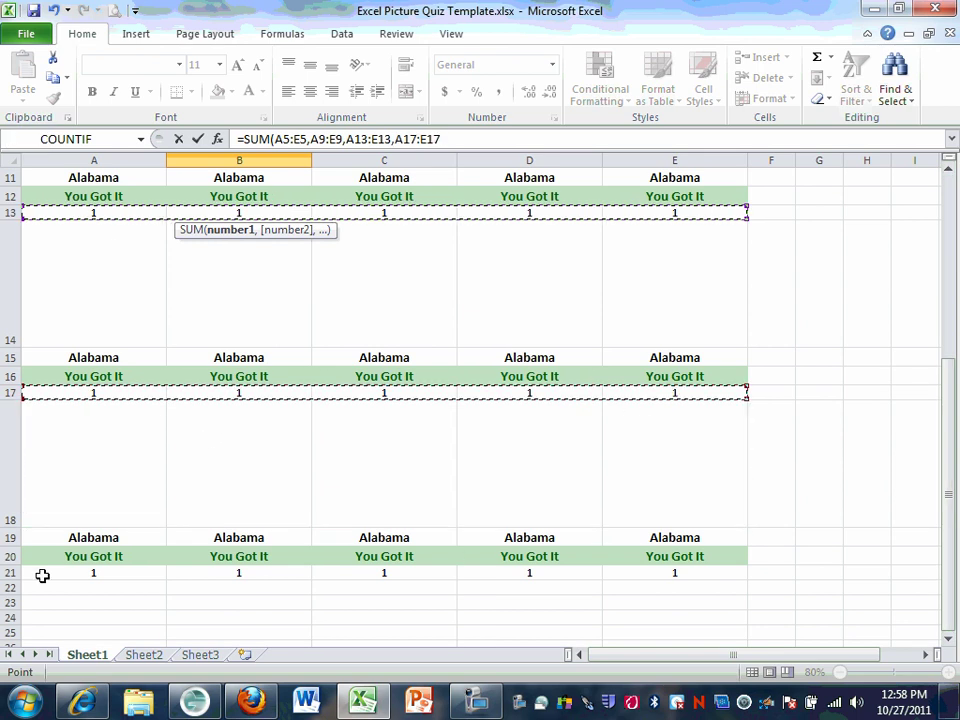
pyautogui.write(',')
pyautogui.moveTo(55, 572); pyautogui.dragTo(620, 575)
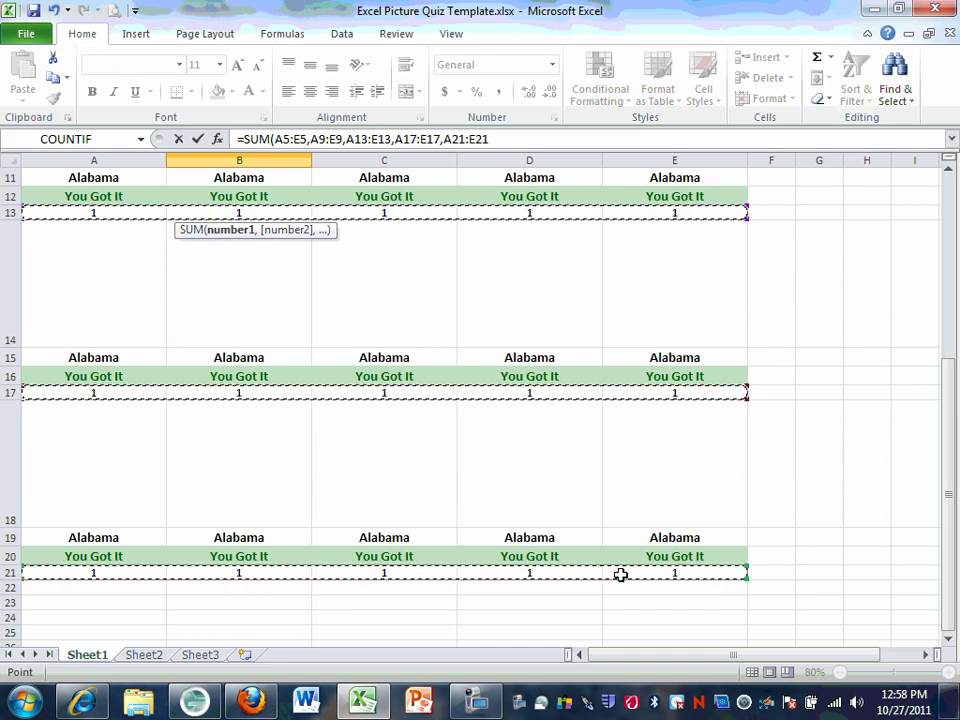
pyautogui.press('Return')
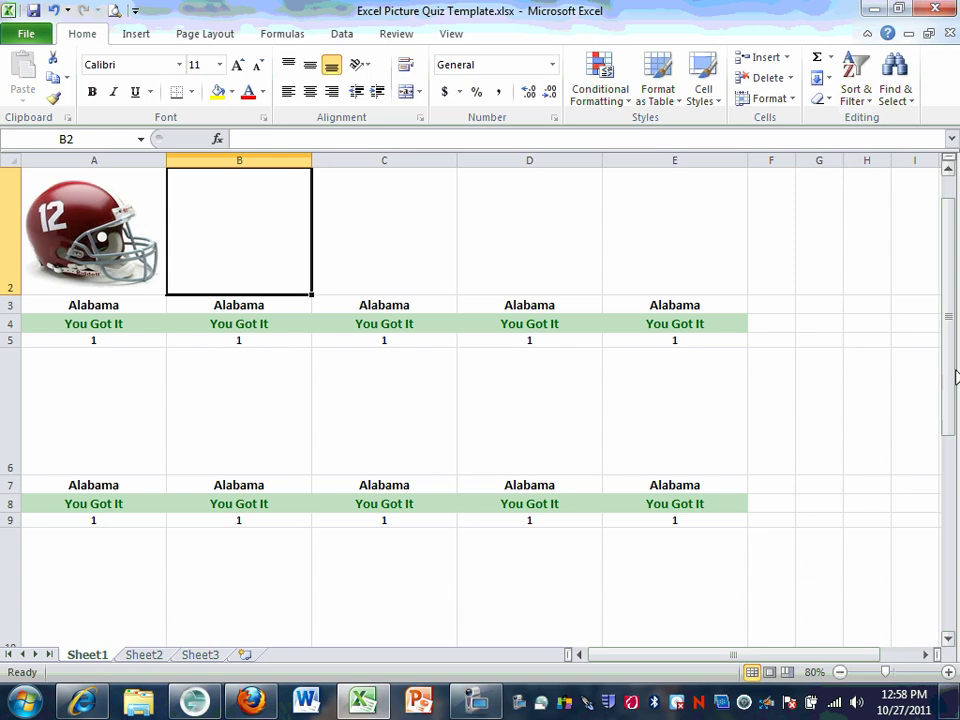
pyautogui.moveTo(955, 372); pyautogui.dragTo(951, 300)
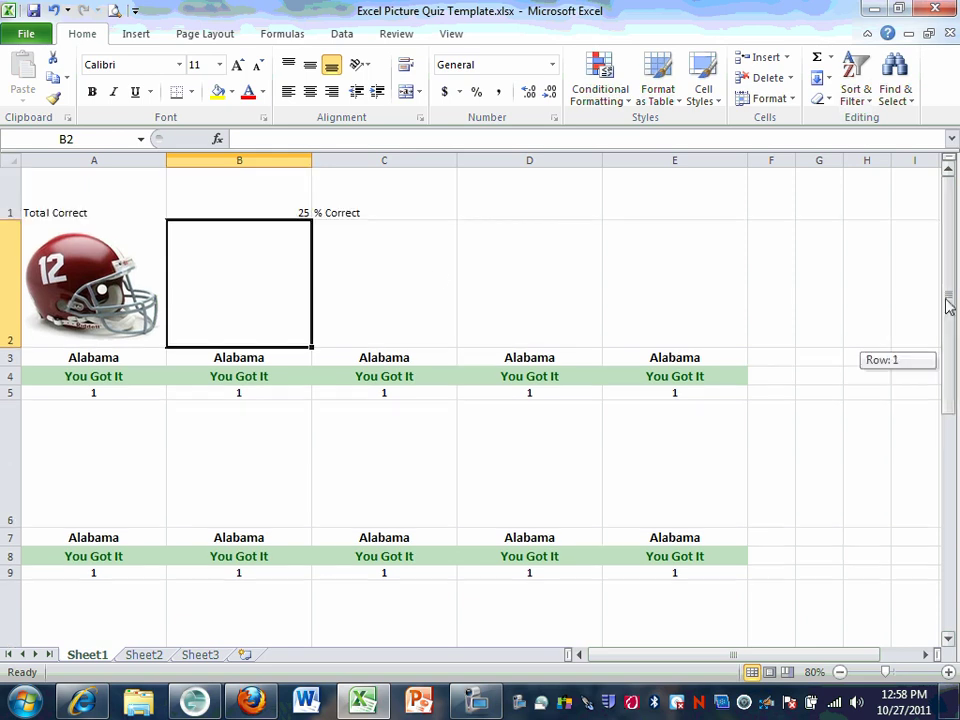
# Step: Centre and bold the Total Correct value in B1, enlarging its font five steps
pyautogui.click(256, 190)
pyautogui.click(310, 91)
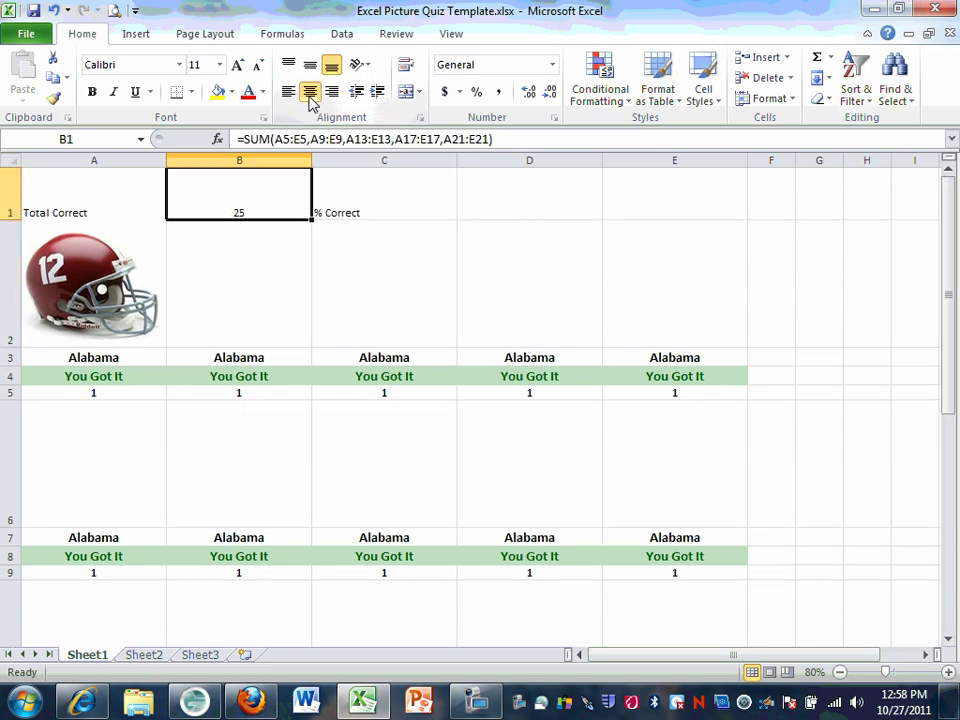
pyautogui.click(92, 91)
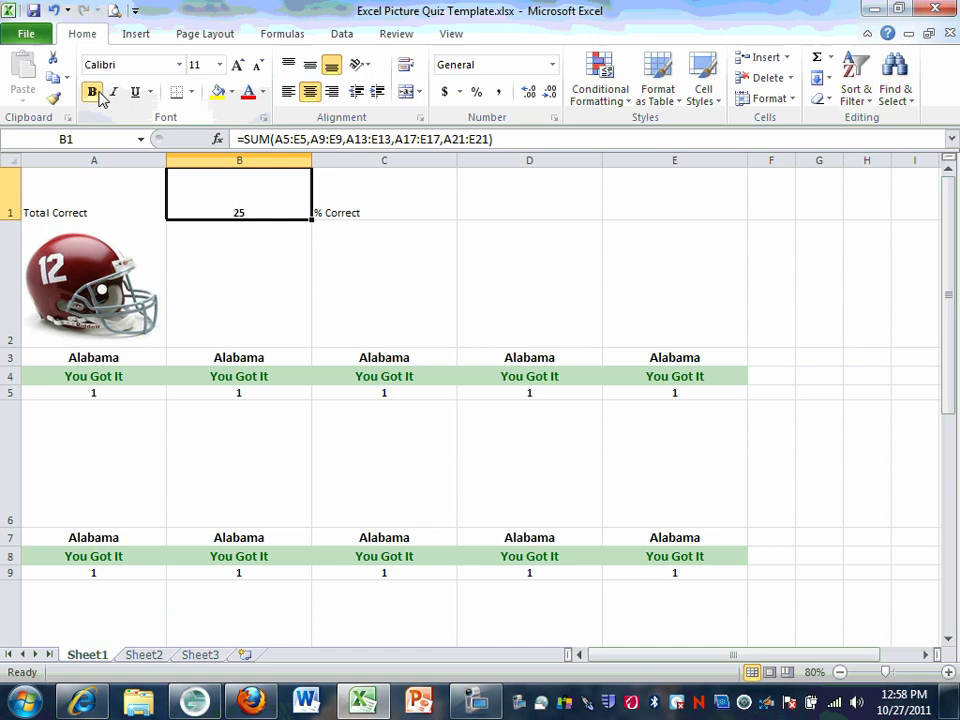
pyautogui.click(237, 65)
pyautogui.click(237, 65)
pyautogui.click(237, 65)
pyautogui.click(237, 65)
pyautogui.click(237, 65)
pyautogui.click(237, 65)
pyautogui.click(237, 65)
pyautogui.click(237, 65)
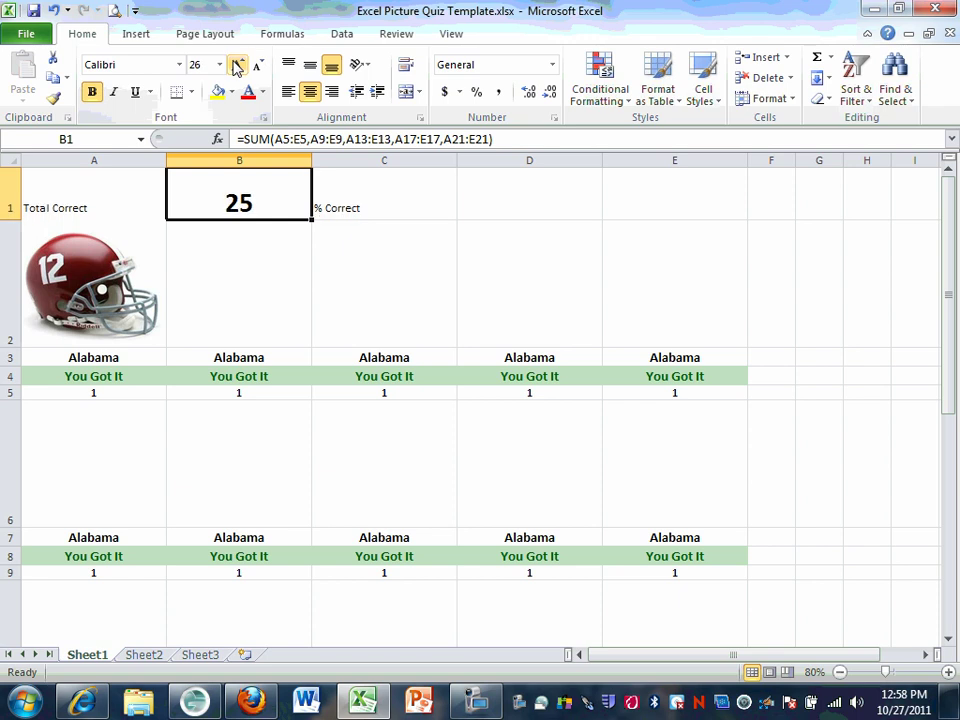
pyautogui.click(237, 65)
# Step: Enter the wrong answer n in B3 so the total drops to 24
pyautogui.click(261, 457)
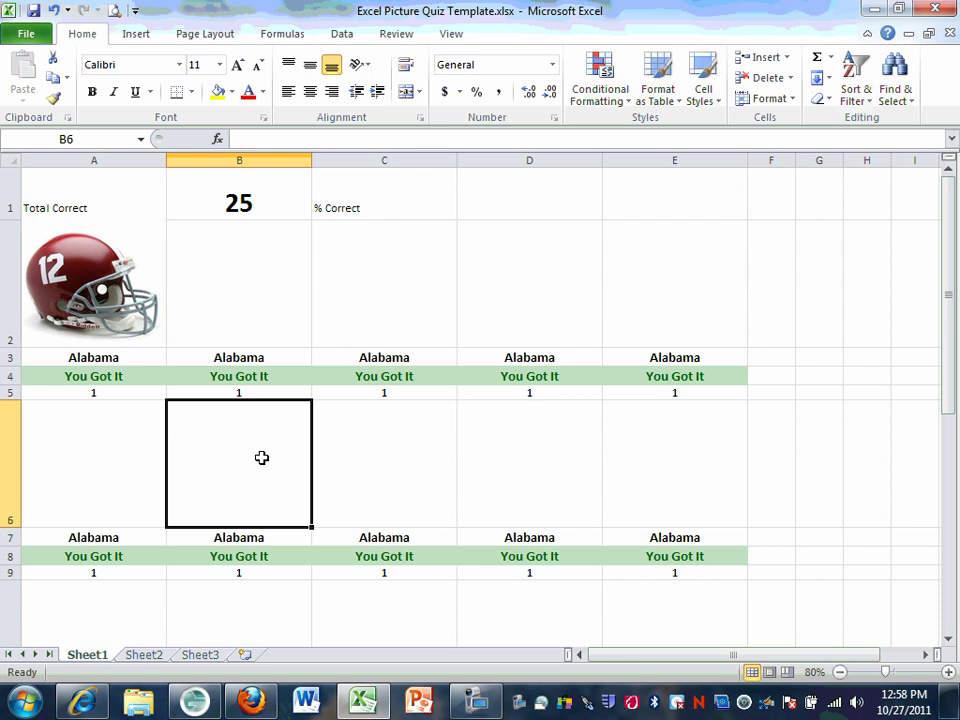
pyautogui.press('Up')
pyautogui.press('Up')
pyautogui.press('Up')
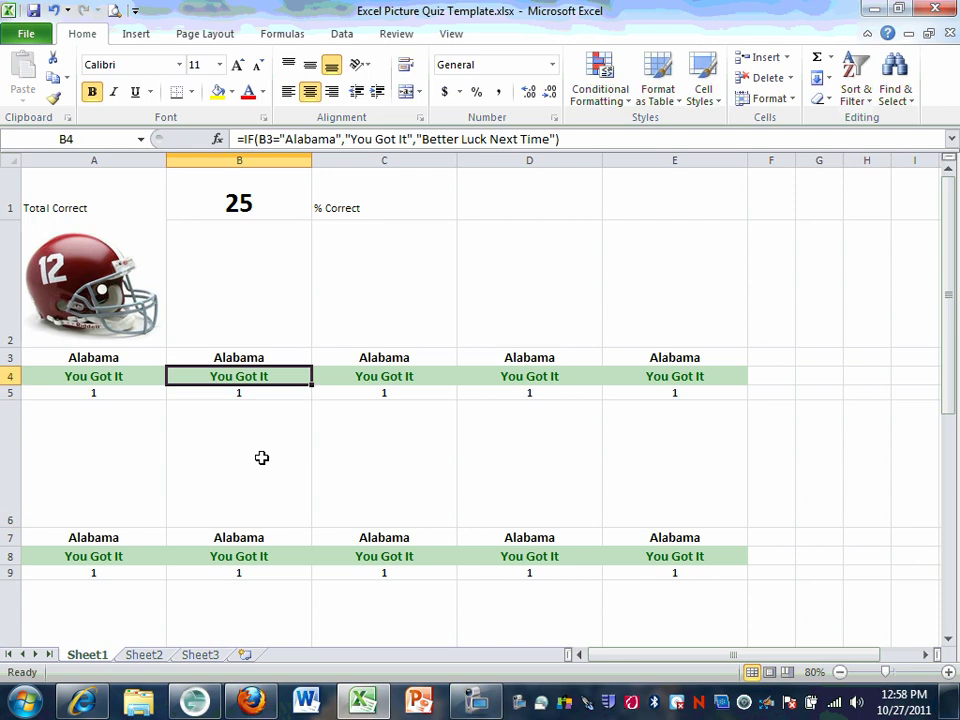
pyautogui.write('nab')
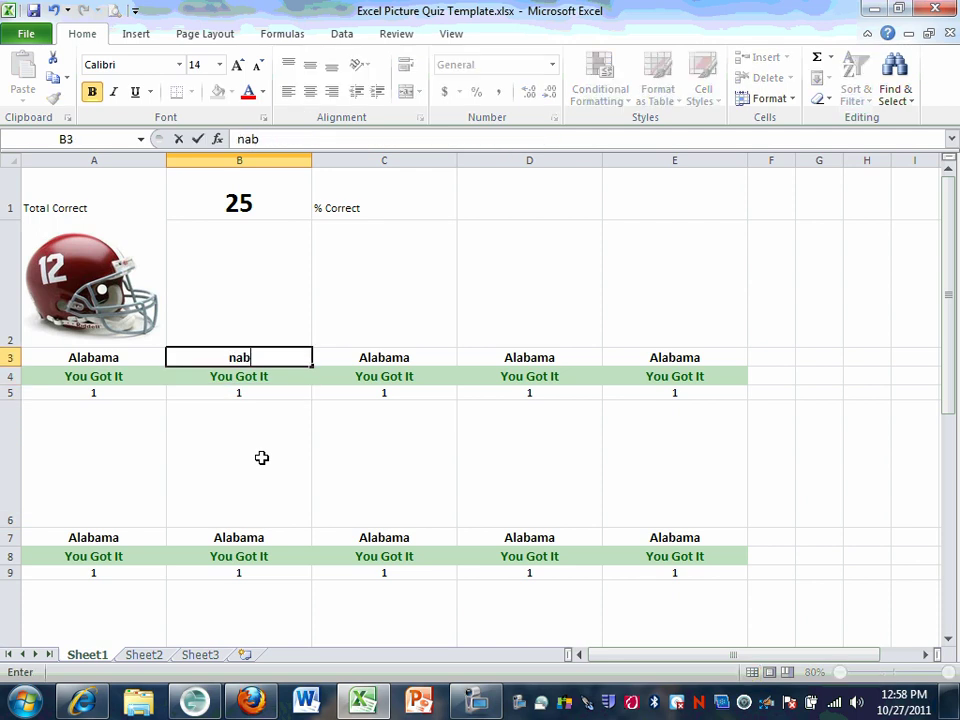
pyautogui.press('BackSpace')
pyautogui.press('BackSpace')
pyautogui.press('Return')
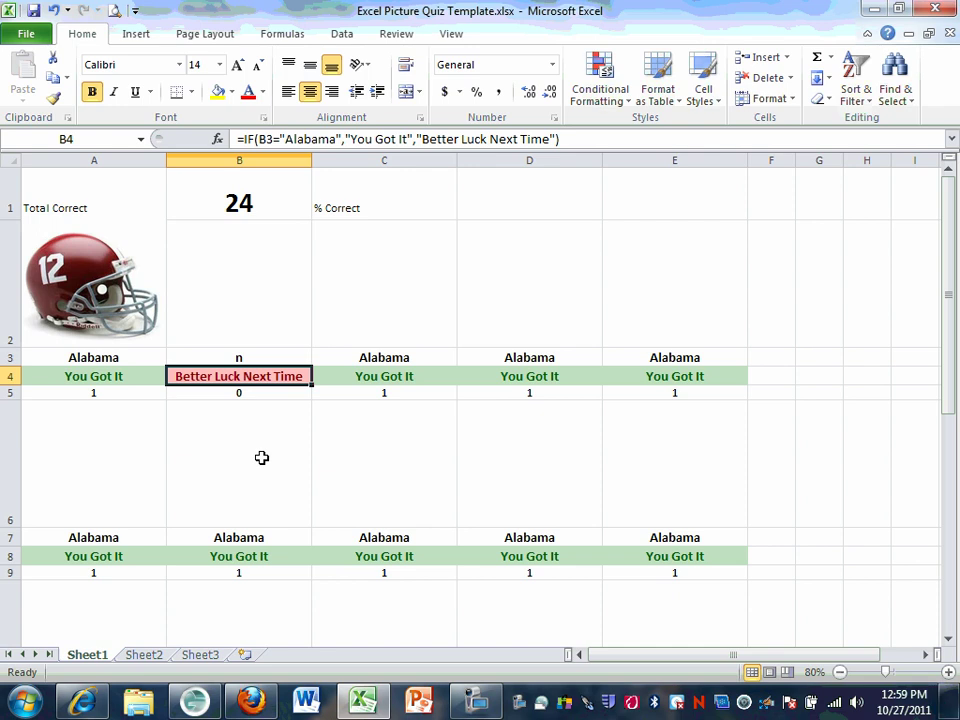
pyautogui.press('Up')
pyautogui.press('Up')
pyautogui.press('Up')
# Step: Enter the % Correct formula =B1/25 in cell D1
pyautogui.press('Right')
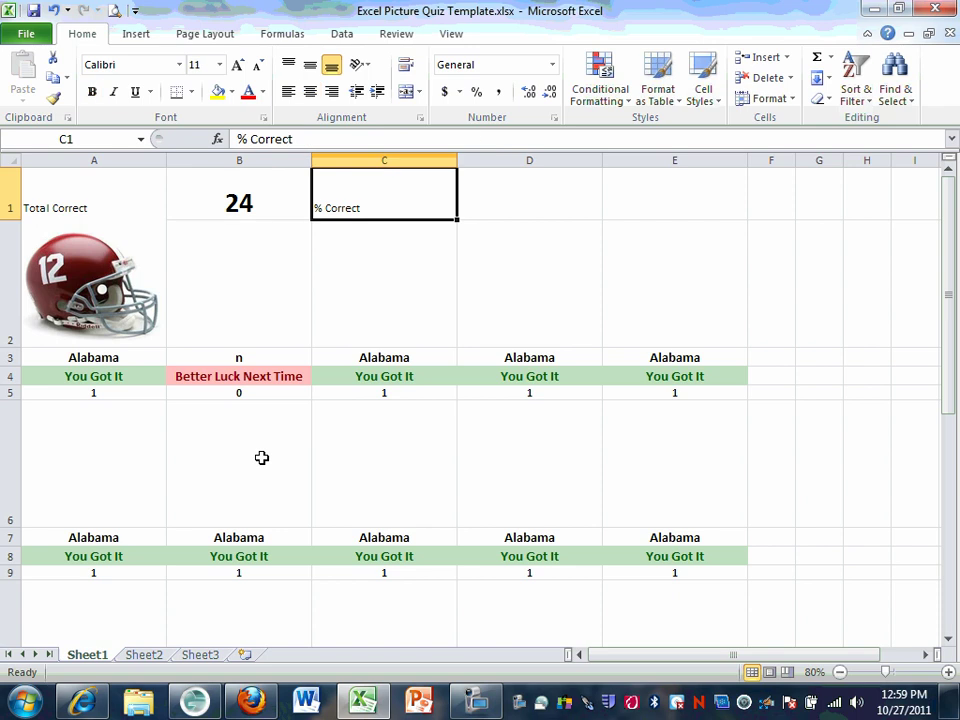
pyautogui.press('Right')
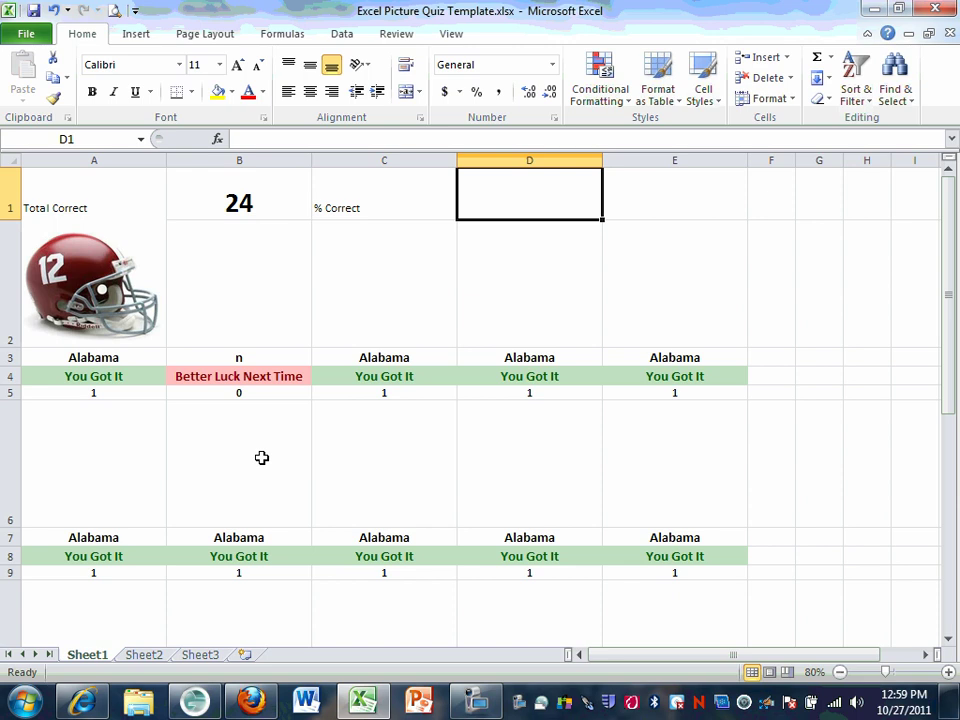
pyautogui.write('=')
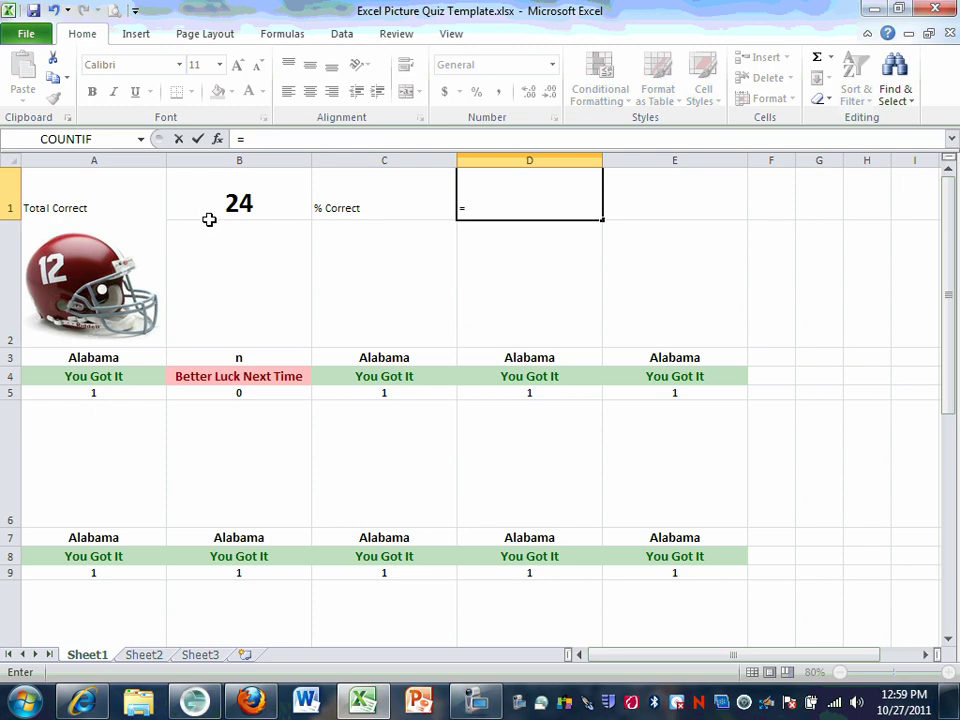
pyautogui.click(241, 203)
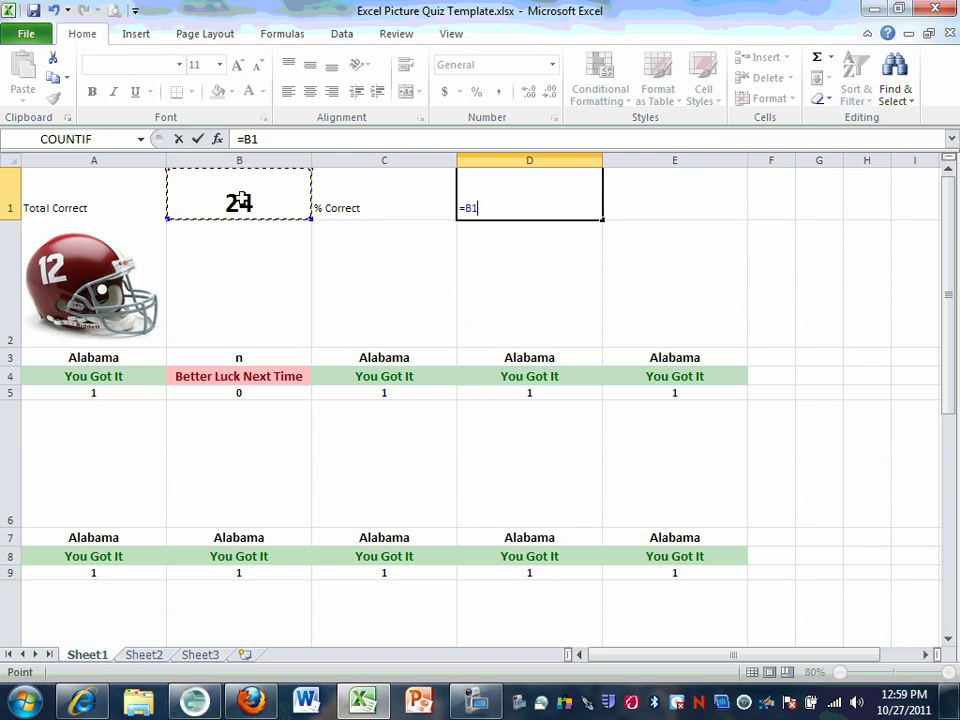
pyautogui.write('/')
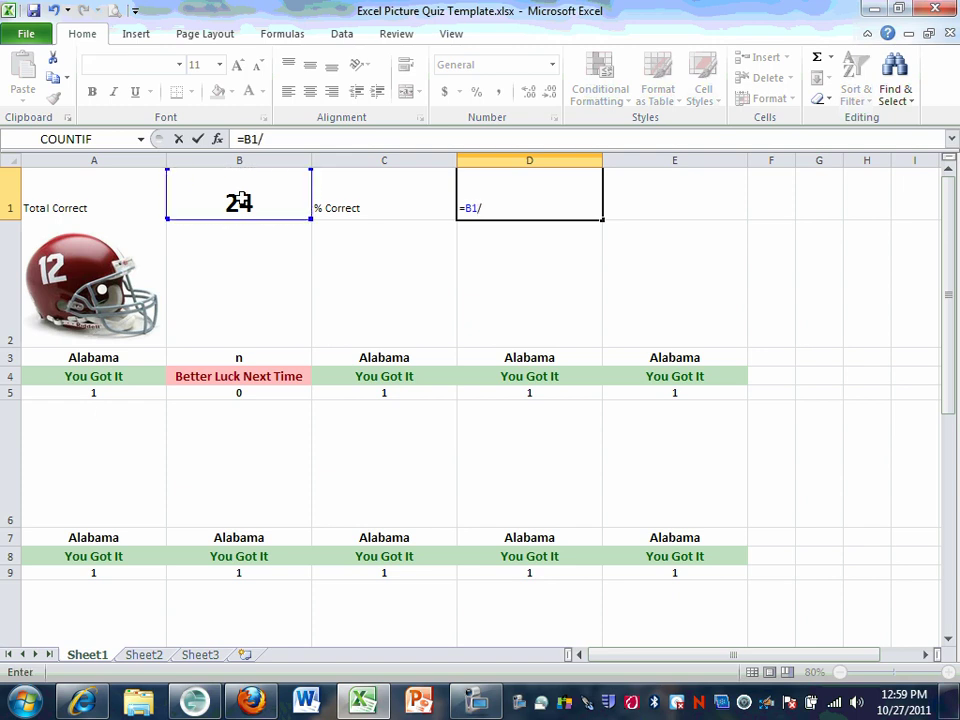
pyautogui.write('25')
pyautogui.press('Return')
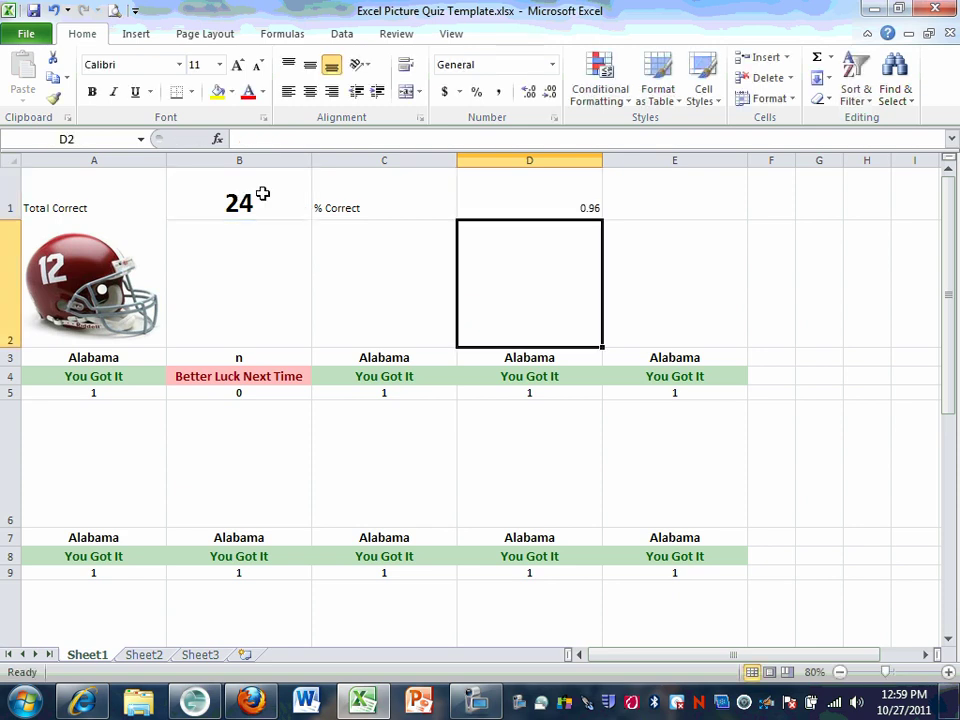
# Step: Format D1 as a percentage (96%) and make the top row labels larger and bold
pyautogui.click(506, 190)
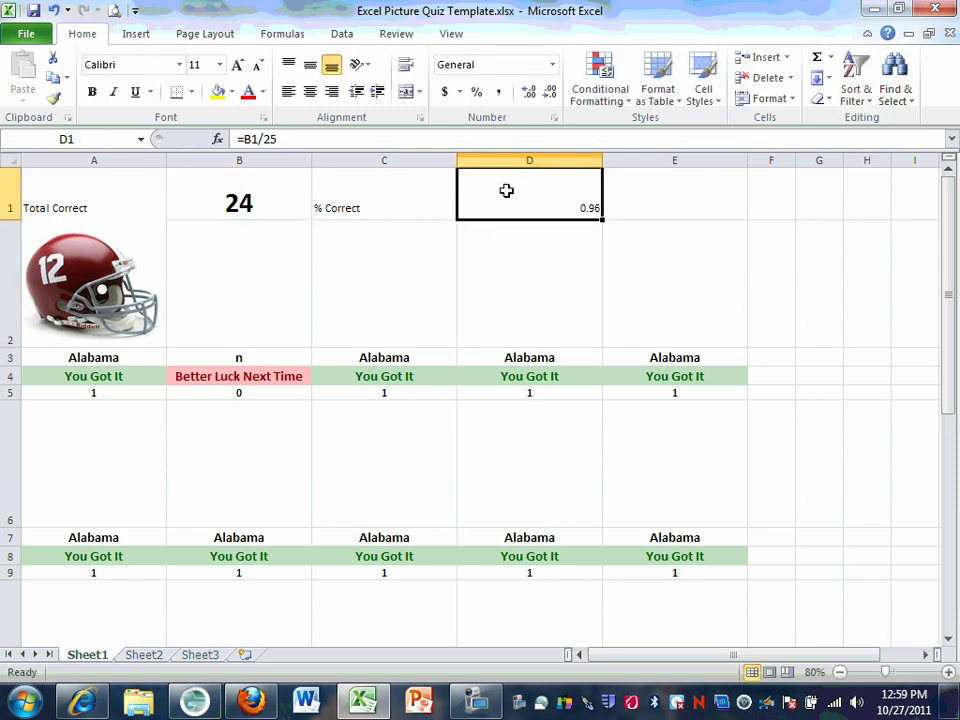
pyautogui.click(476, 91)
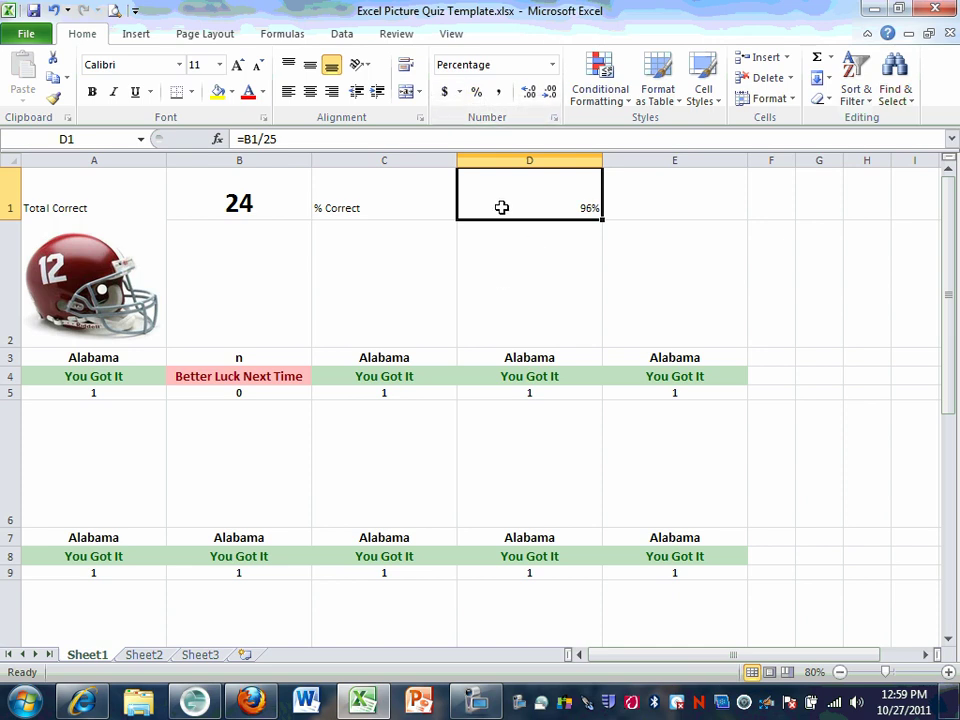
pyautogui.click(476, 700)
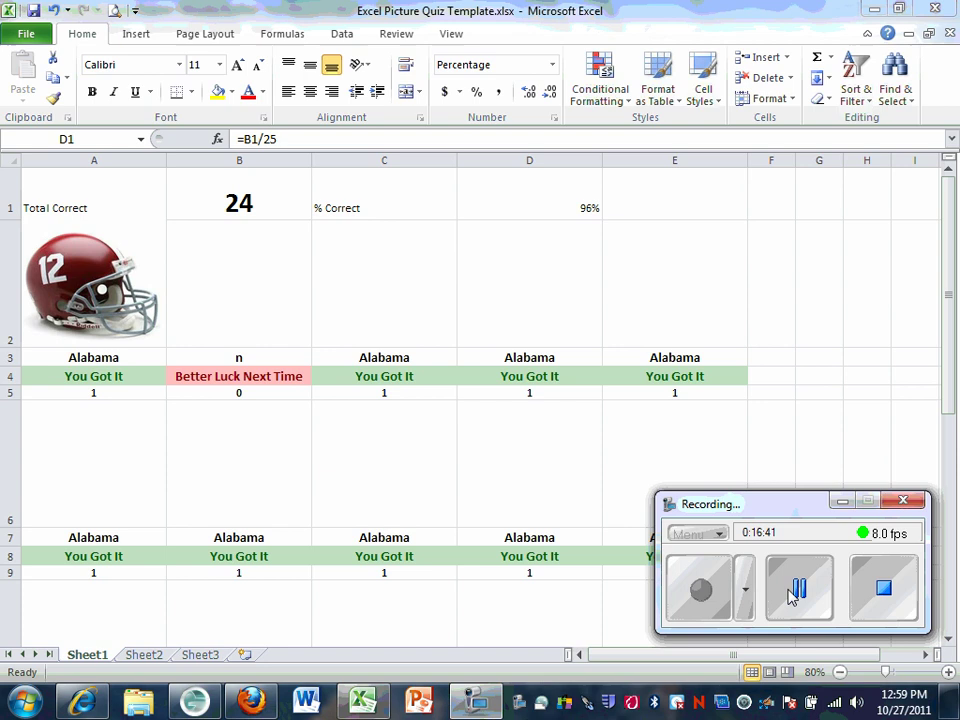
pyautogui.click(797, 587)
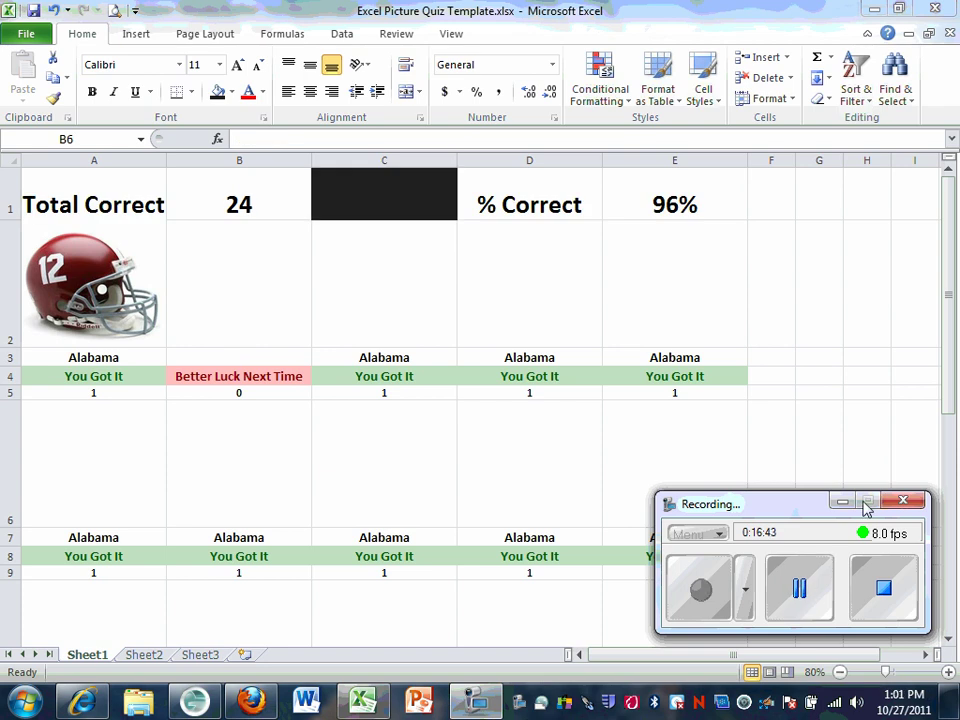
# Step: Move the recorder window aside and switch to Excel's Review ribbon
pyautogui.click(843, 500)
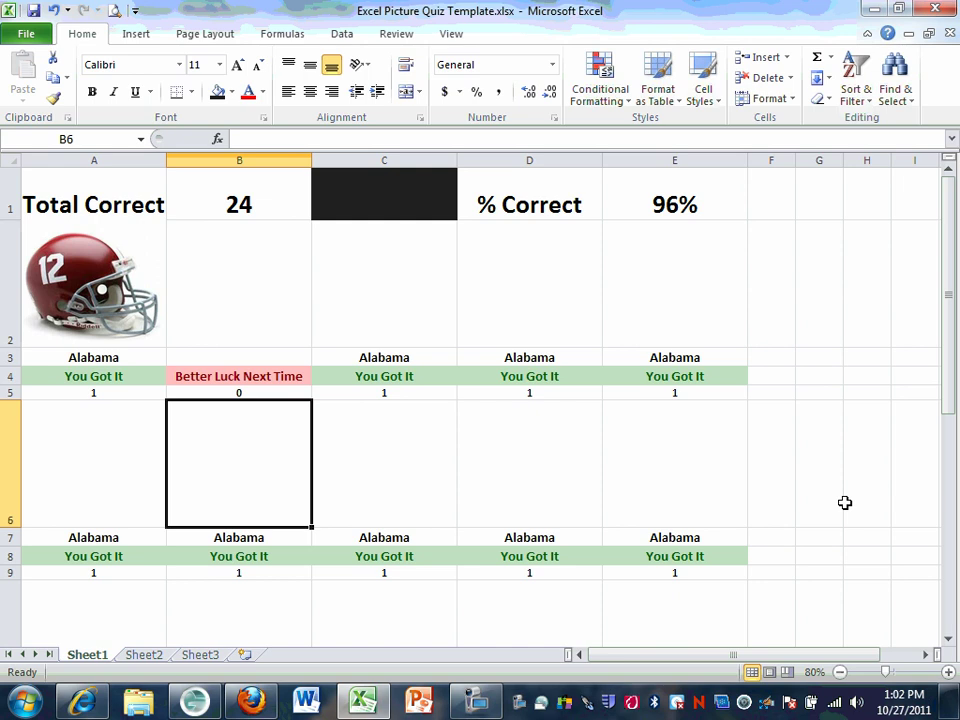
pyautogui.click(394, 36)
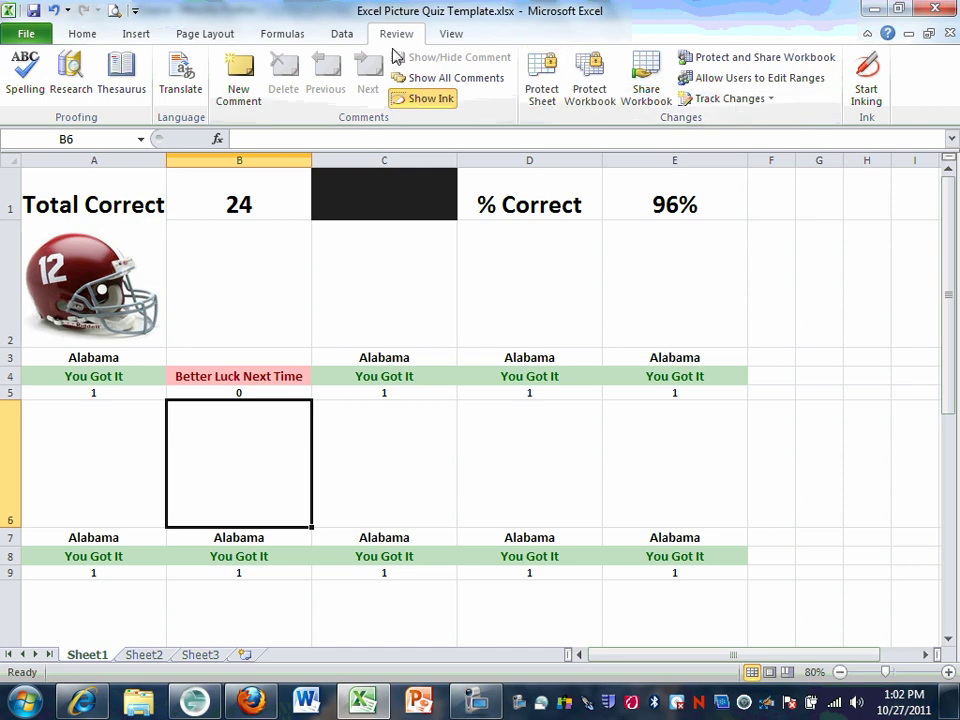
# Step: Protect the quiz sheet with a confirmed password, allowing only unlocked cells to be selected
pyautogui.click(545, 100)
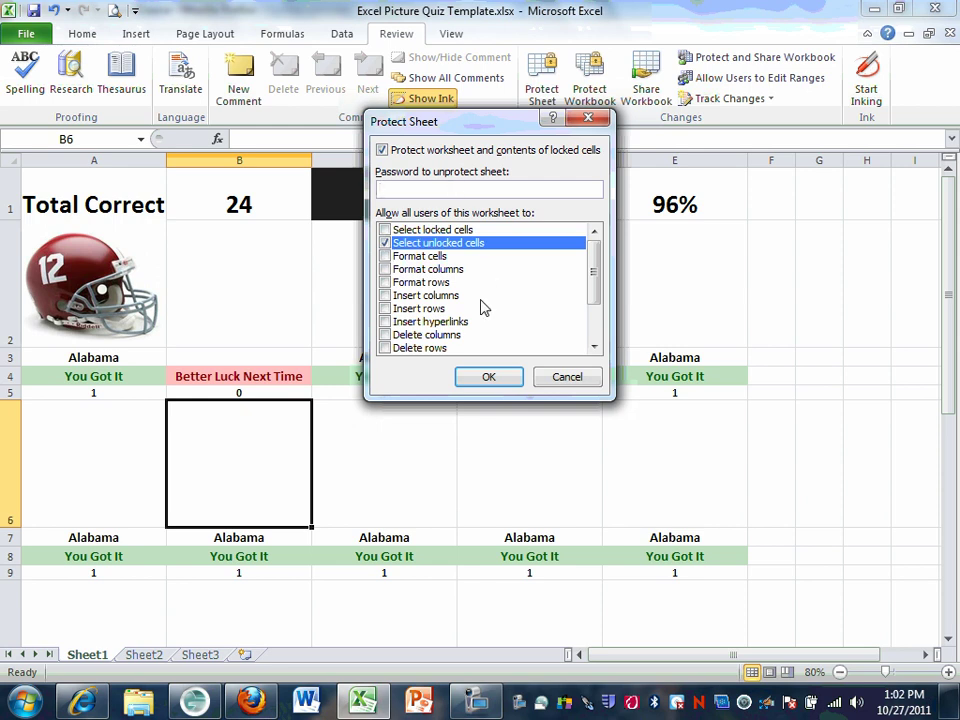
pyautogui.click(488, 378)
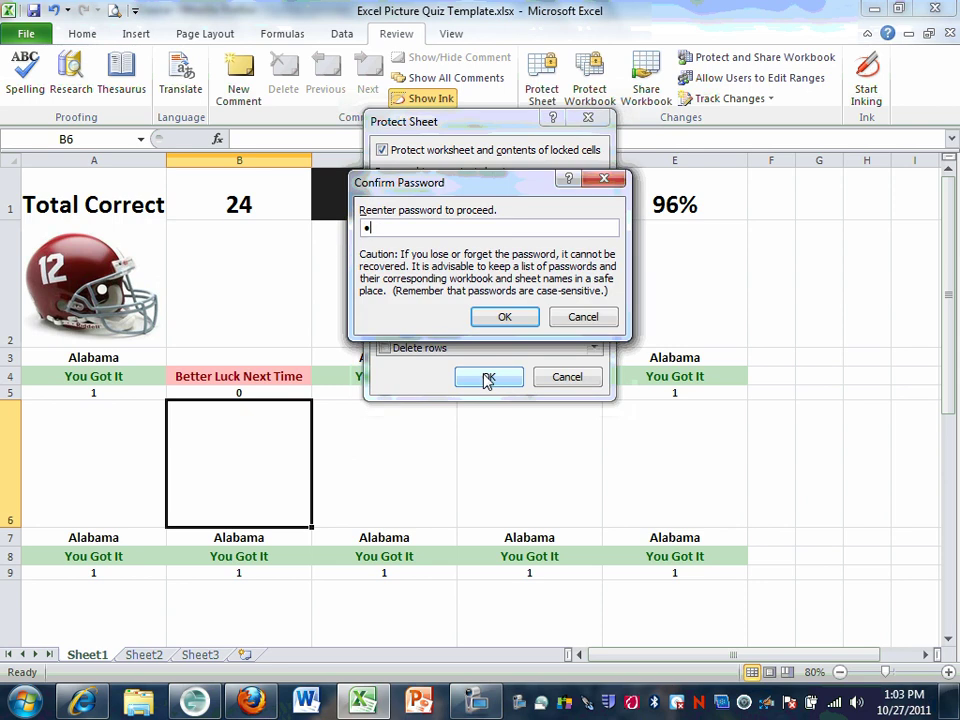
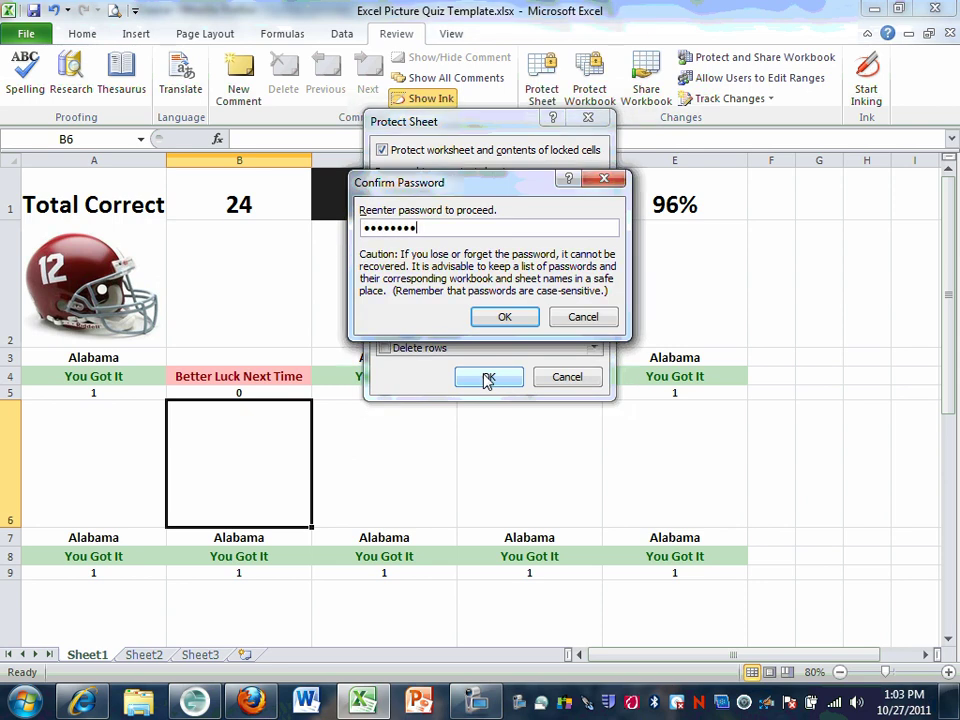
pyautogui.press('Return')
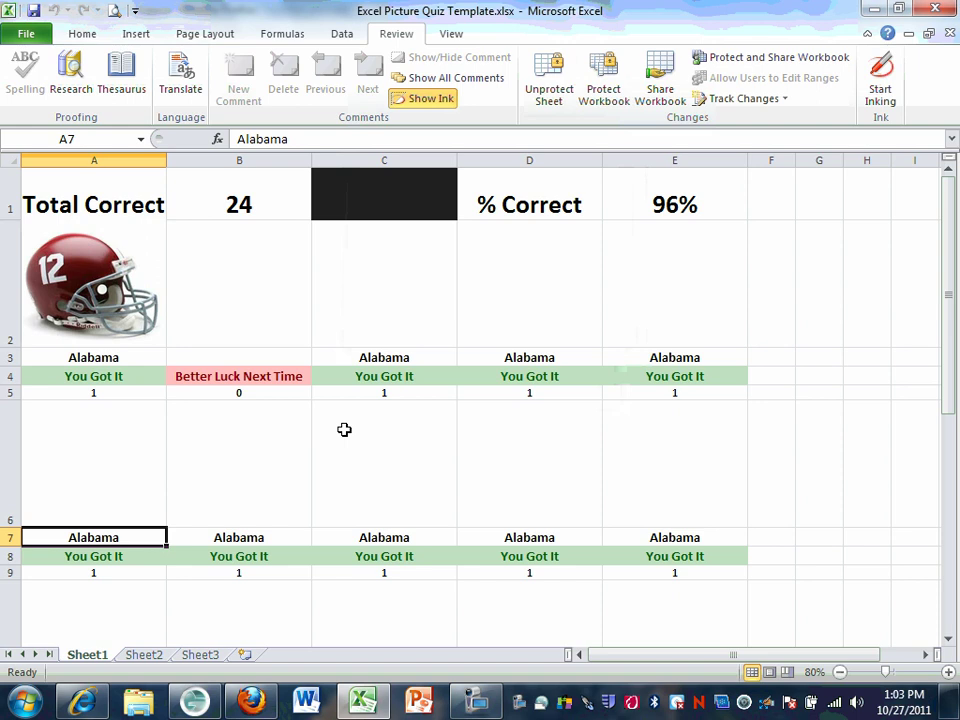
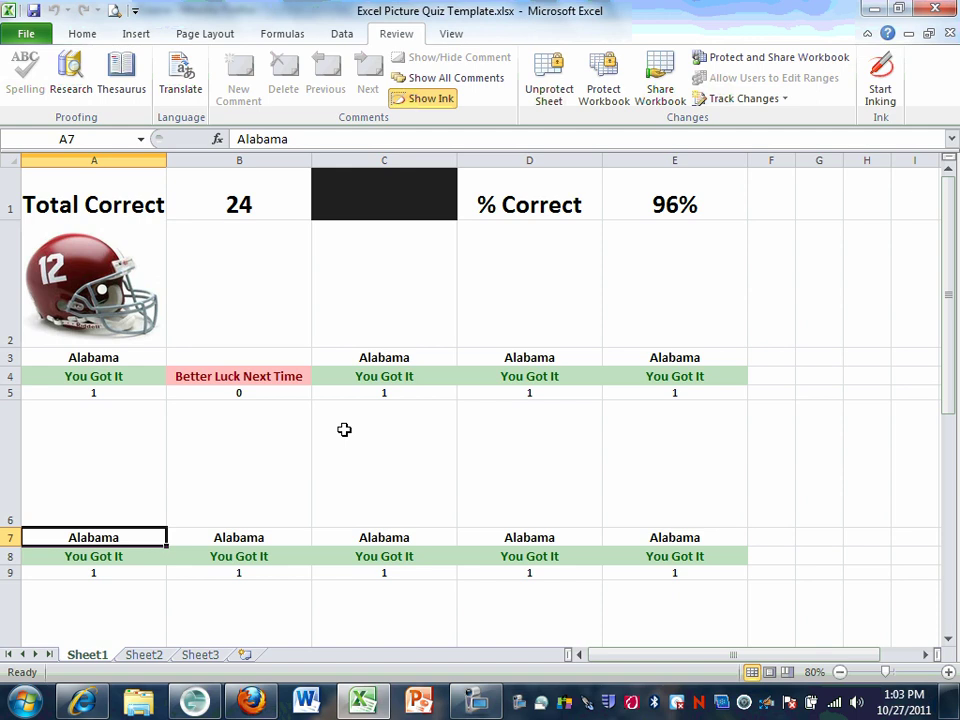
# Step: Toggle Show Formulas on to view the score formulas, then switch back to values with Ctrl+`
pyautogui.hotkey('ctrl', '`')
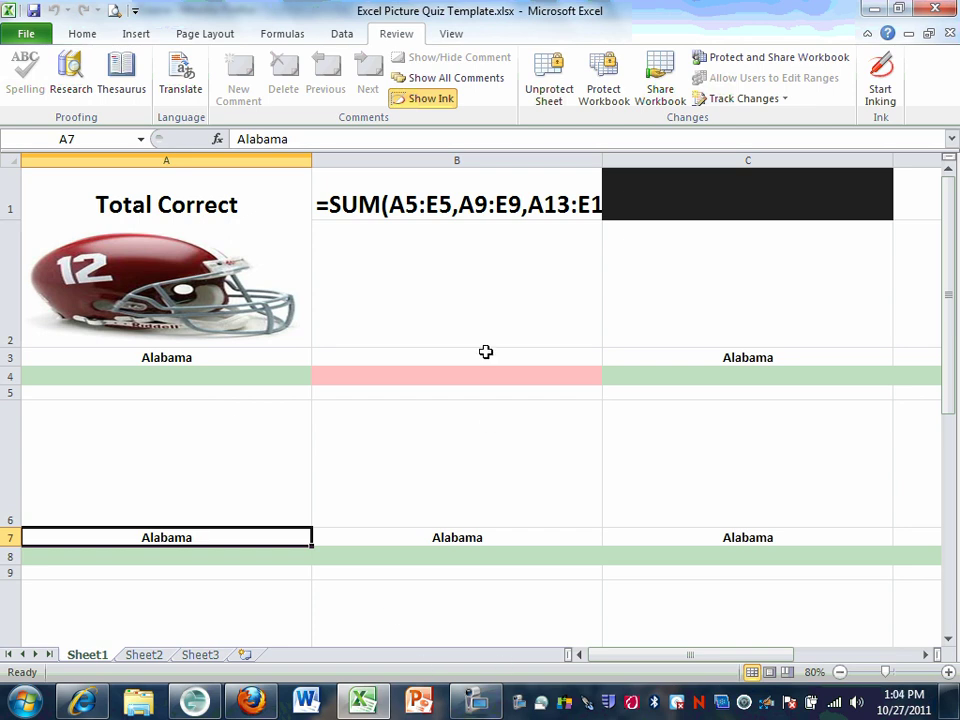
pyautogui.hotkey('ctrl', '`')
# Step: Unprotect the quiz sheet by entering its protection password
pyautogui.click(549, 93)
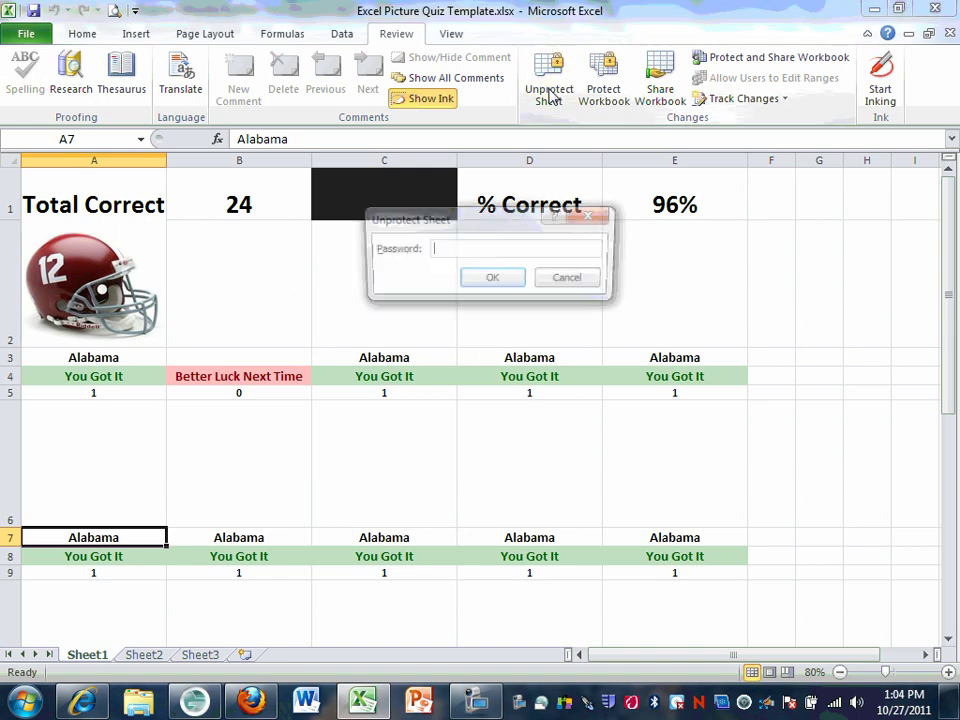
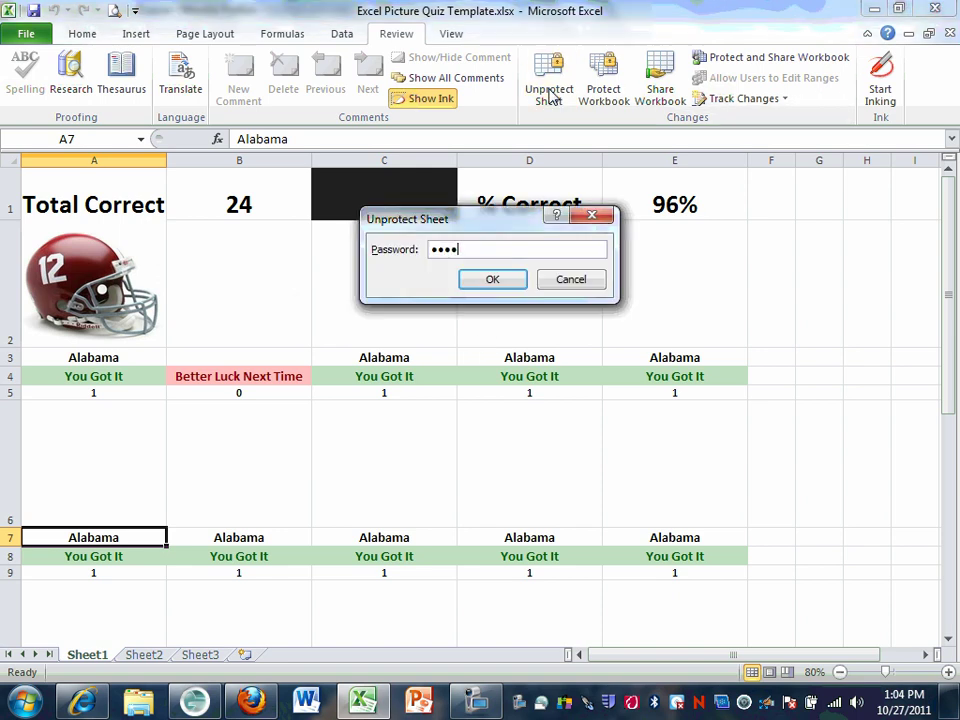
pyautogui.press('Return')
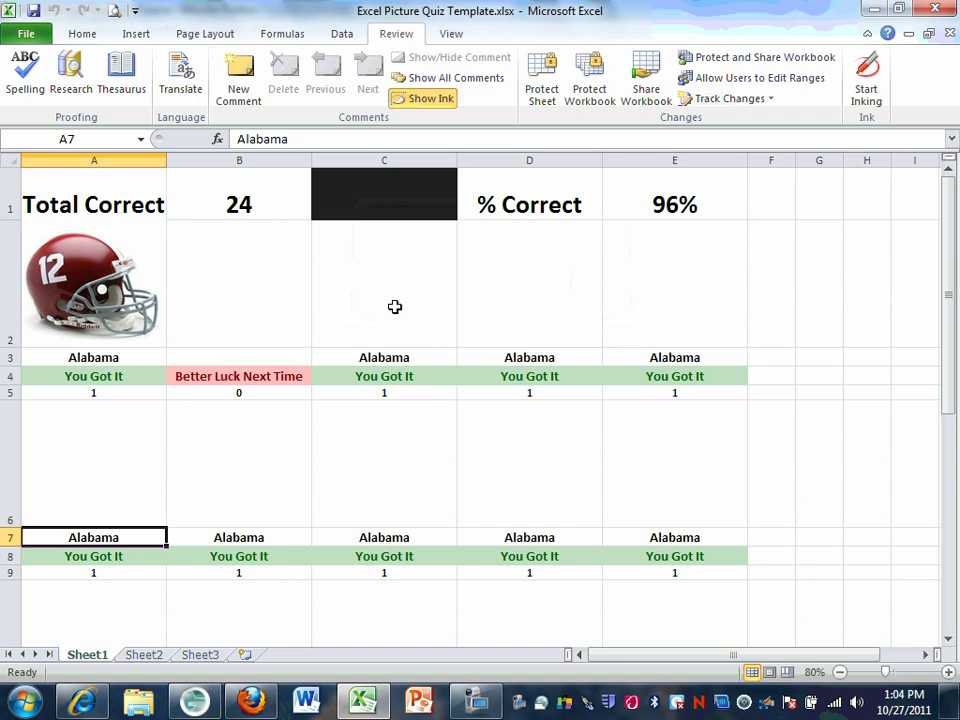
# Step: Set the Total Correct formula cell B1 to Hidden in its Protection format settings
pyautogui.rightClick(240, 204)
pyautogui.click(185, 462)
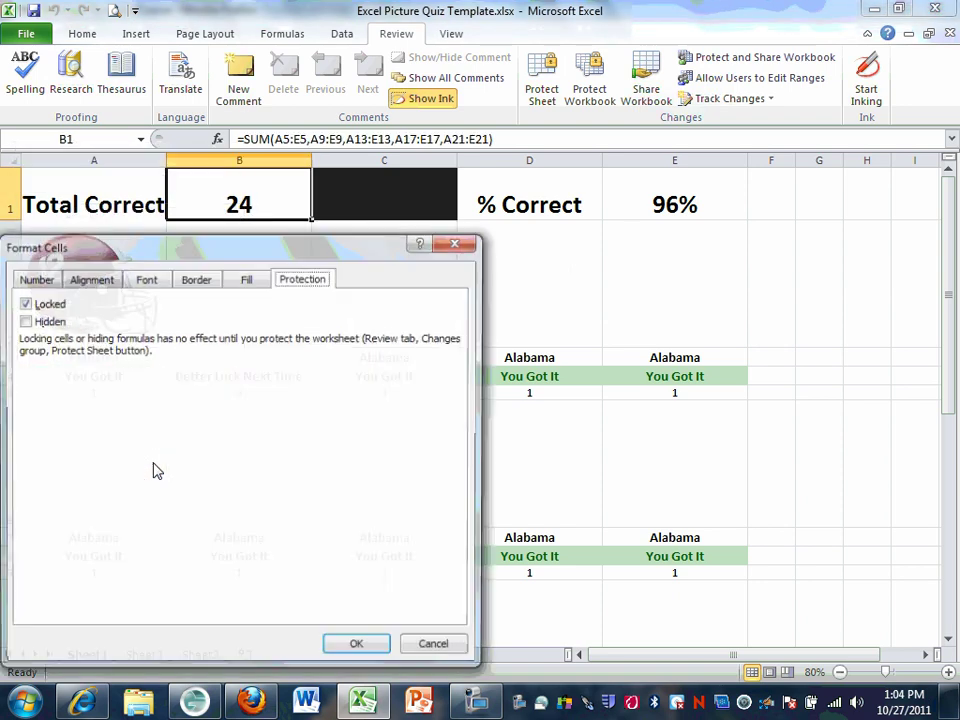
pyautogui.click(25, 321)
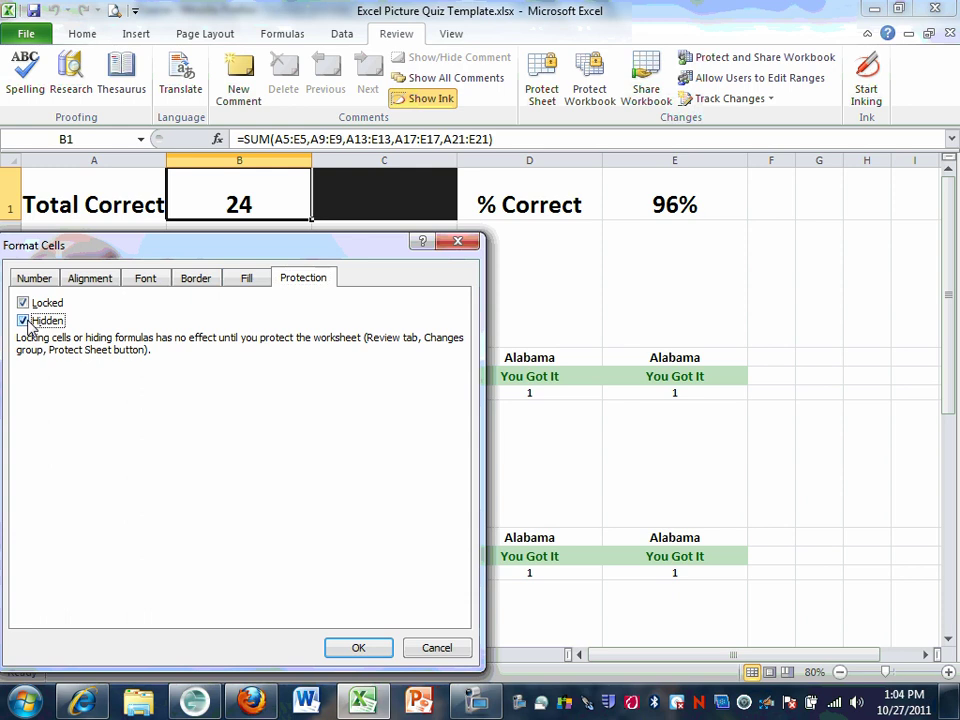
pyautogui.click(356, 646)
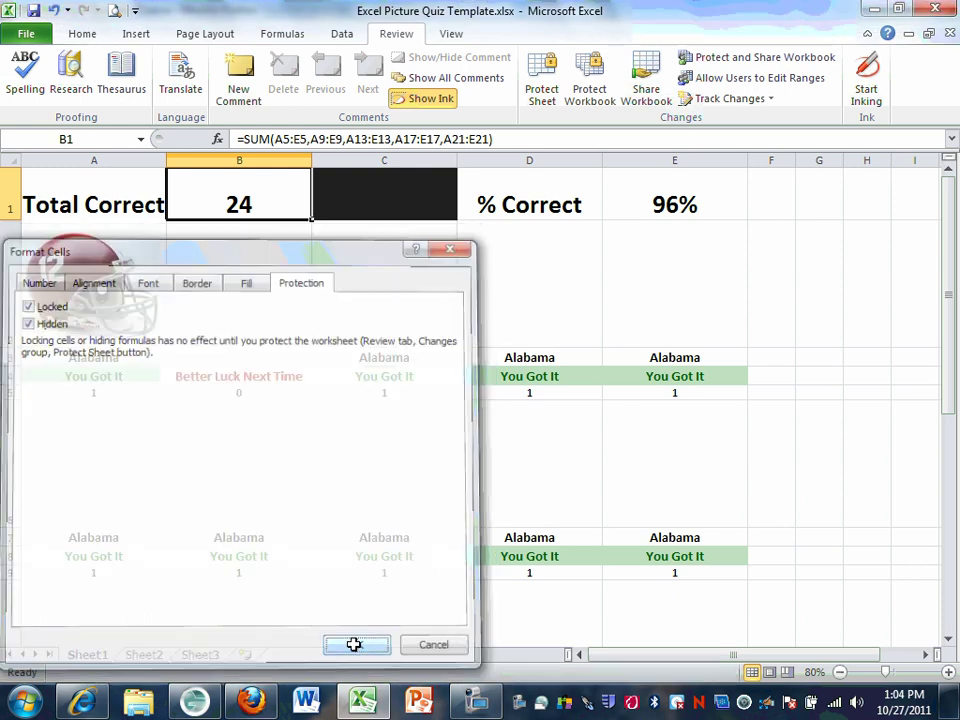
# Step: Set the % Correct formula cell E1 to Hidden as well
pyautogui.rightClick(662, 188)
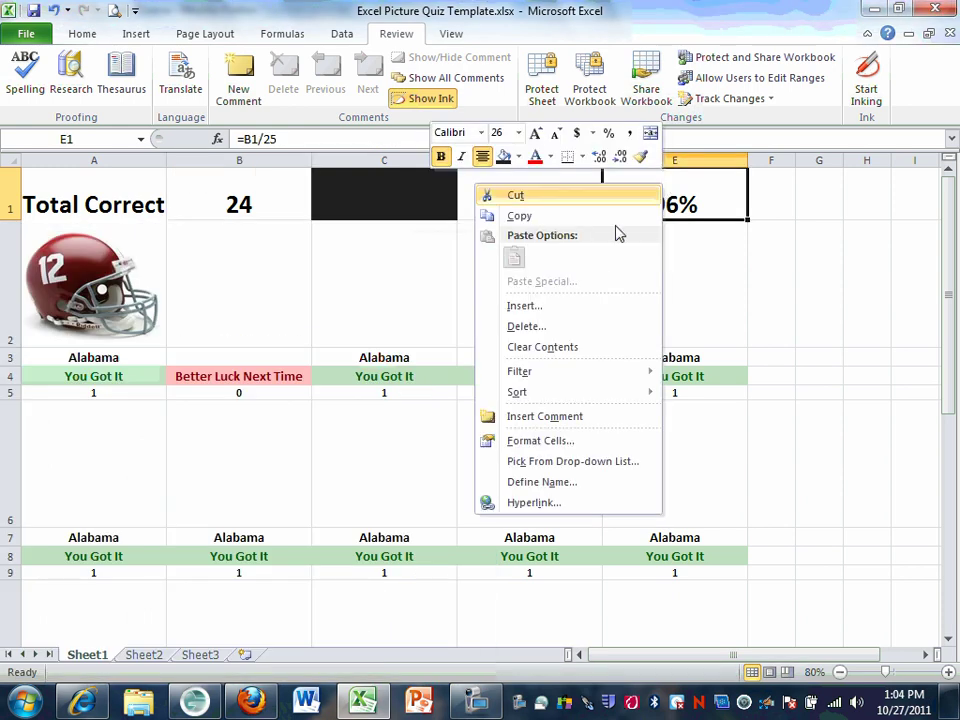
pyautogui.click(552, 442)
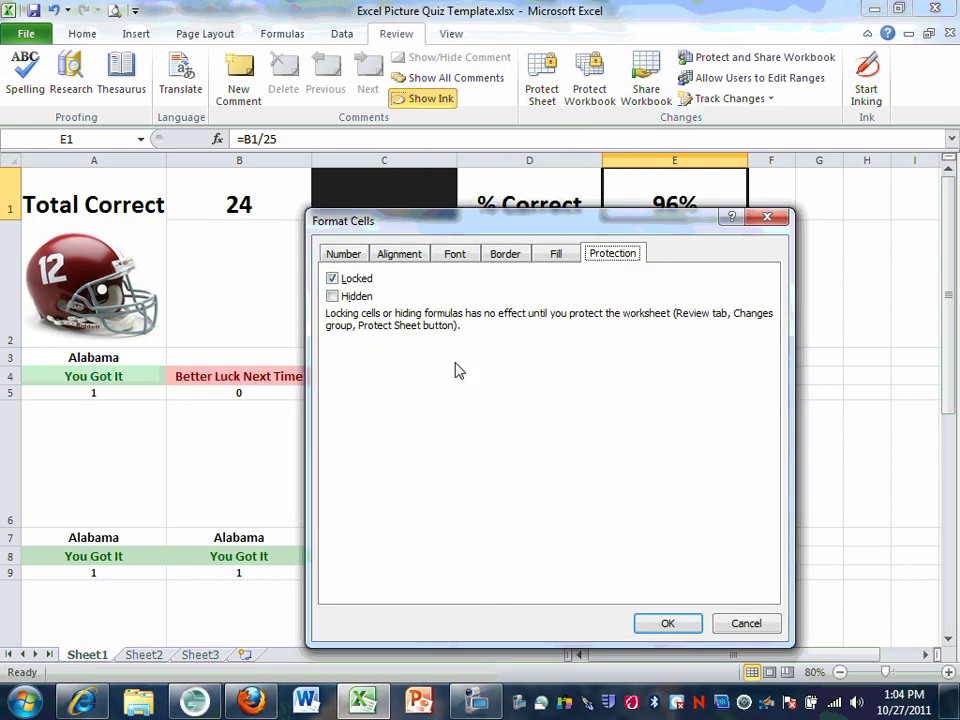
pyautogui.click(332, 296)
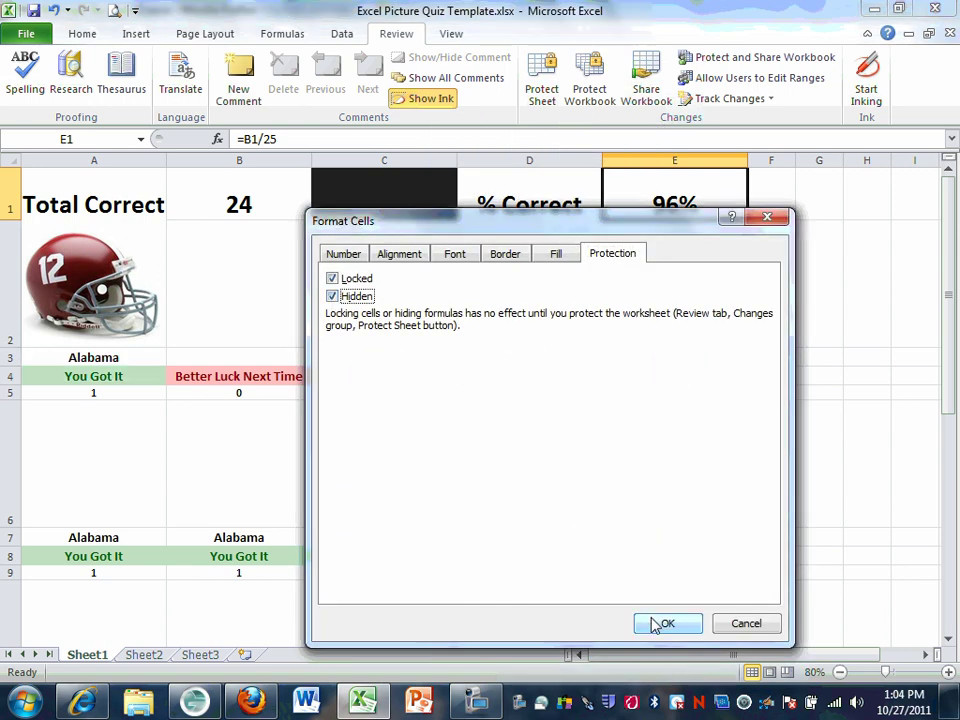
pyautogui.click(660, 623)
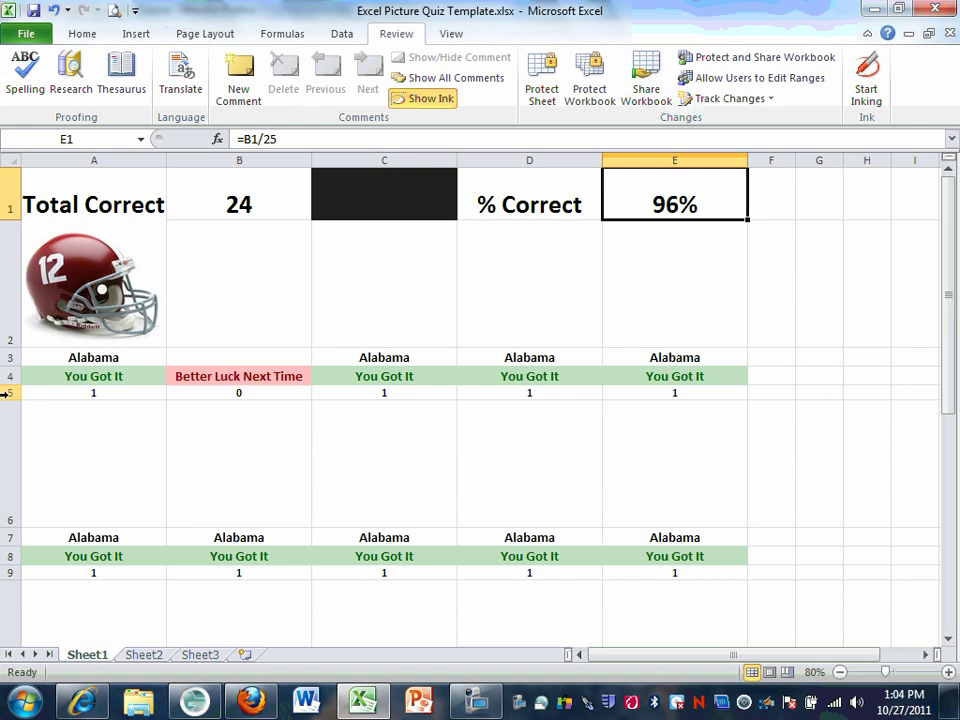
# Step: Hide the 1/0 scoring rows 5 and 9
pyautogui.rightClick(9, 394)
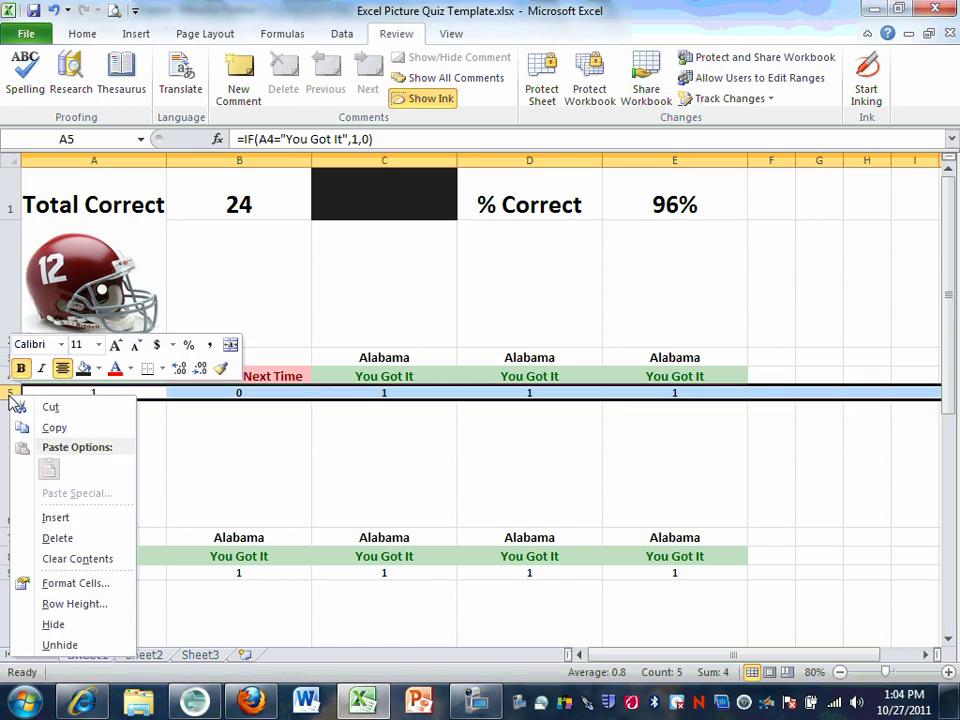
pyautogui.click(53, 625)
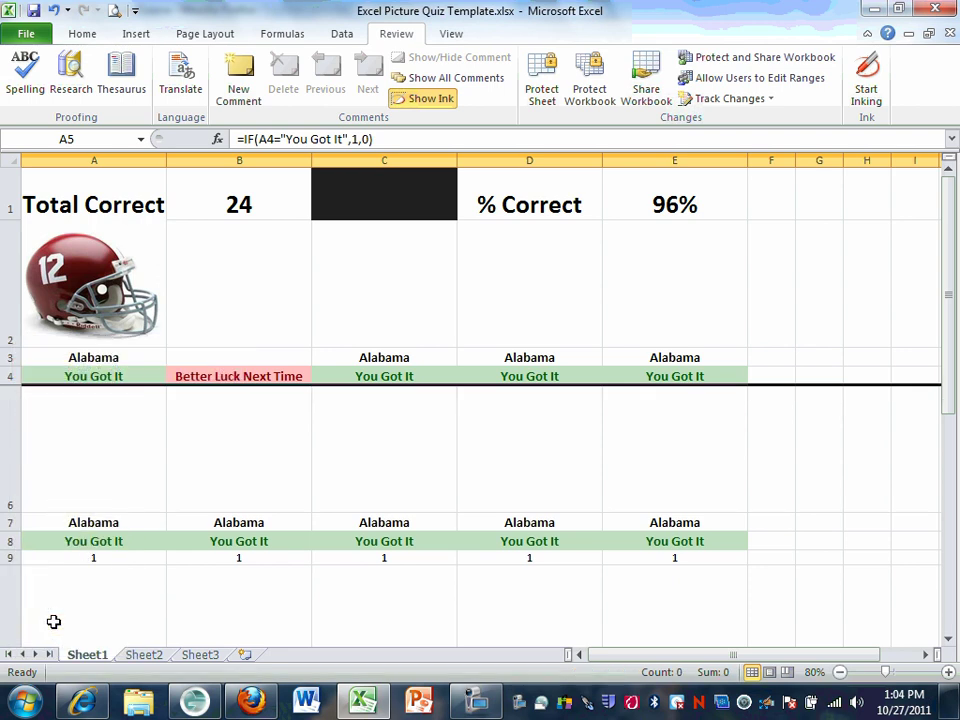
pyautogui.rightClick(10, 559)
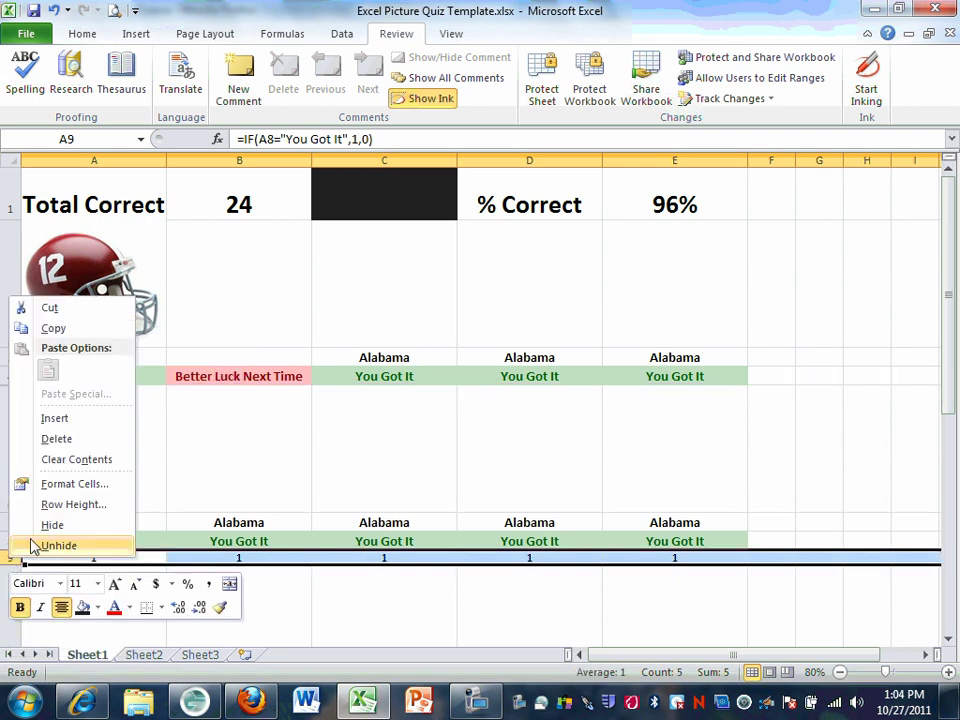
pyautogui.click(40, 523)
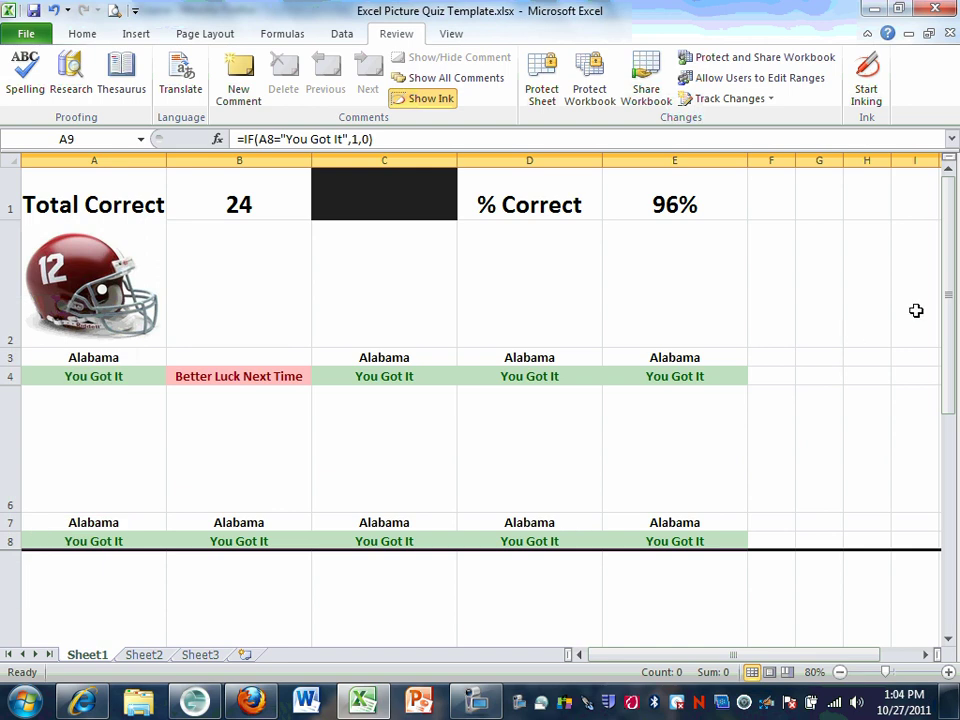
# Step: Hide scoring rows 13, 17 and 21, then scroll back to the top
pyautogui.moveTo(943, 313); pyautogui.dragTo(948, 401)
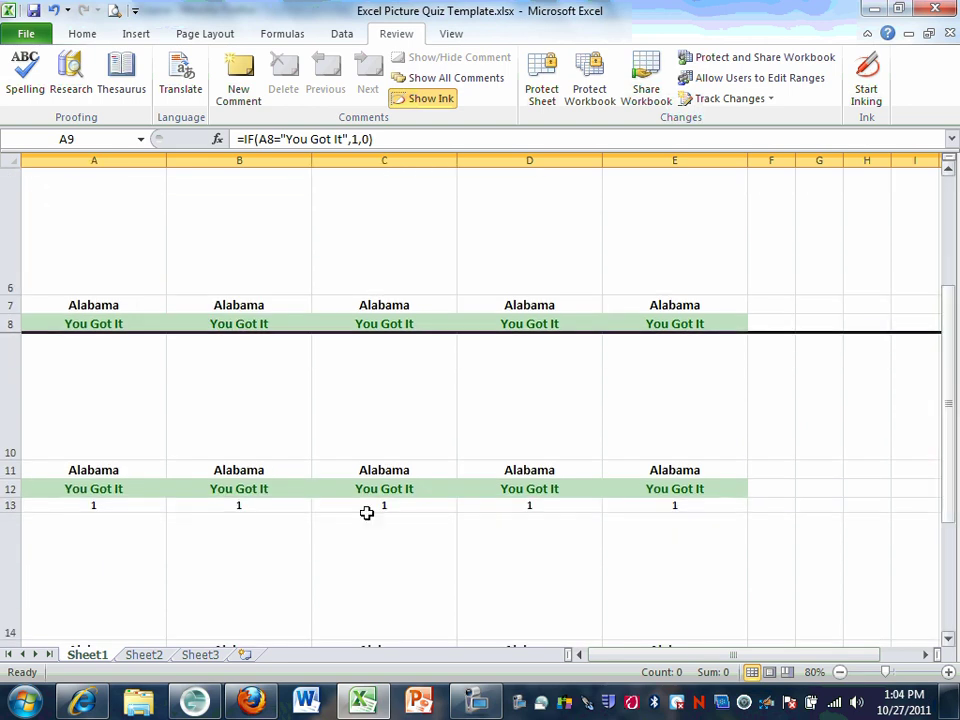
pyautogui.rightClick(12, 507)
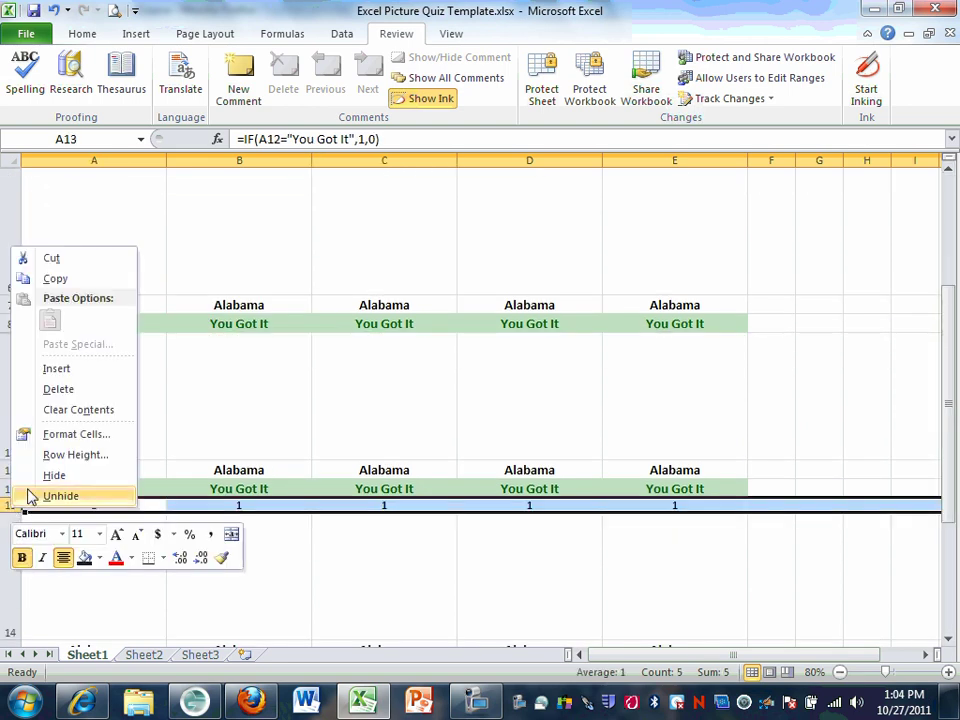
pyautogui.click(48, 475)
pyautogui.moveTo(949, 439); pyautogui.dragTo(949, 506)
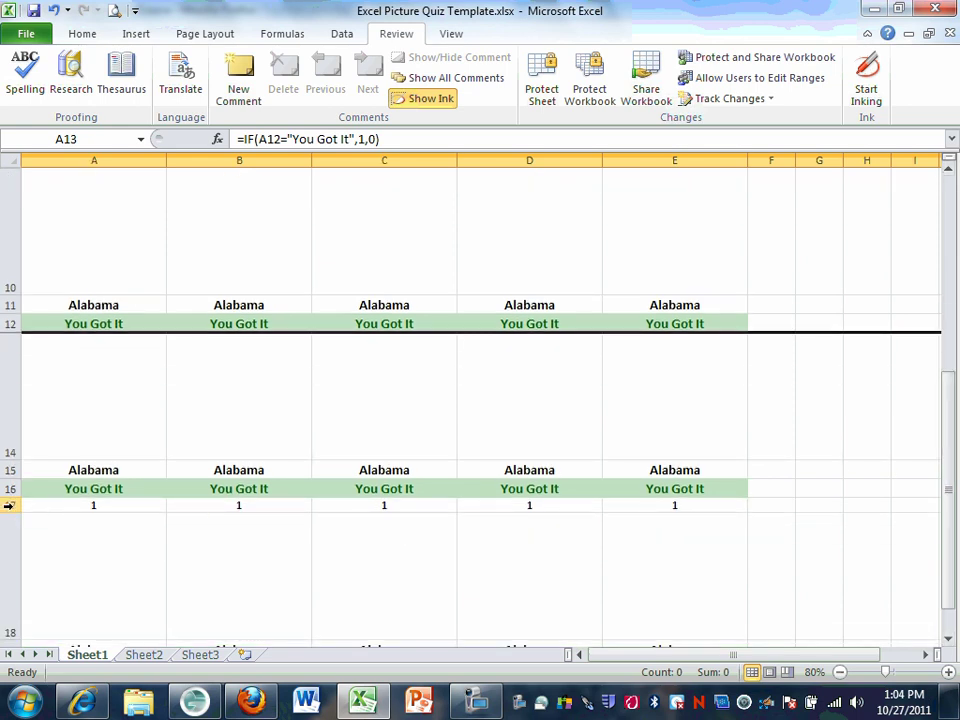
pyautogui.rightClick(12, 506)
pyautogui.click(53, 476)
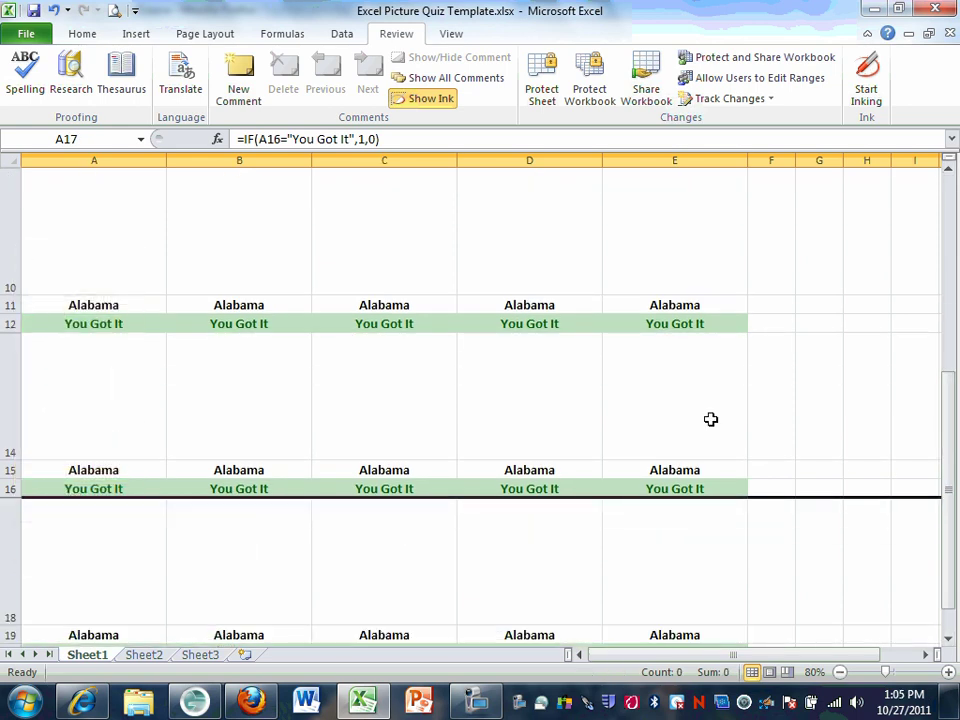
pyautogui.moveTo(950, 435); pyautogui.dragTo(953, 535)
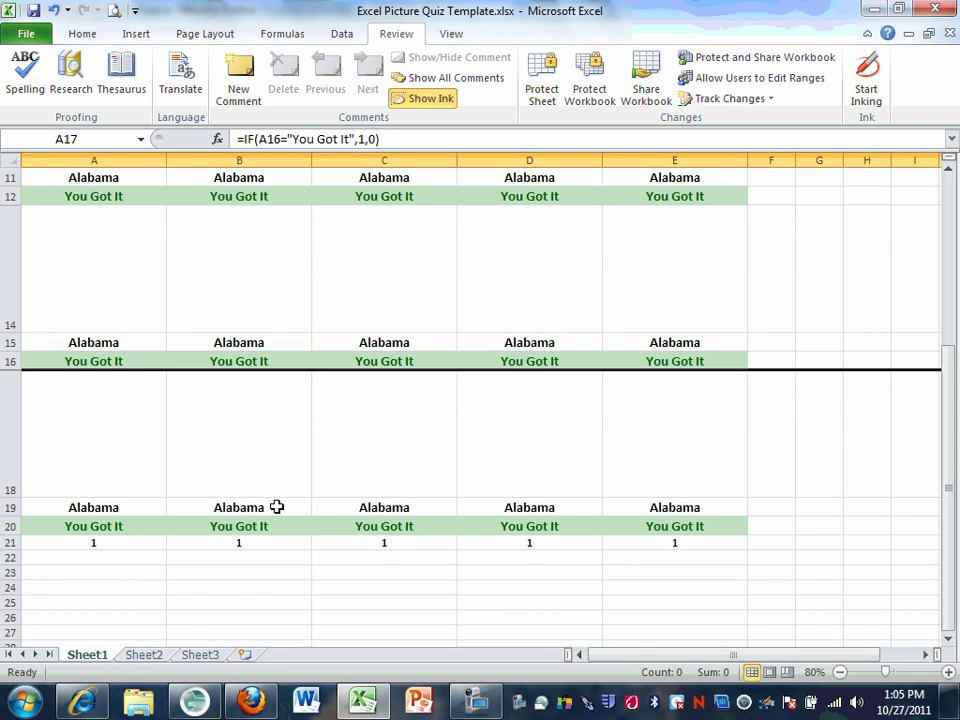
pyautogui.rightClick(8, 547)
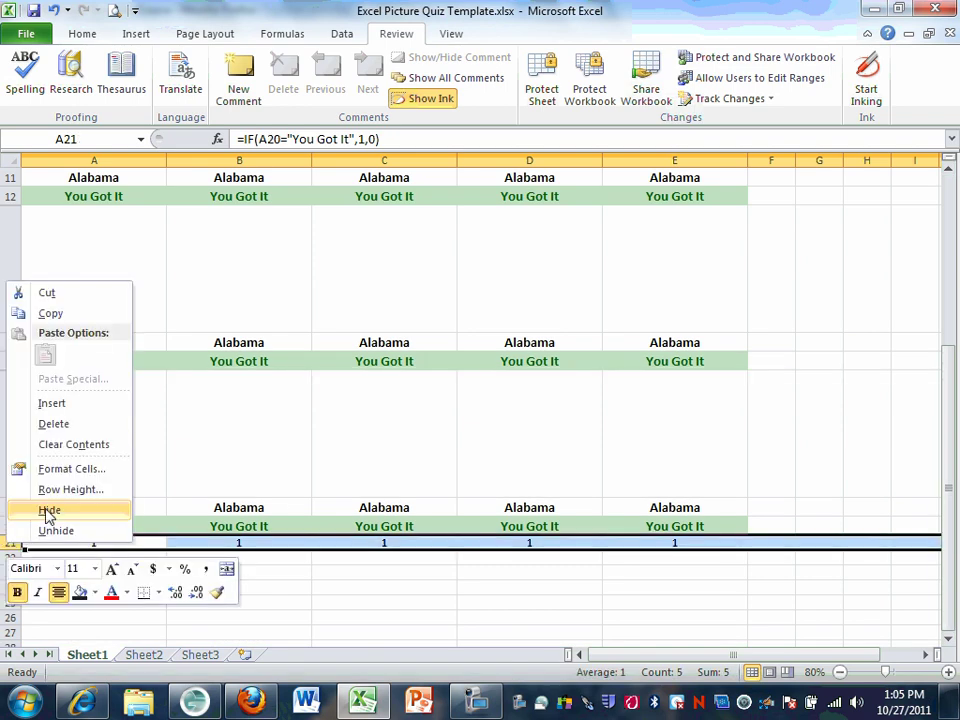
pyautogui.click(47, 510)
pyautogui.moveTo(952, 405); pyautogui.dragTo(945, 248)
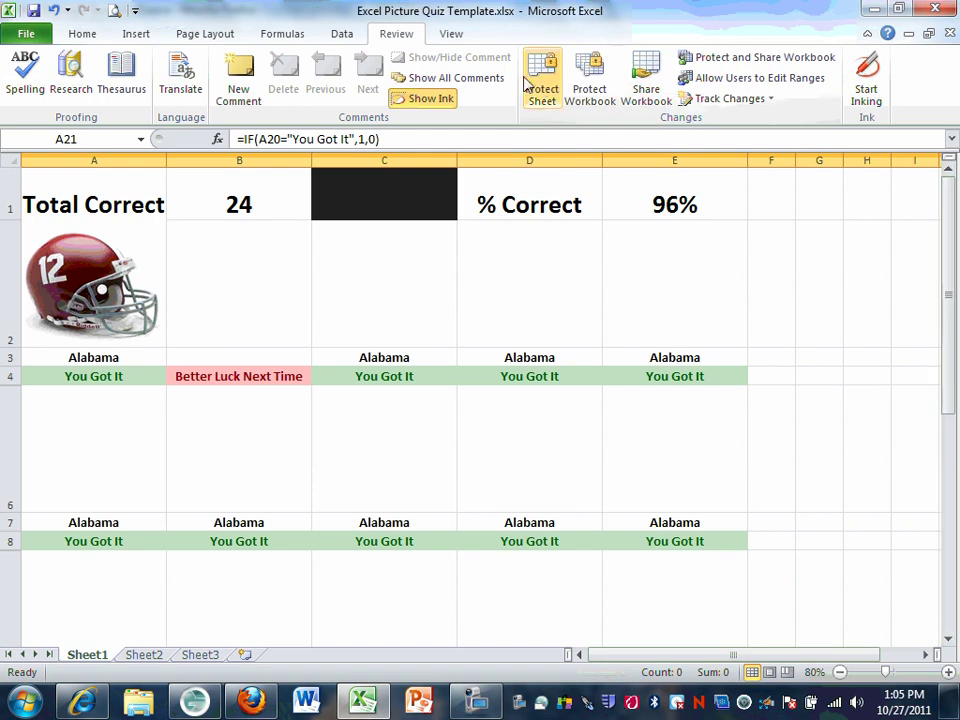
# Step: Protect the quiz sheet again with a password, confirming it a second time
pyautogui.click(540, 85)
pyautogui.write('pass')
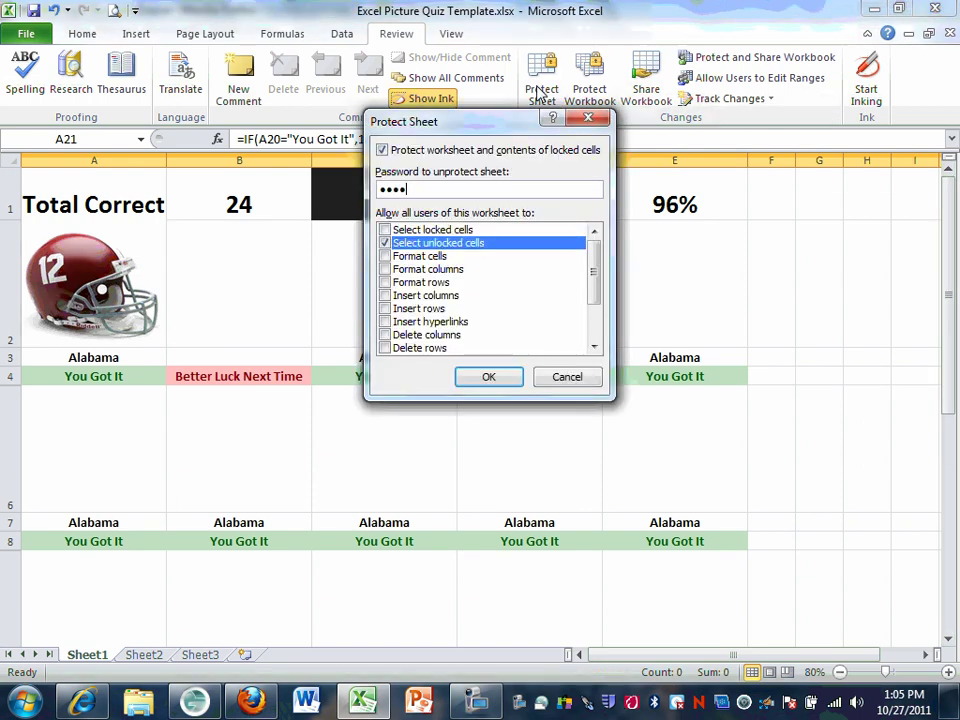
pyautogui.press('BackSpace')
pyautogui.press('BackSpace')
pyautogui.press('BackSpace')
pyautogui.press('BackSpace')
pyautogui.write('password')
pyautogui.press('Return')
pyautogui.write('password')
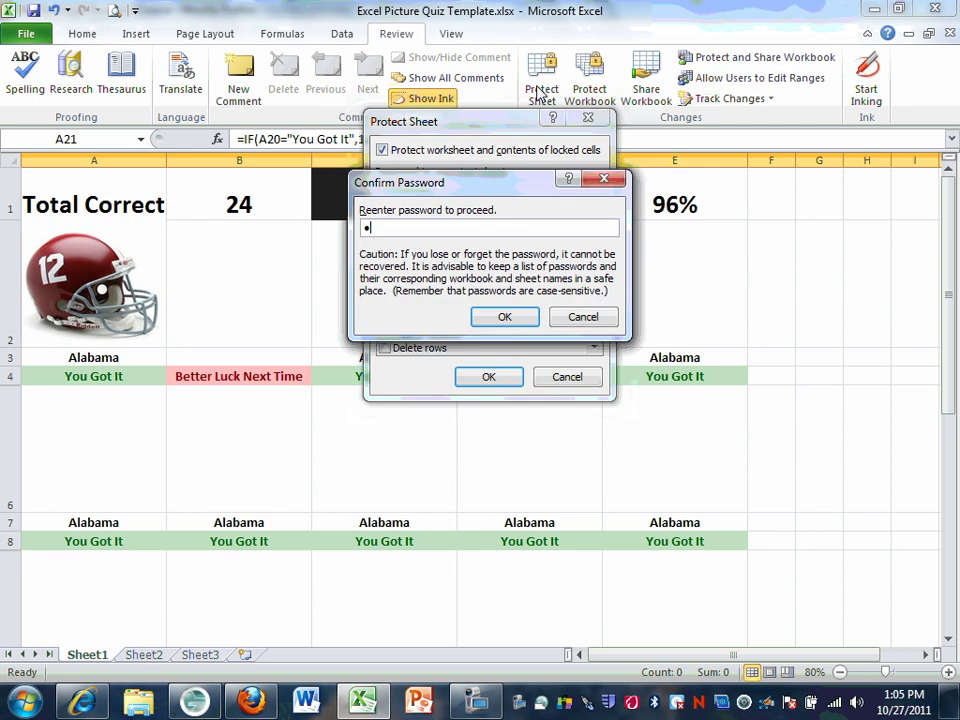
pyautogui.press('Return')
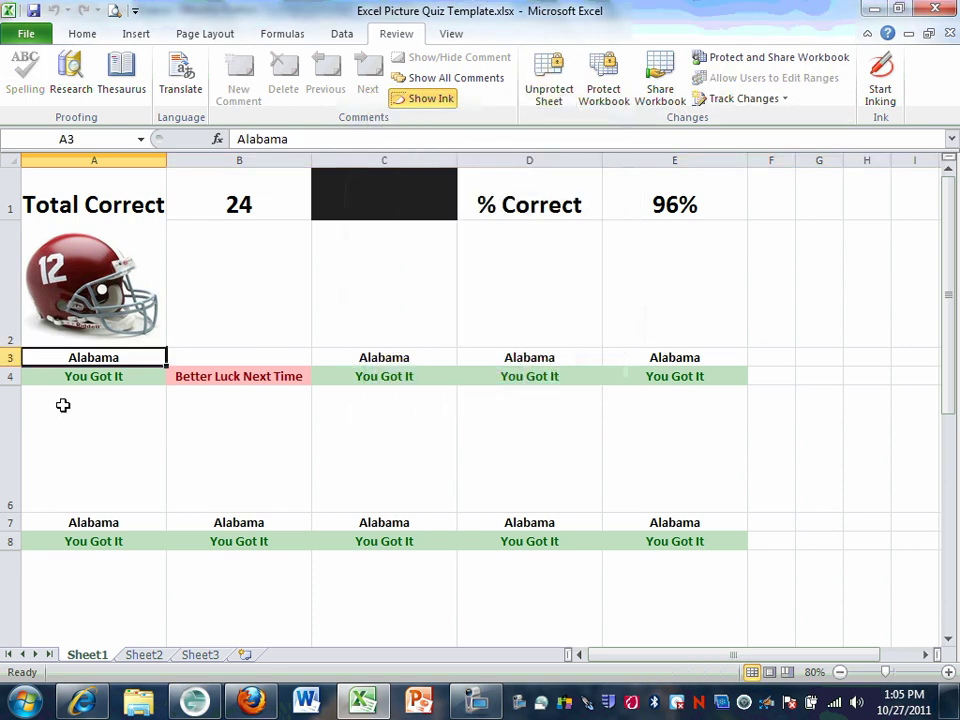
# Step: Check the row header menu for Unhide, then dismiss it and undo
pyautogui.rightClick(11, 404)
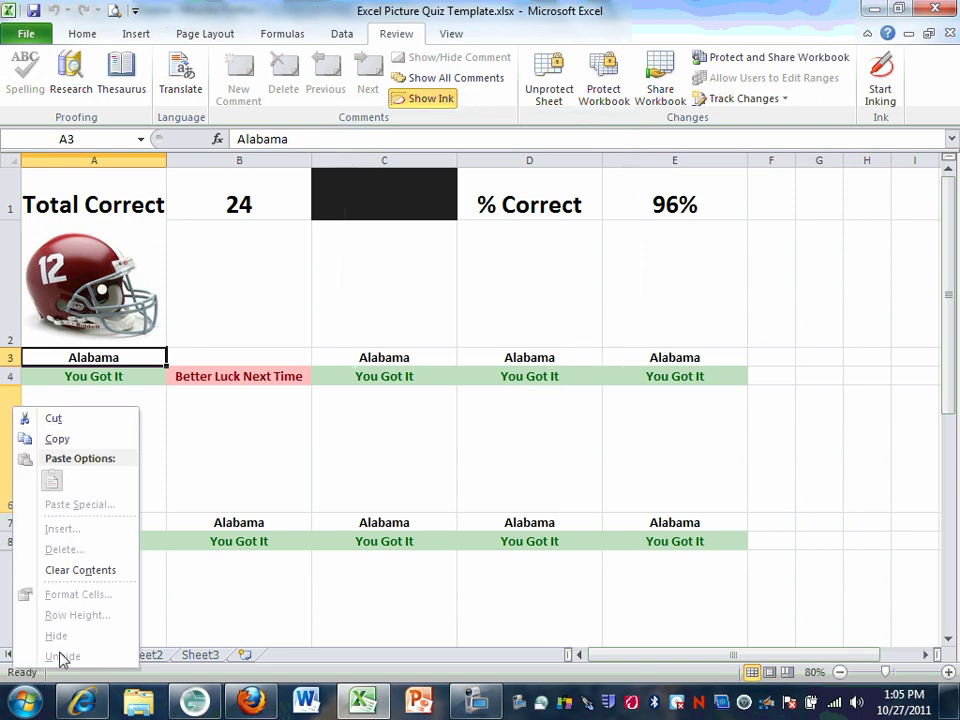
pyautogui.click(162, 409)
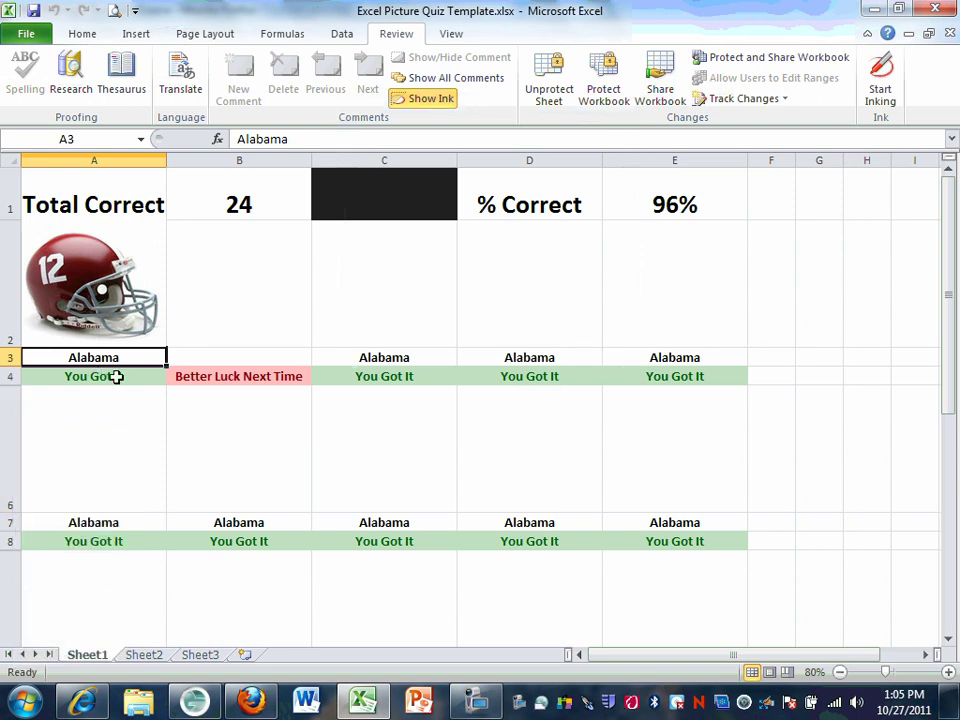
pyautogui.hotkey('ctrl', 'z')
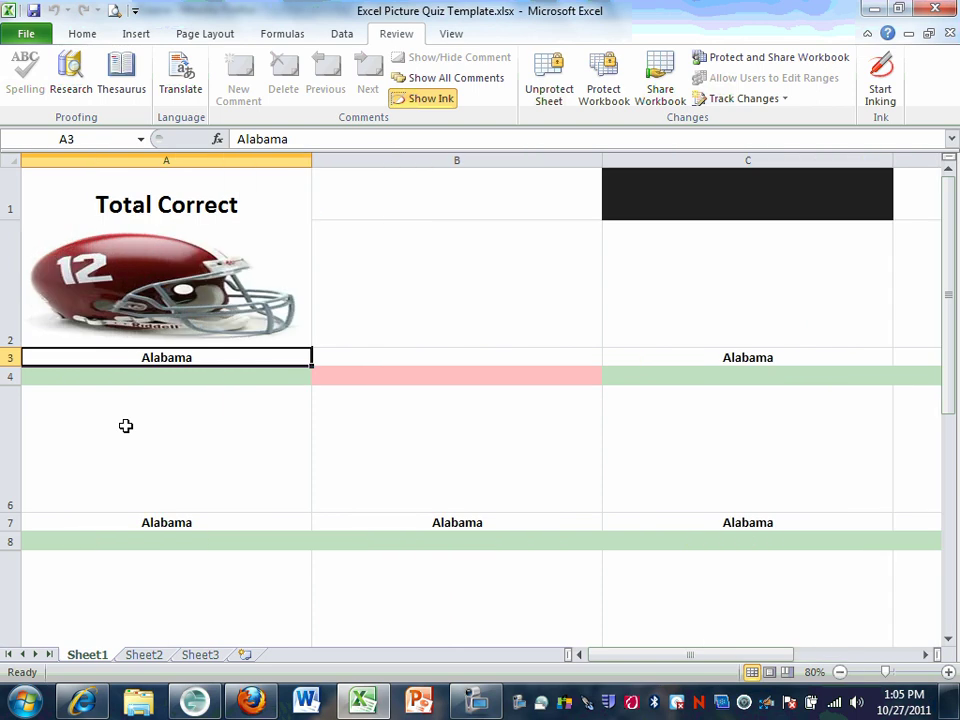
# Step: Enter Alabama as the B3 answer, raising the score to 25 and 100%
pyautogui.click(379, 356)
pyautogui.write('Alab')
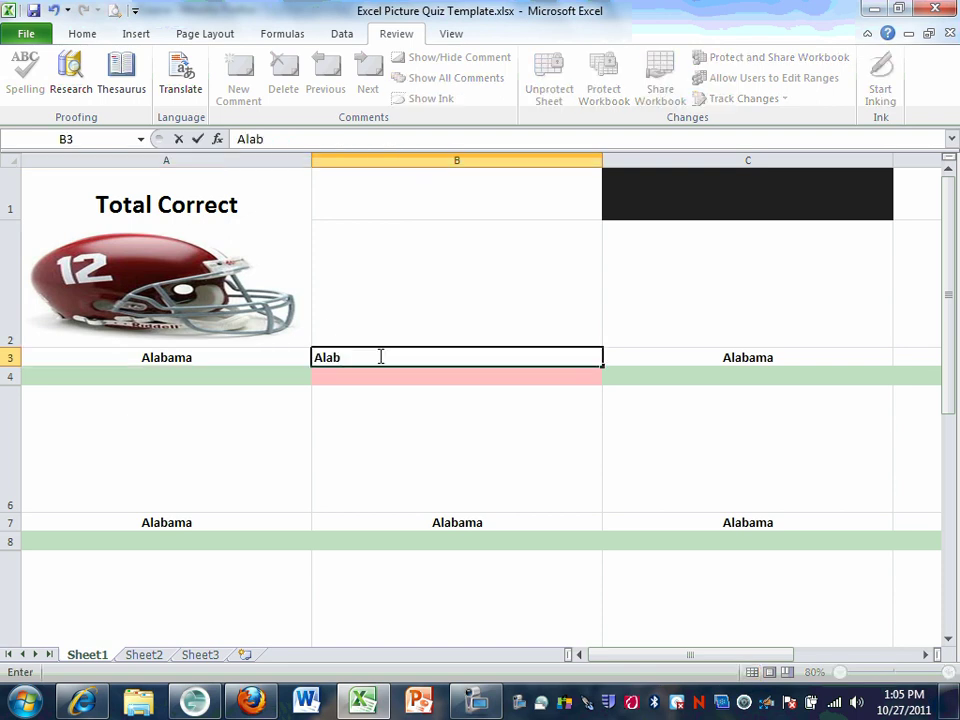
pyautogui.write('ama')
pyautogui.press('Return')
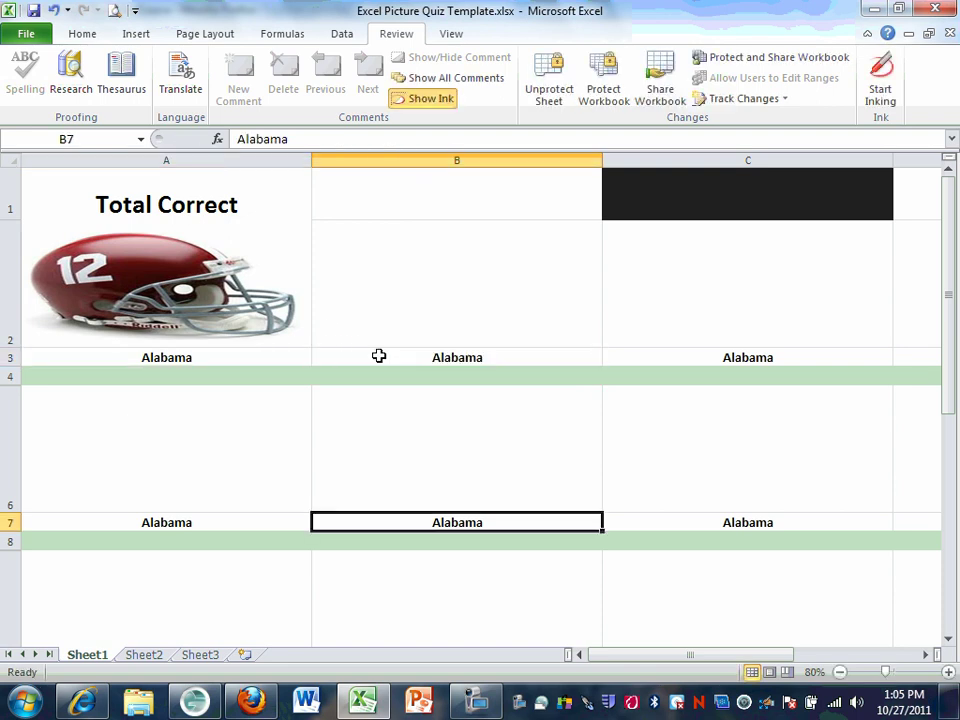
pyautogui.click(690, 354)
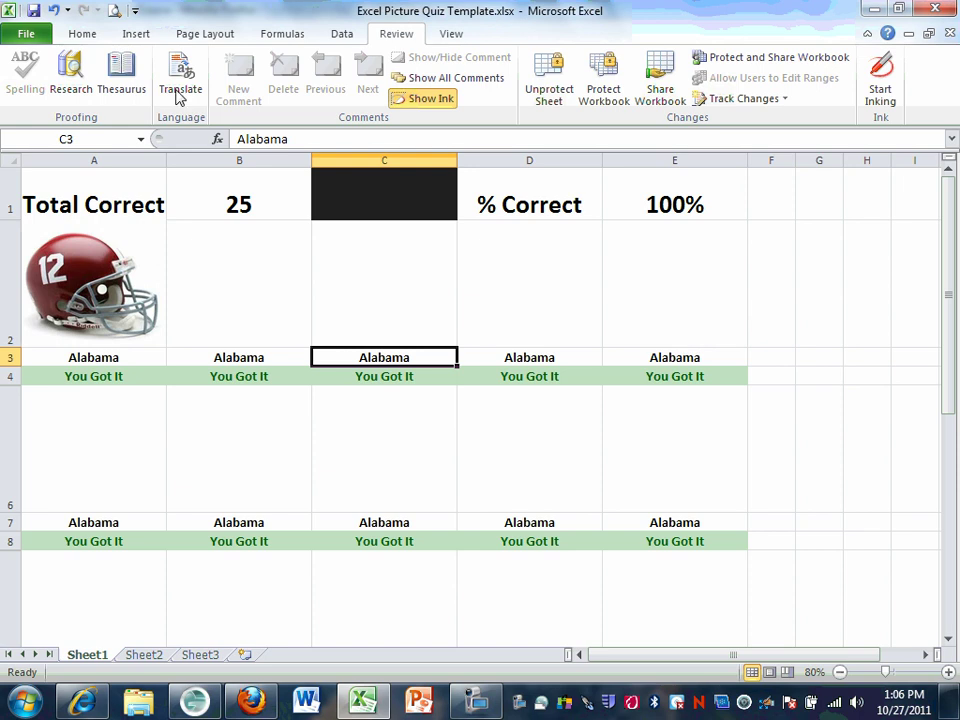
# Step: Unprotect the quiz sheet from the Review ribbon using its password
pyautogui.click(86, 38)
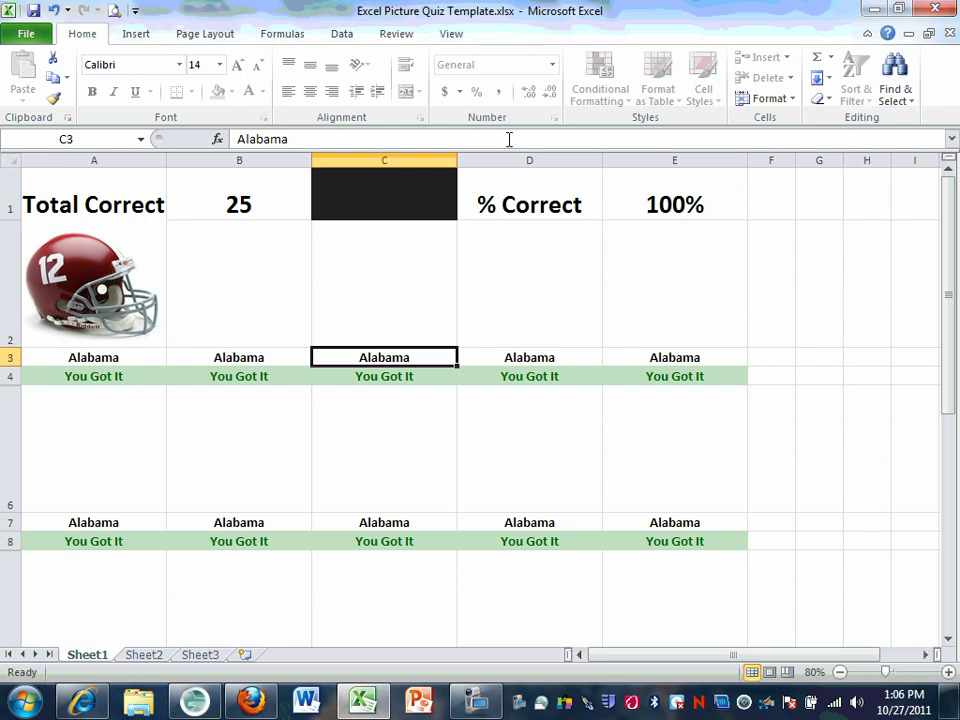
pyautogui.click(404, 36)
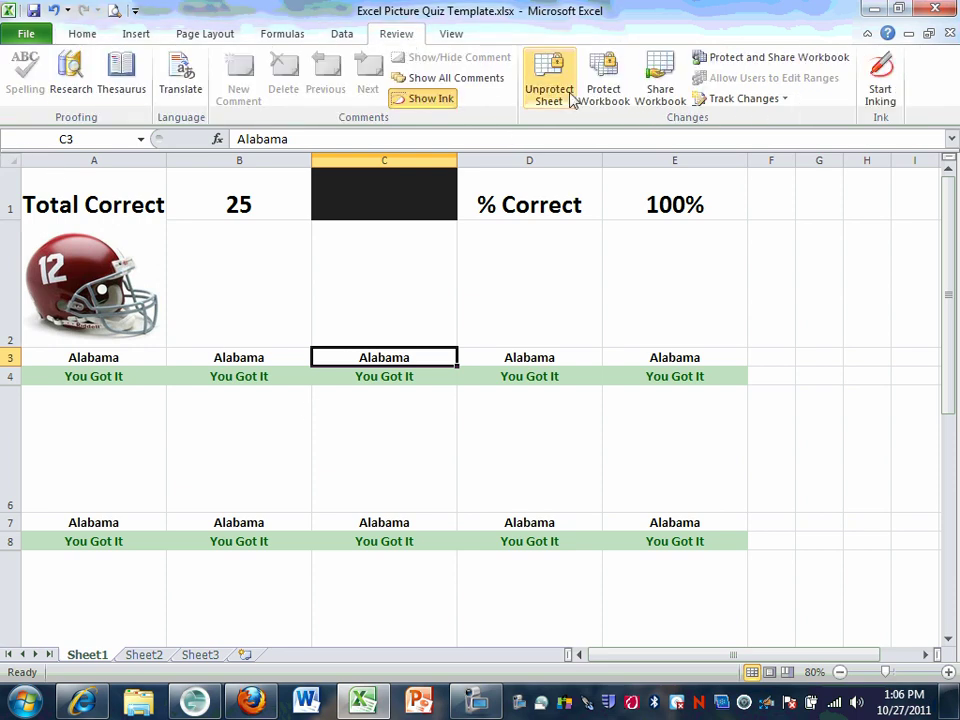
pyautogui.click(566, 95)
pyautogui.press('Return')
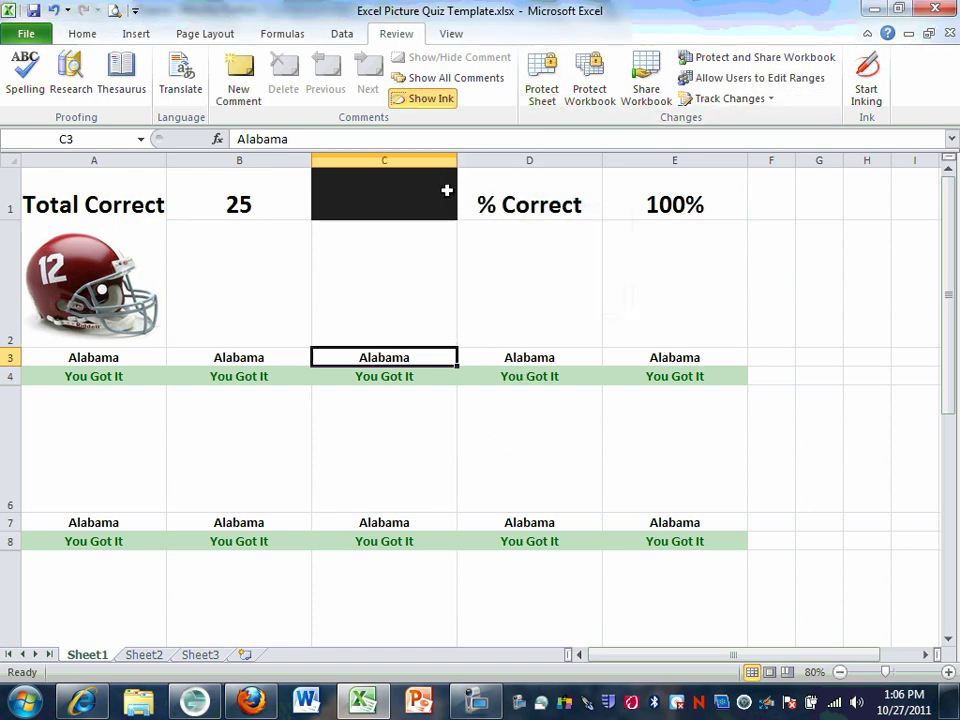
# Step: Fill the entire worksheet with a dark red background
pyautogui.click(12, 161)
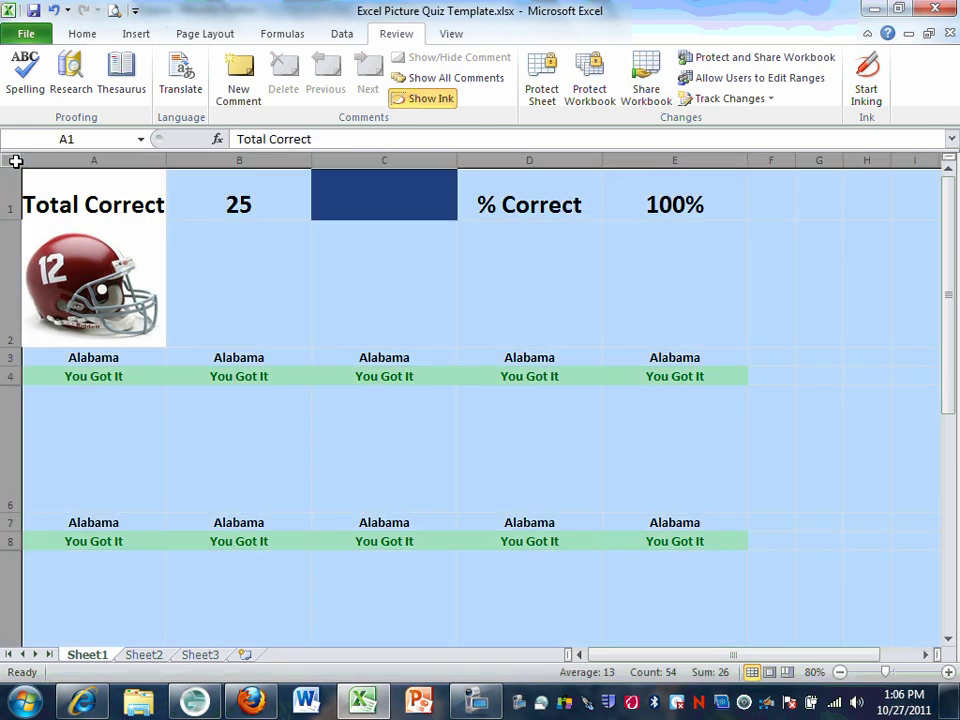
pyautogui.click(86, 34)
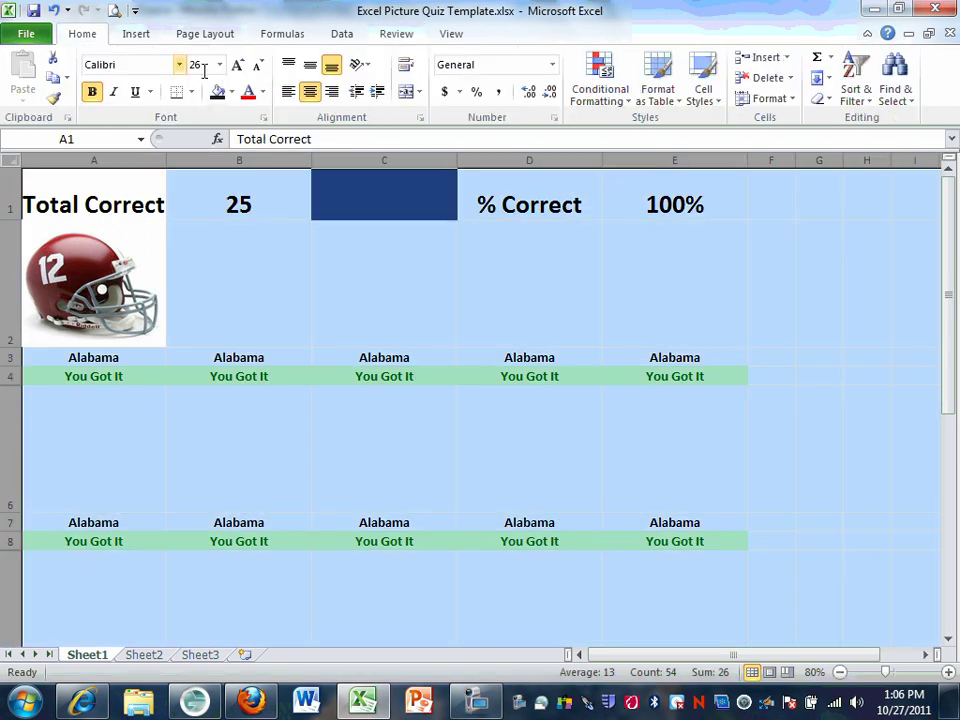
pyautogui.click(231, 92)
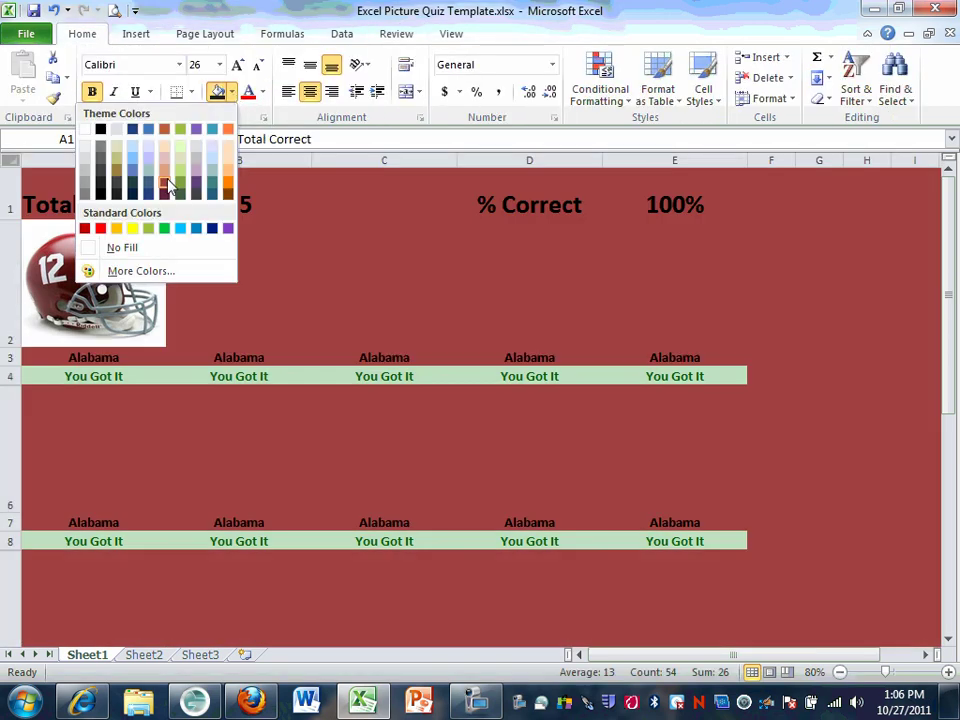
pyautogui.click(167, 192)
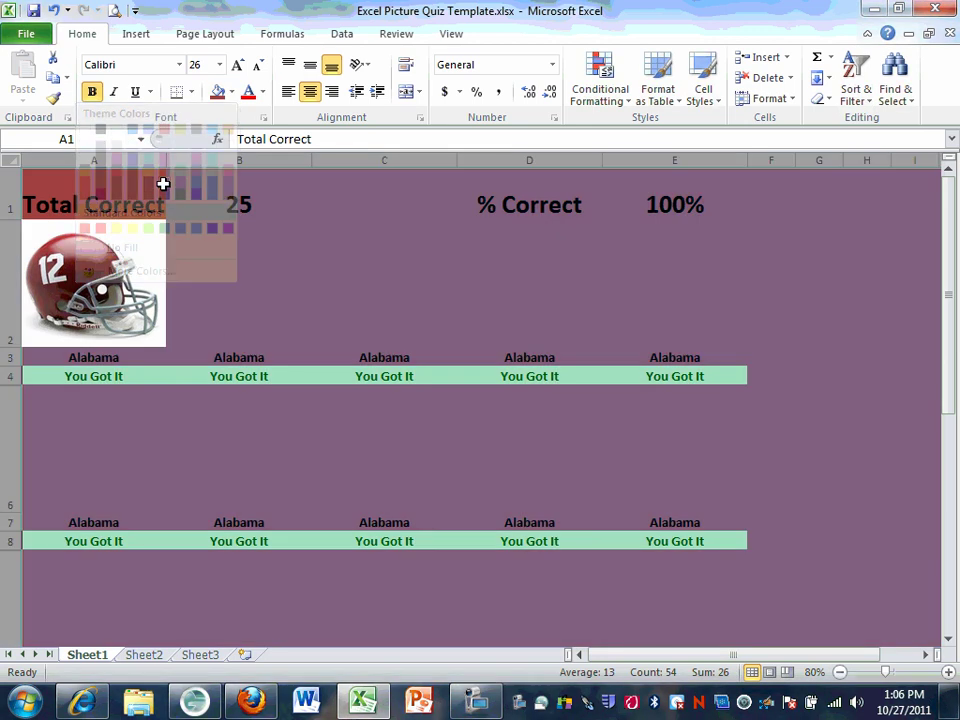
# Step: Give cell B6 a teal fill and check the result from A6
pyautogui.click(229, 445)
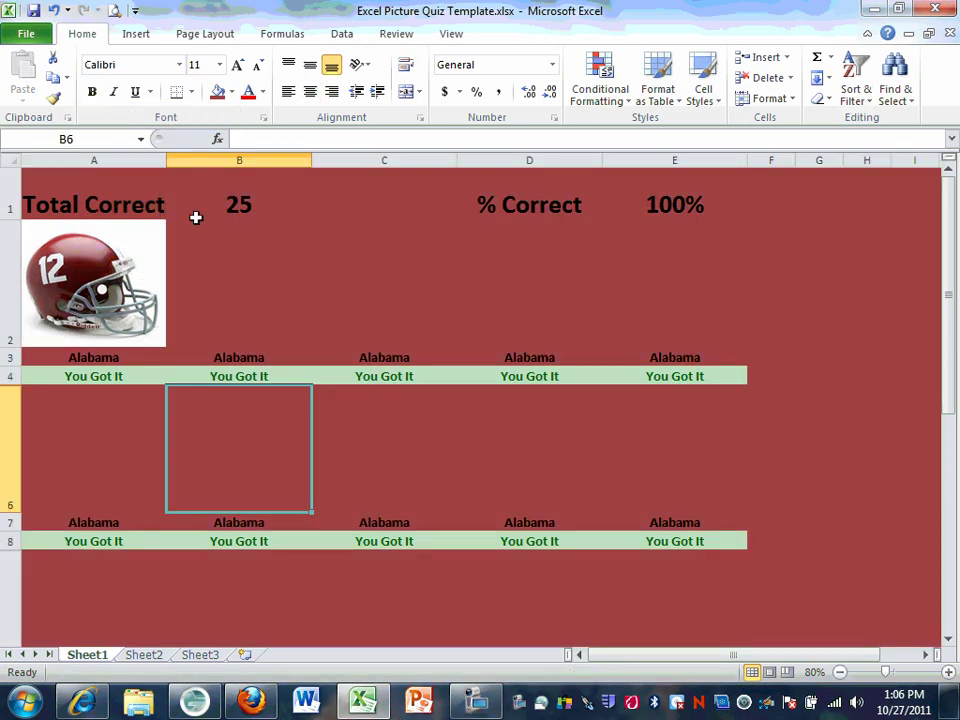
pyautogui.click(232, 92)
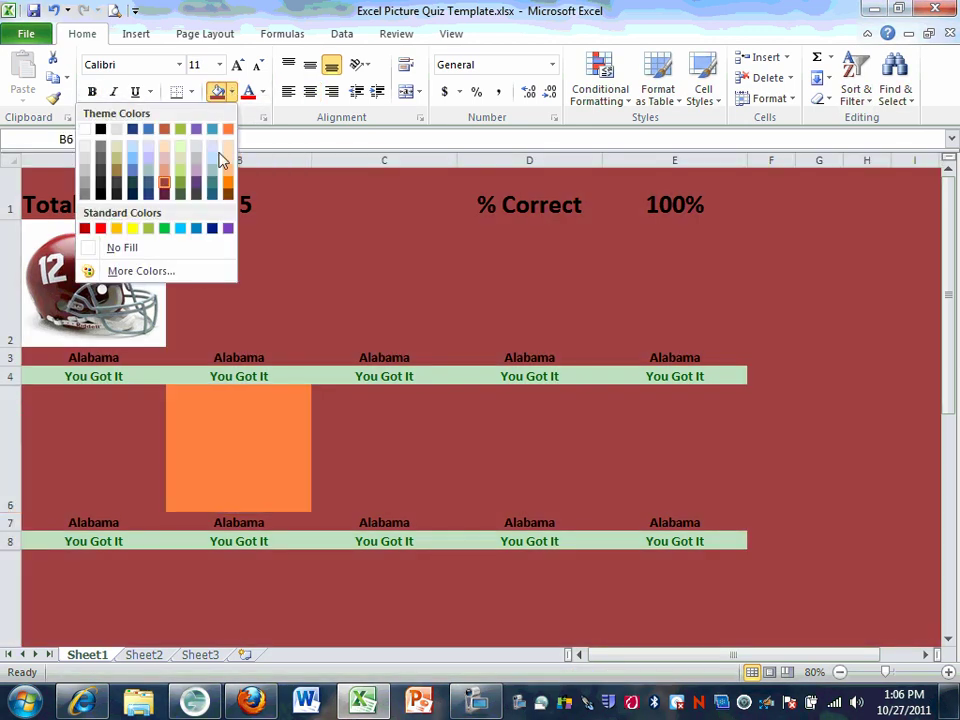
pyautogui.click(212, 183)
pyautogui.click(124, 435)
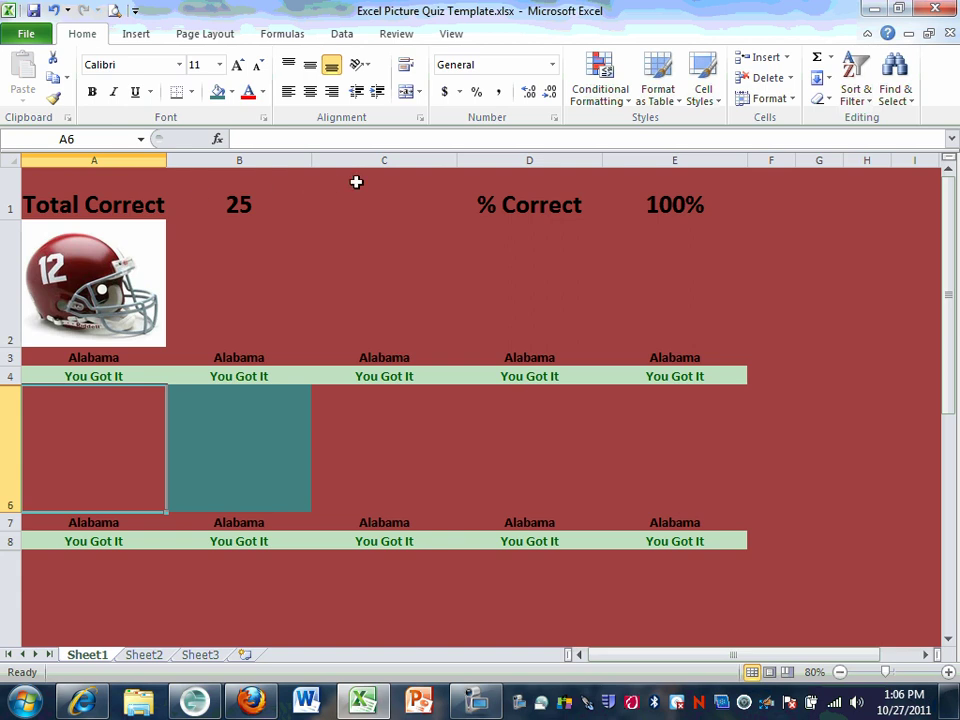
pyautogui.moveTo(392, 197); pyautogui.dragTo(648, 205)
pyautogui.hotkey('ctrl', 'x')
pyautogui.click(422, 196)
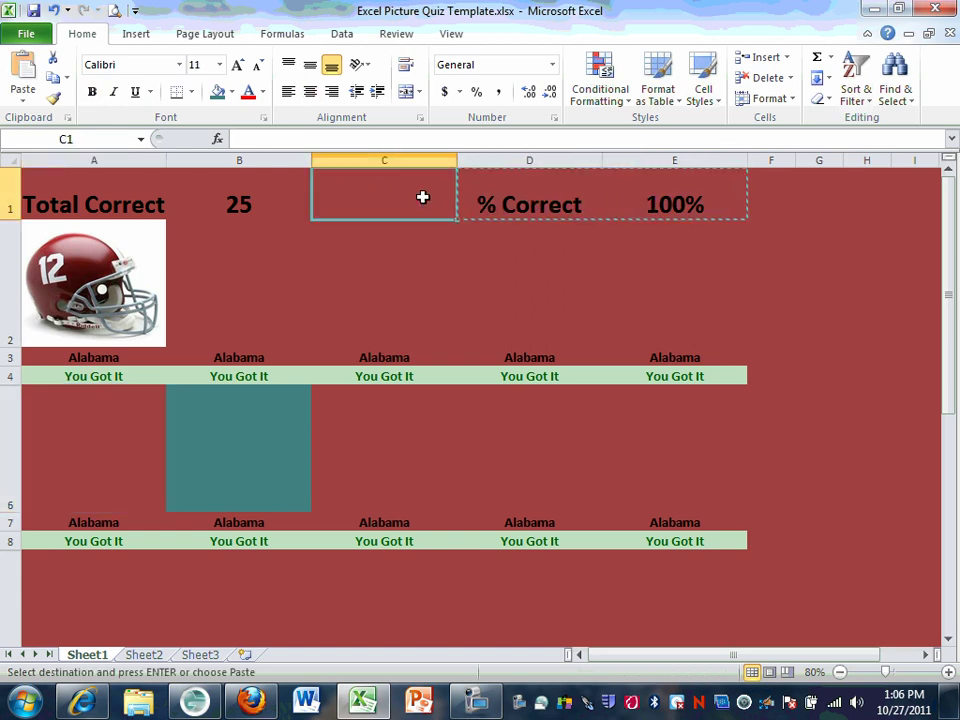
pyautogui.hotkey('ctrl', 'v')
pyautogui.moveTo(416, 203); pyautogui.dragTo(493, 206)
pyautogui.hotkey('ctrl', 'x')
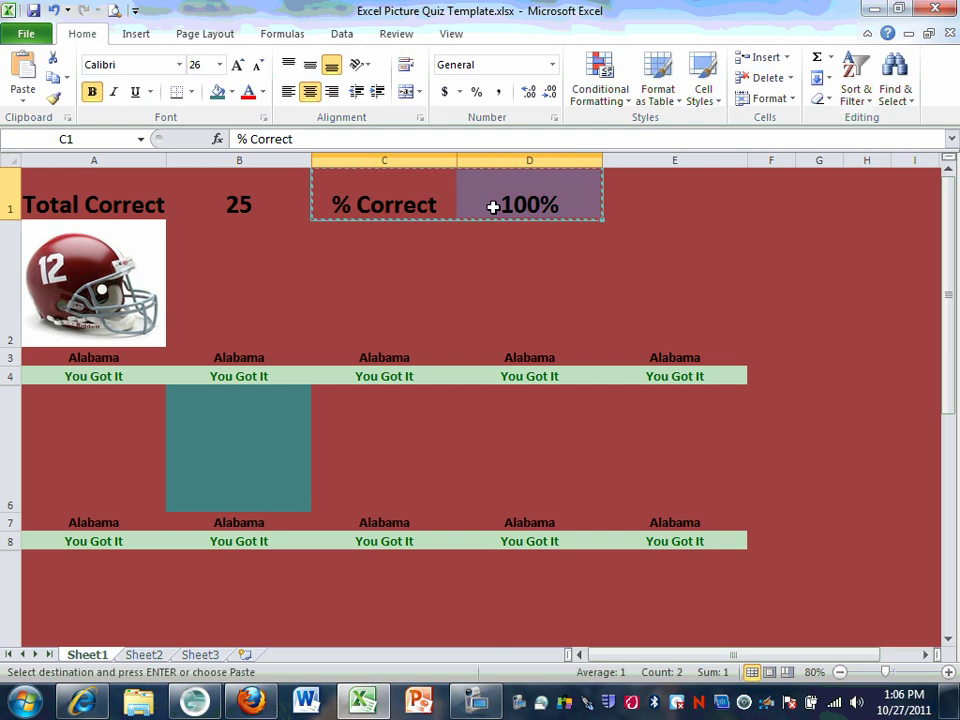
pyautogui.click(549, 197)
pyautogui.hotkey('ctrl', 'v')
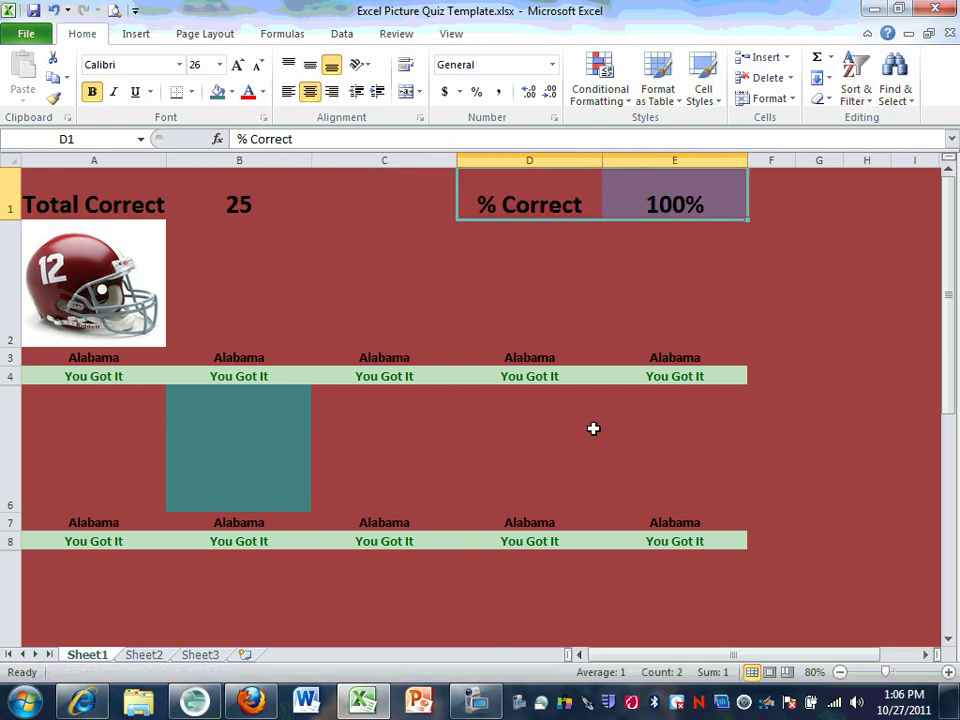
pyautogui.click(651, 206)
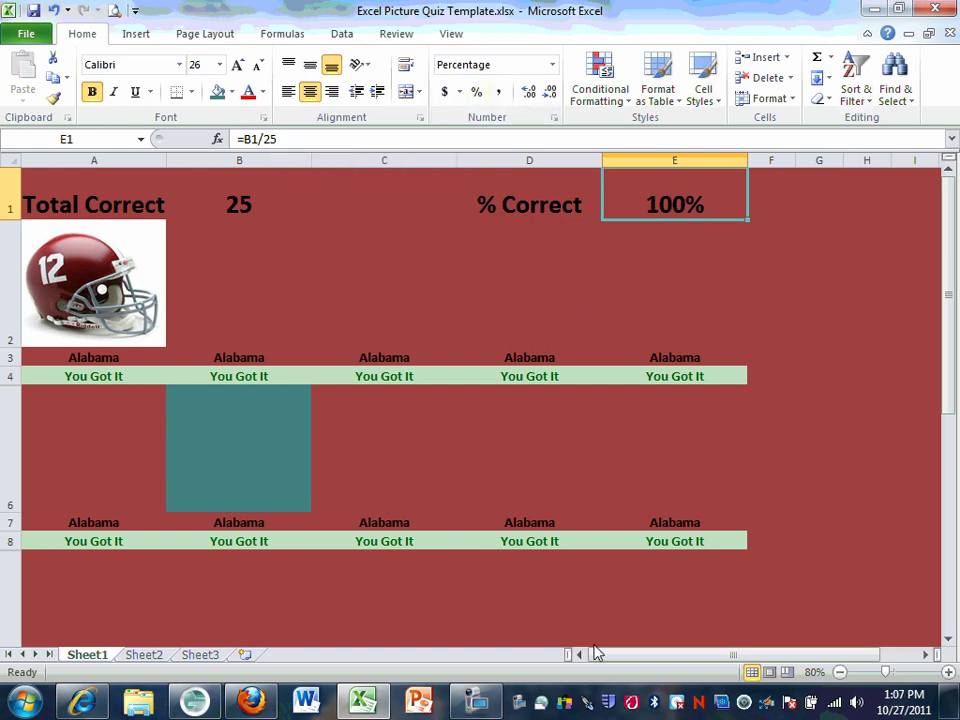
pyautogui.moveTo(488, 710)
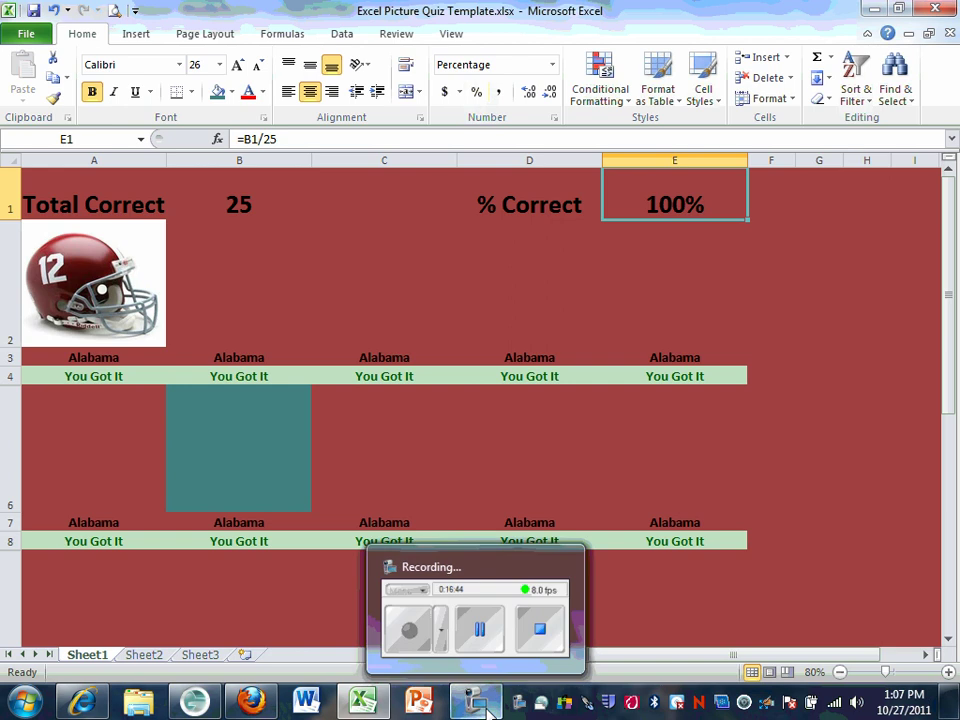